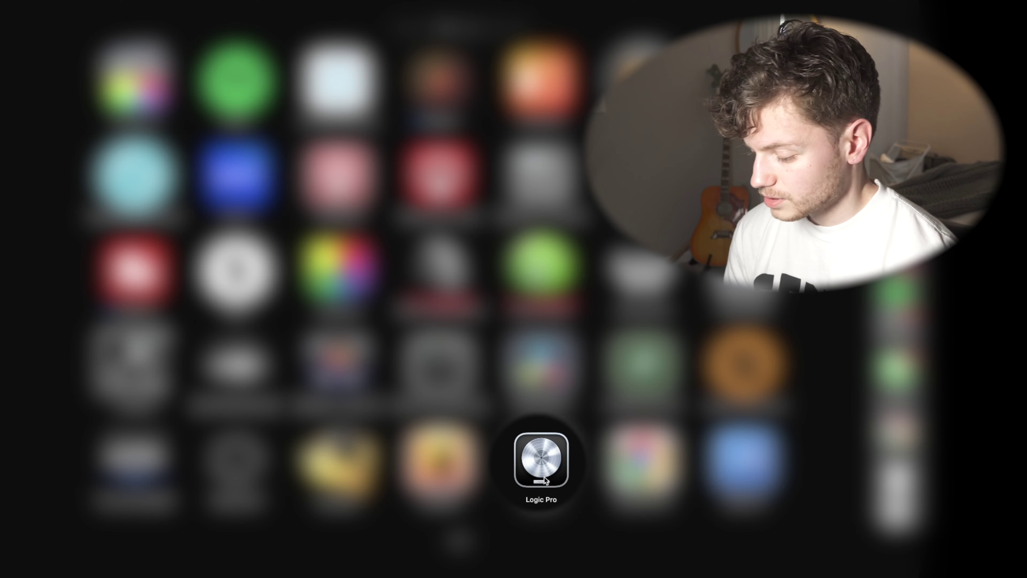
Launch Logic Pro from Launchpad and start a new empty project.
{"action": "left_click", "coordinate": [544, 477]}
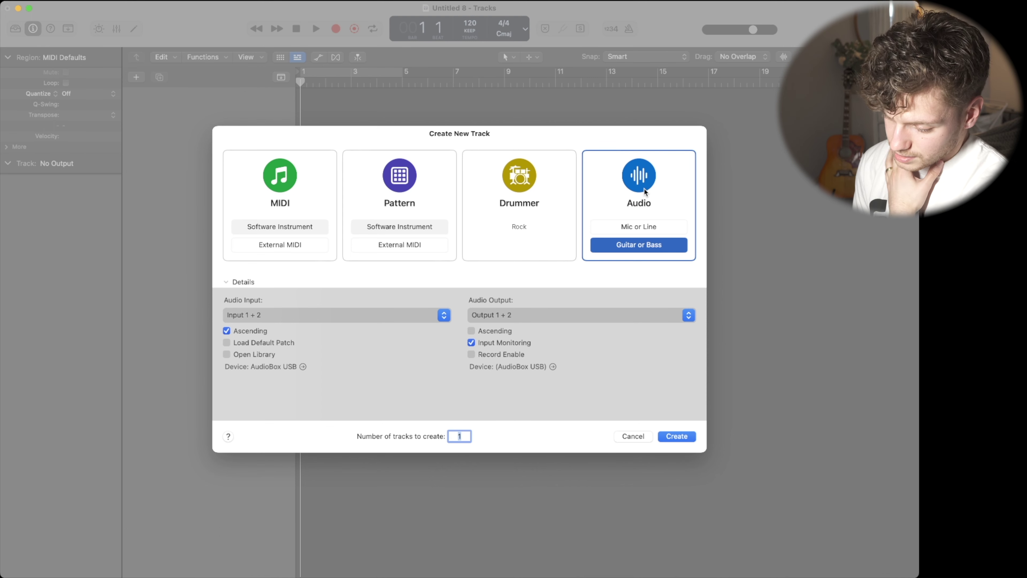
Create a MIDI Software Instrument track with Empty Channel Strip and Output 1 + 2.
{"action": "left_click", "coordinate": [279, 202]}
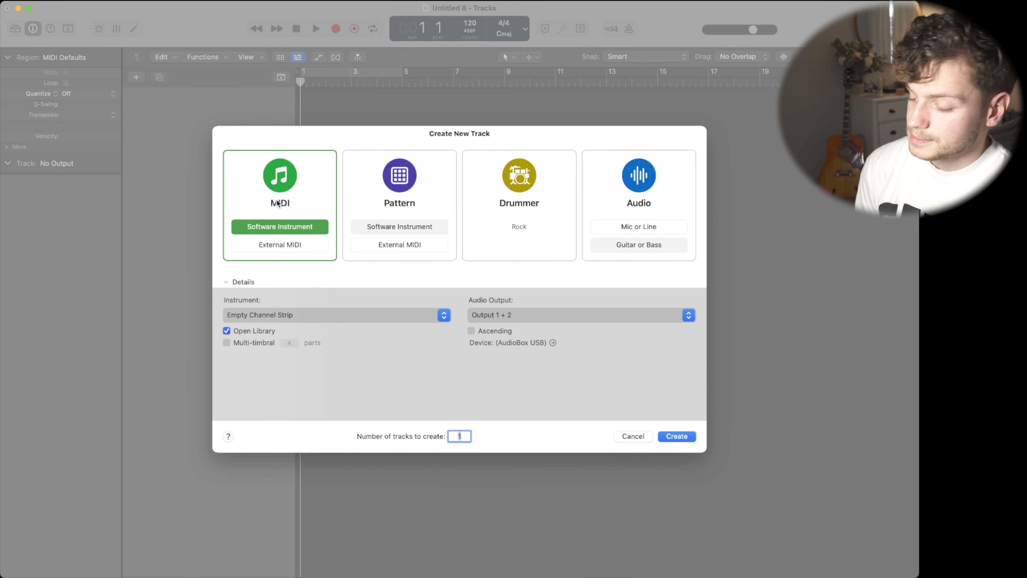
{"action": "left_click", "coordinate": [631, 201]}
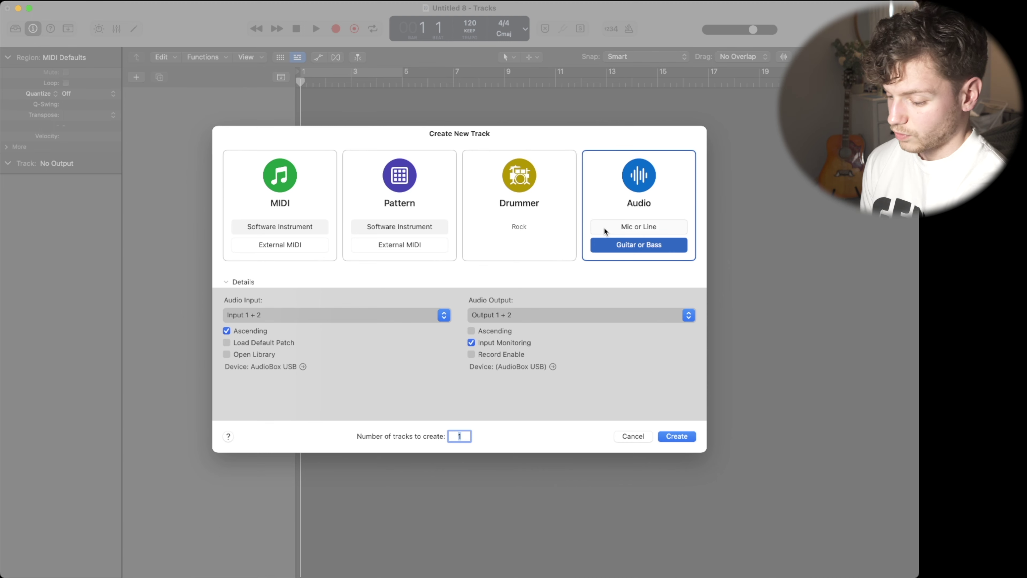
{"action": "left_click", "coordinate": [268, 187]}
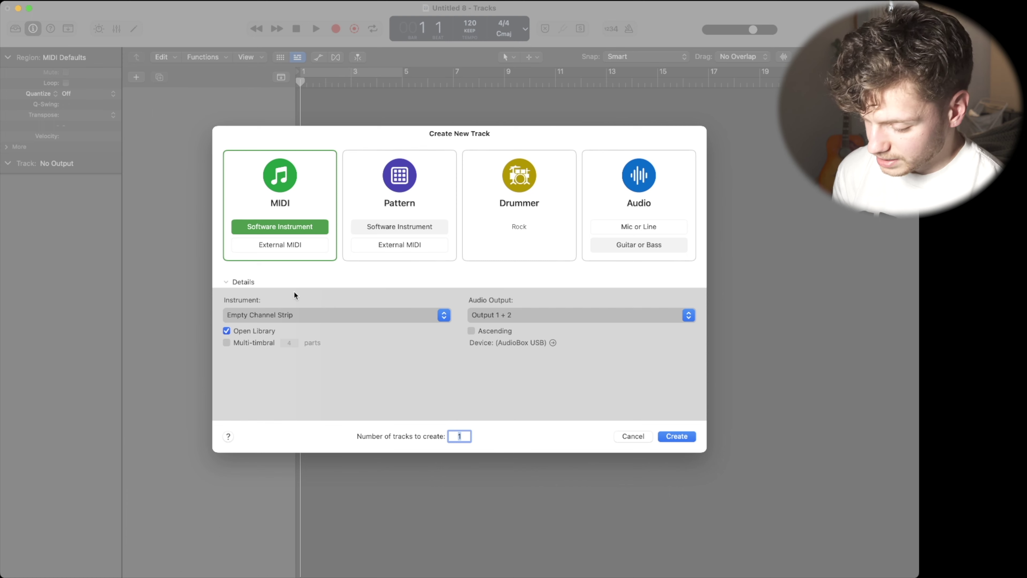
{"action": "left_click", "coordinate": [440, 316]}
{"action": "left_click", "coordinate": [448, 315]}
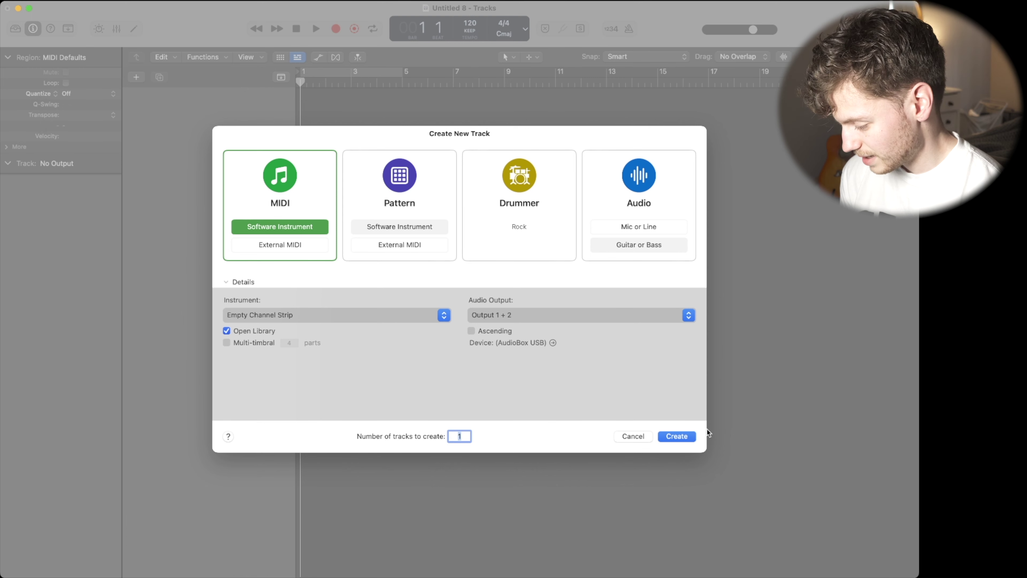
{"action": "left_click", "coordinate": [586, 318]}
{"action": "left_click", "coordinate": [586, 317]}
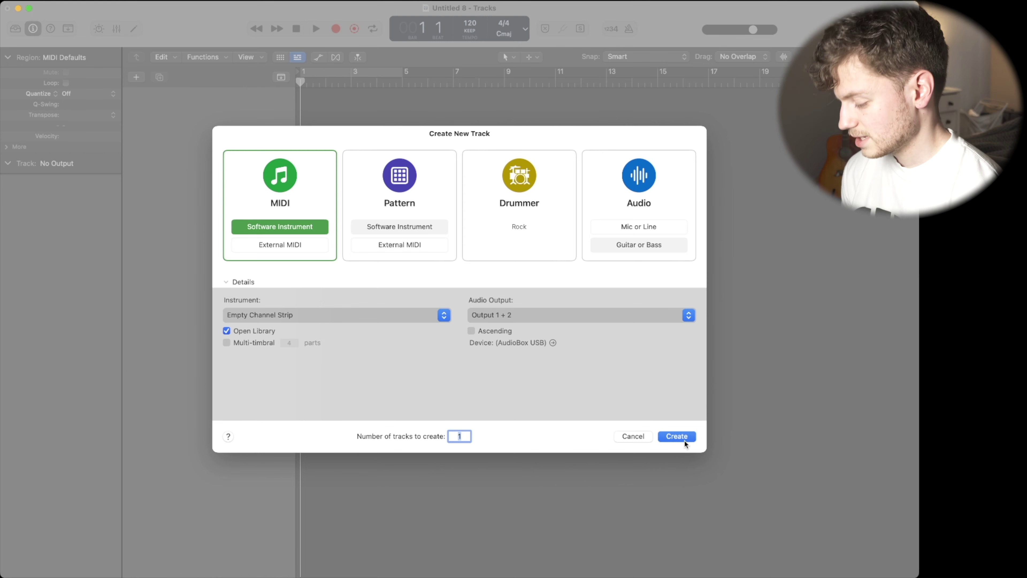
{"action": "left_click", "coordinate": [676, 436]}
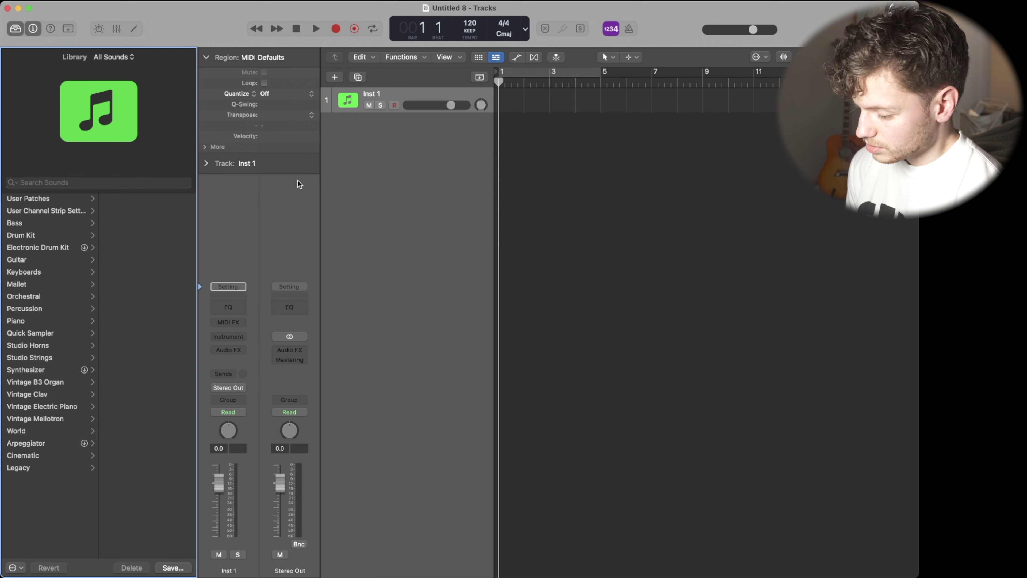
Hide the Inspector and Library and zoom out to show more bars.
{"action": "left_click", "coordinate": [33, 30]}
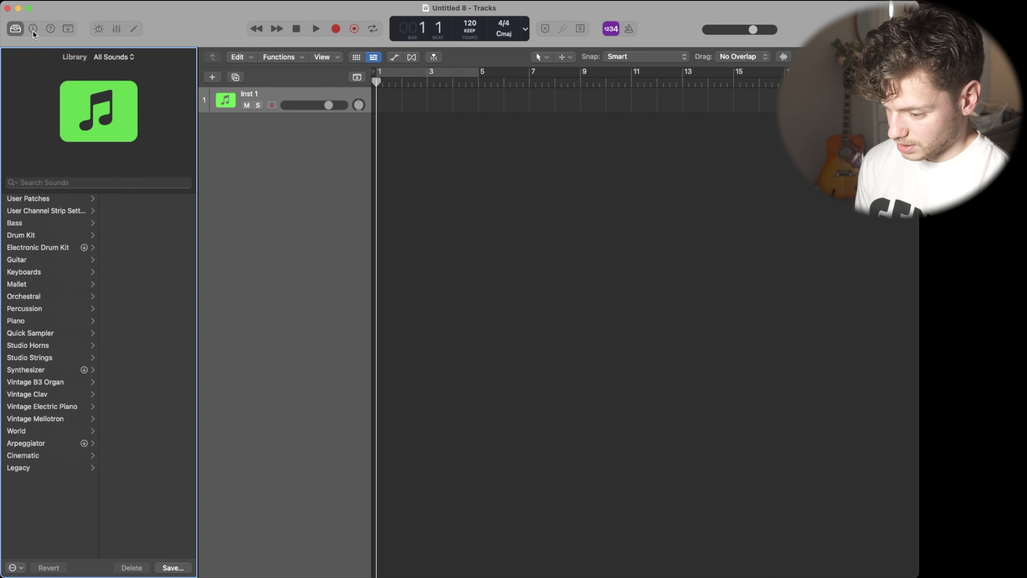
{"action": "left_click", "coordinate": [15, 30]}
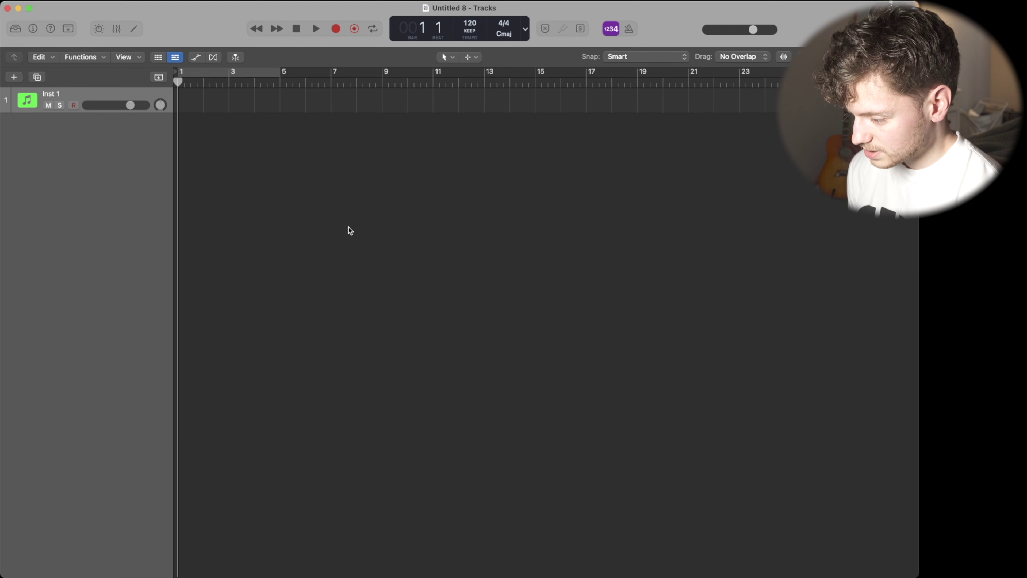
{"action": "scroll", "coordinate": [366, 220], "scroll_direction": "down", "scroll_amount": 5}
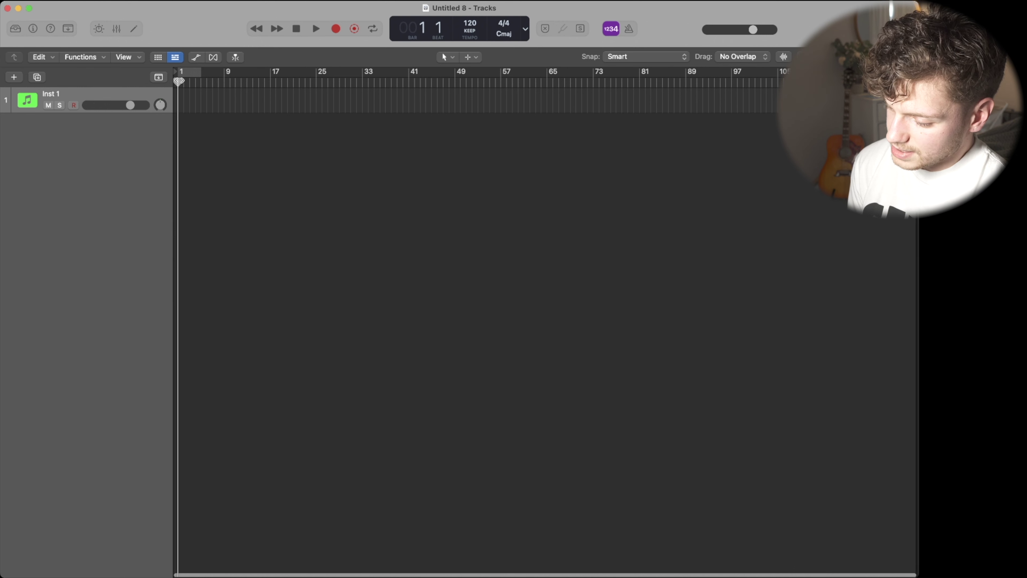
Test-record from bar 35, switch the metronome on, then return to the project start.
{"action": "left_click_drag", "start_coordinate": [178, 81], "coordinate": [394, 88]}
{"action": "key", "text": "space"}
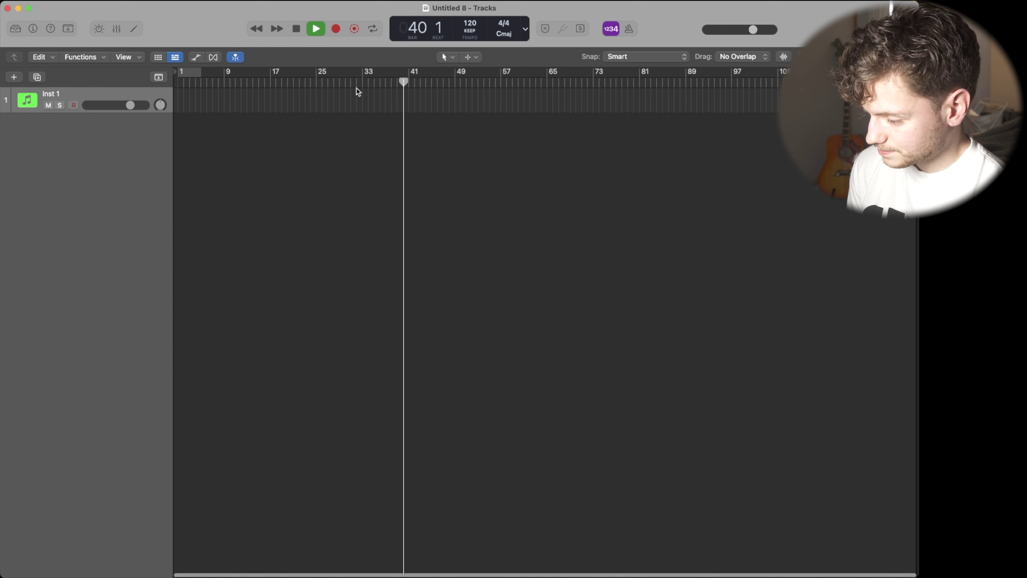
{"action": "left_click", "coordinate": [336, 28]}
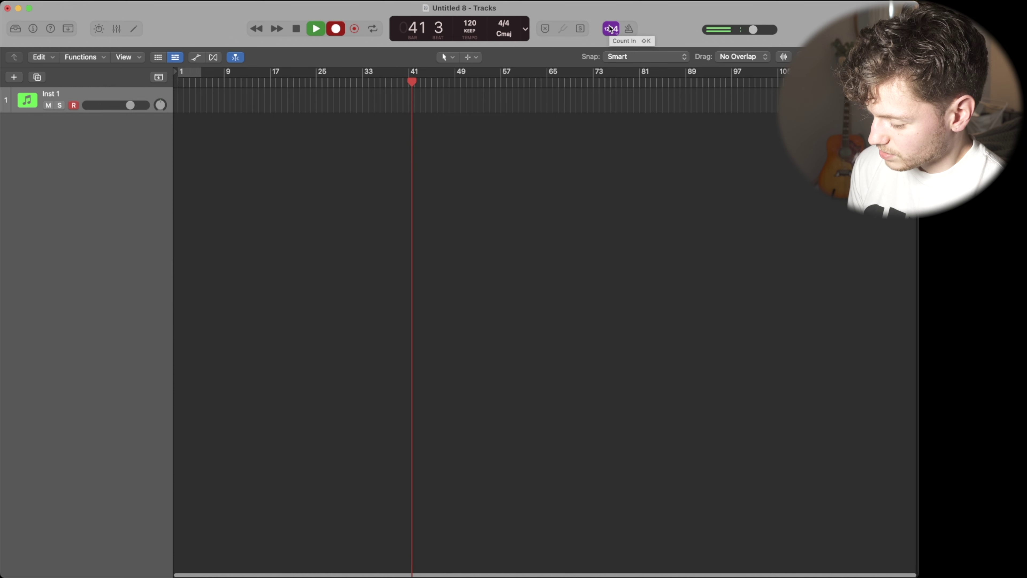
{"action": "key", "text": "space"}
{"action": "left_click", "coordinate": [629, 29]}
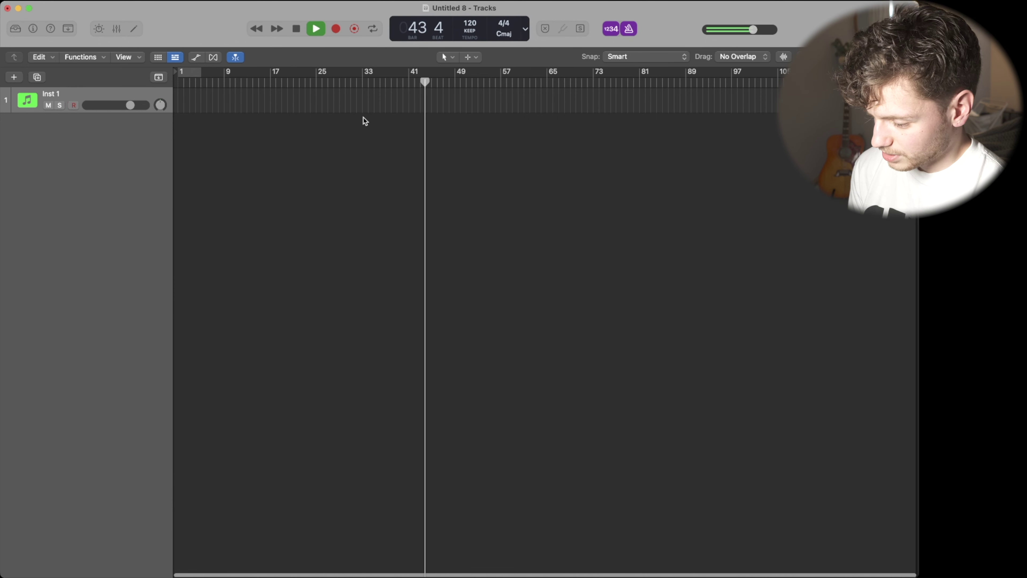
{"action": "key", "text": "space"}
{"action": "key", "text": "Return"}
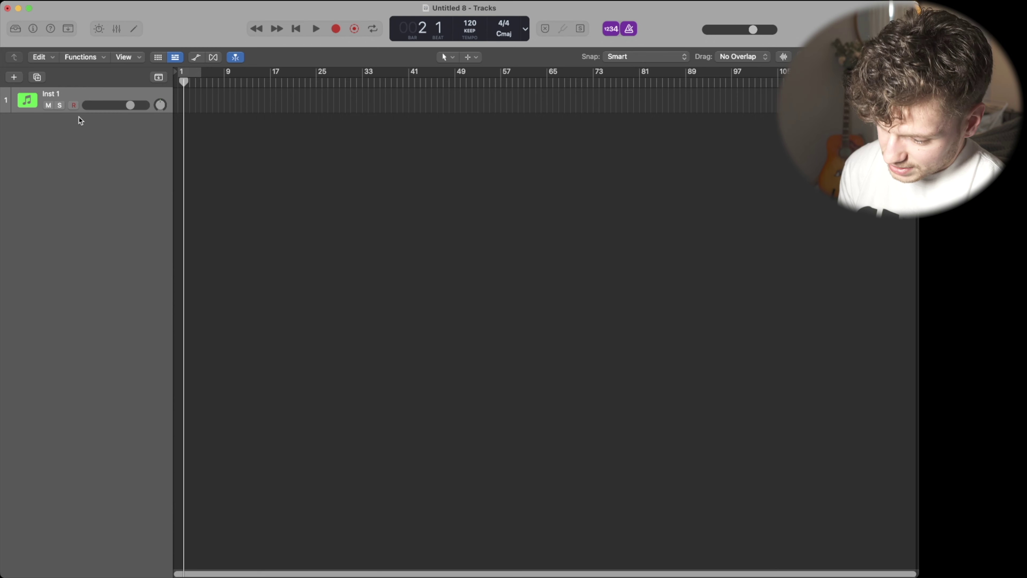
Load the Synthesizer > Pad patch Subtle Friction Pad onto the Inst 1 track.
{"action": "left_click", "coordinate": [15, 28]}
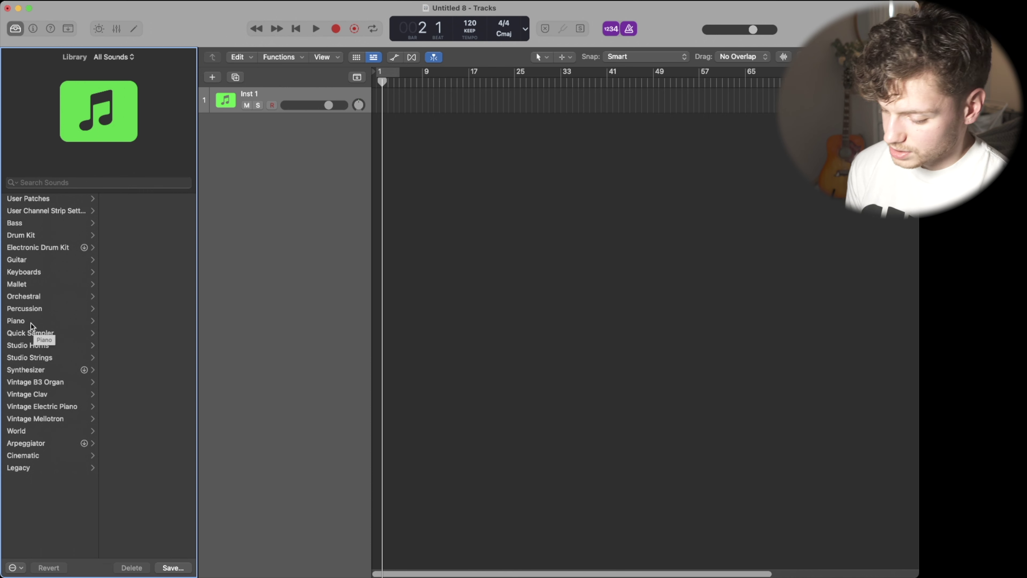
{"action": "left_click", "coordinate": [30, 370]}
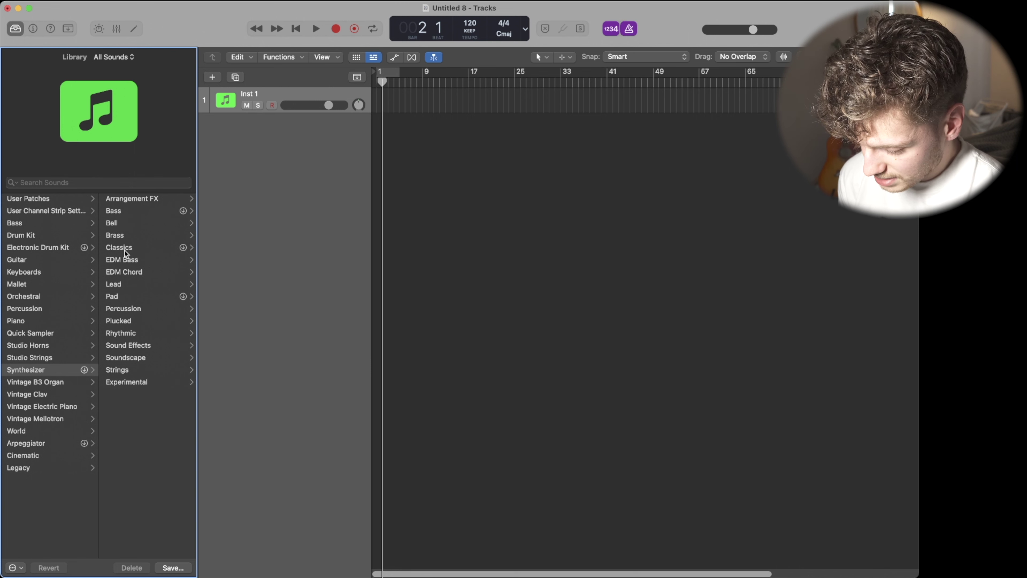
{"action": "left_click", "coordinate": [124, 295]}
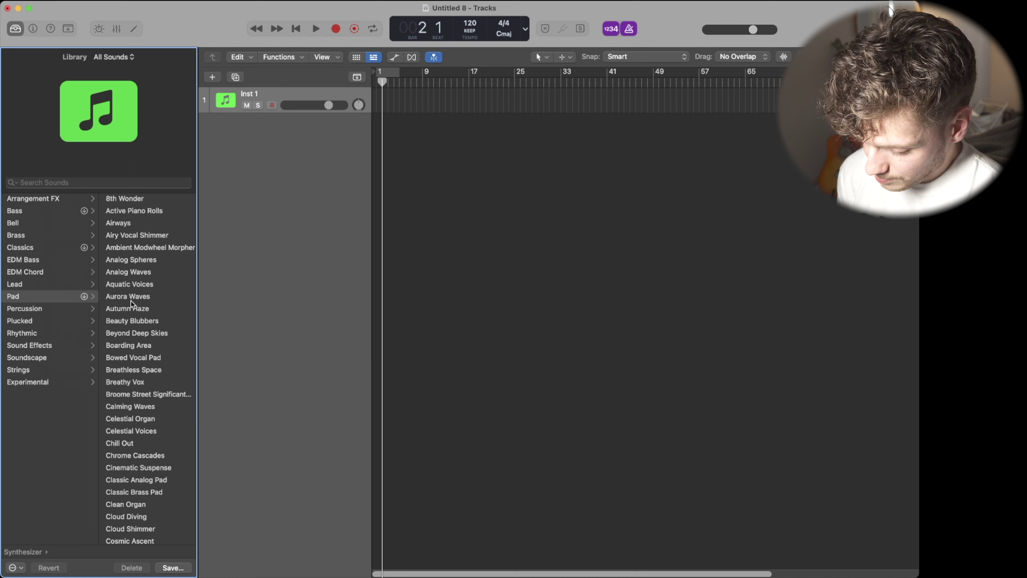
{"action": "scroll", "coordinate": [130, 301], "scroll_direction": "down", "scroll_amount": 10}
{"action": "scroll", "coordinate": [131, 301], "scroll_direction": "down", "scroll_amount": 20}
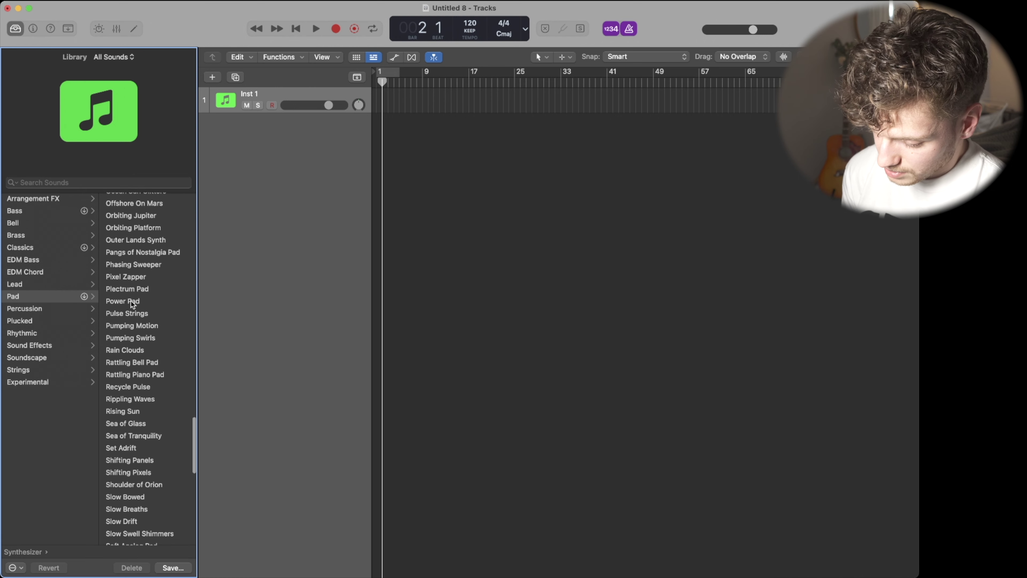
{"action": "scroll", "coordinate": [130, 301], "scroll_direction": "down", "scroll_amount": 3}
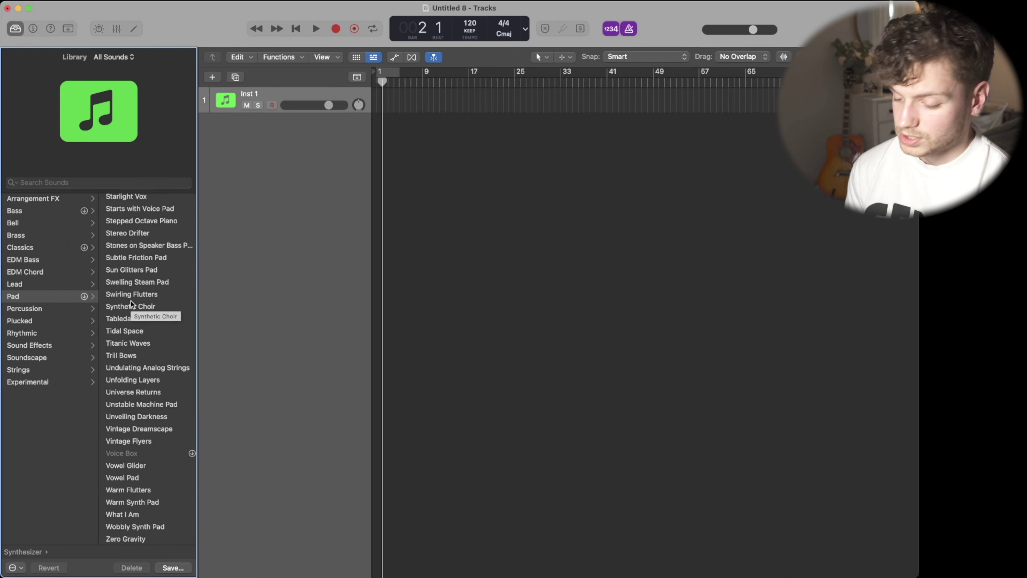
{"action": "left_click", "coordinate": [123, 261]}
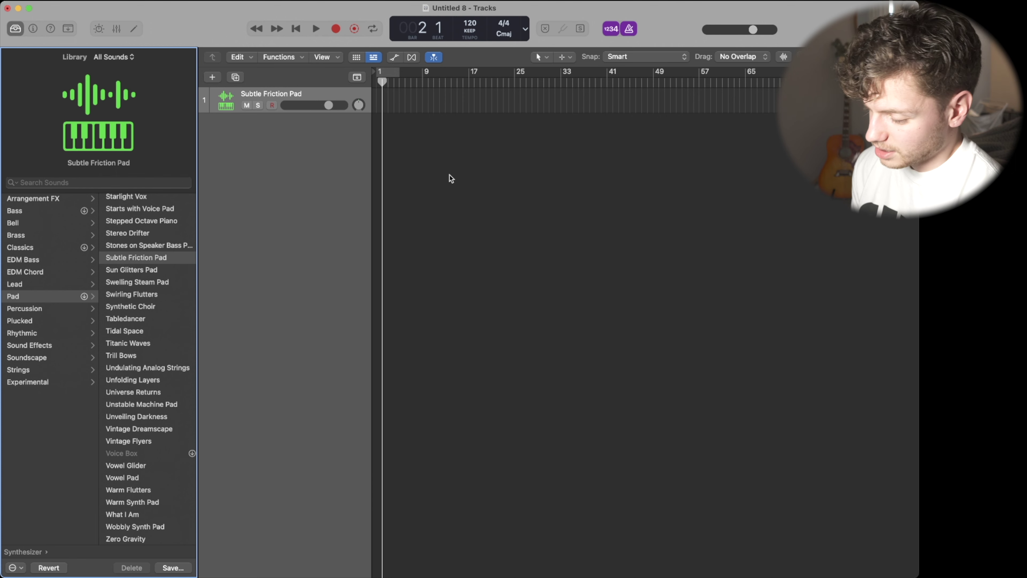
{"action": "key", "text": "super+Right"}
{"action": "key", "text": "super+Right"}
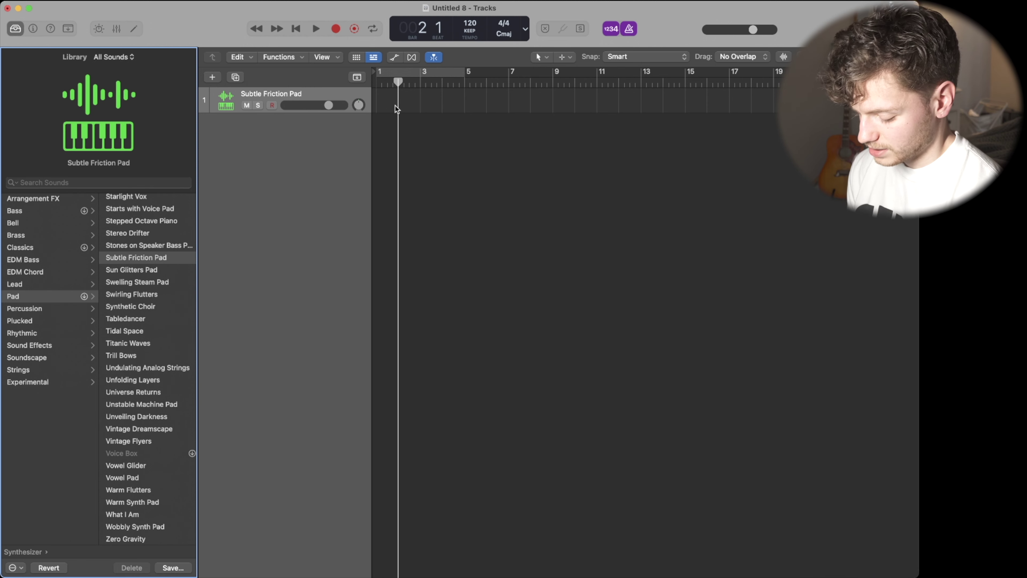
Open the Musical Typing keyboard with Cmd+K.
{"action": "key", "text": "super+k"}
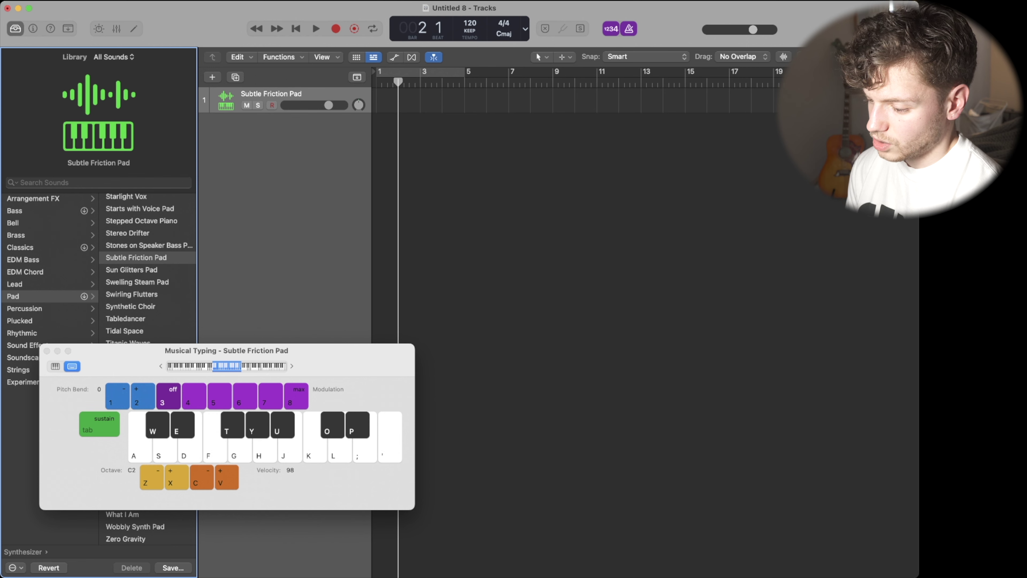
{"action": "left_click", "coordinate": [280, 0]}
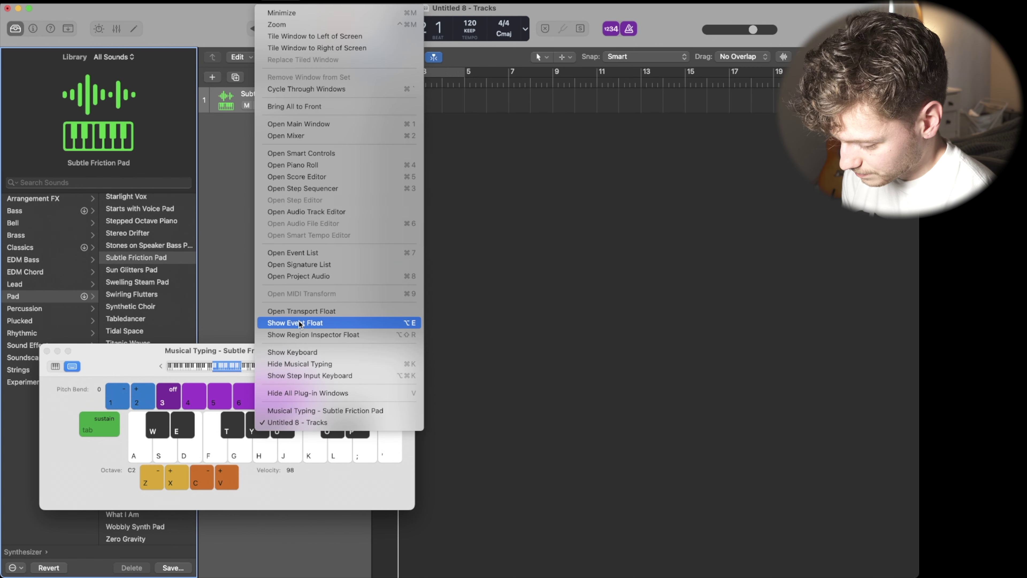
{"action": "left_click", "coordinate": [309, 352]}
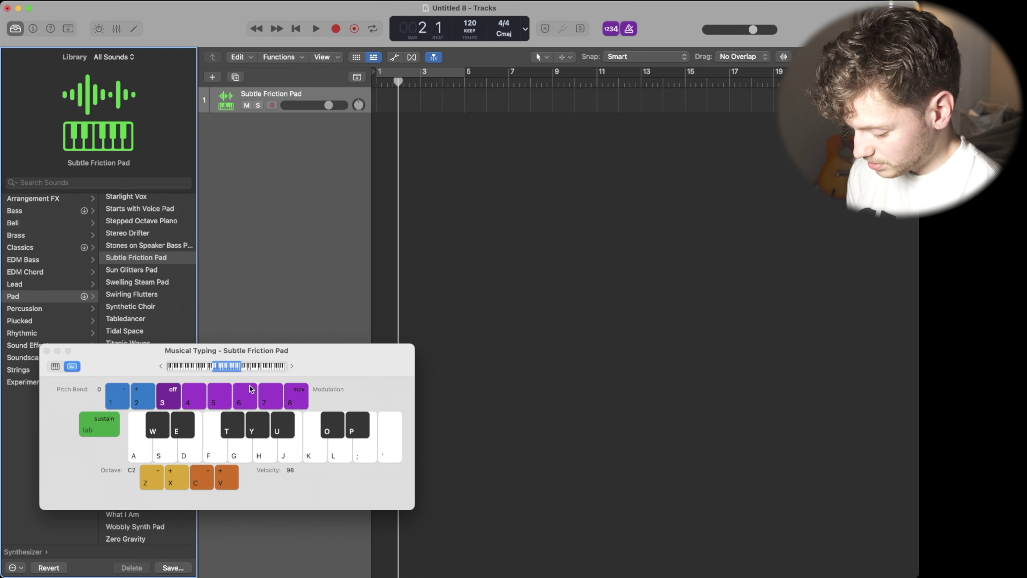
Audition the pad with notes on A, D, G, K, L, H and move the keyboard left.
{"action": "key", "text": "a"}
{"action": "key", "text": "d"}
{"action": "key", "text": "g"}
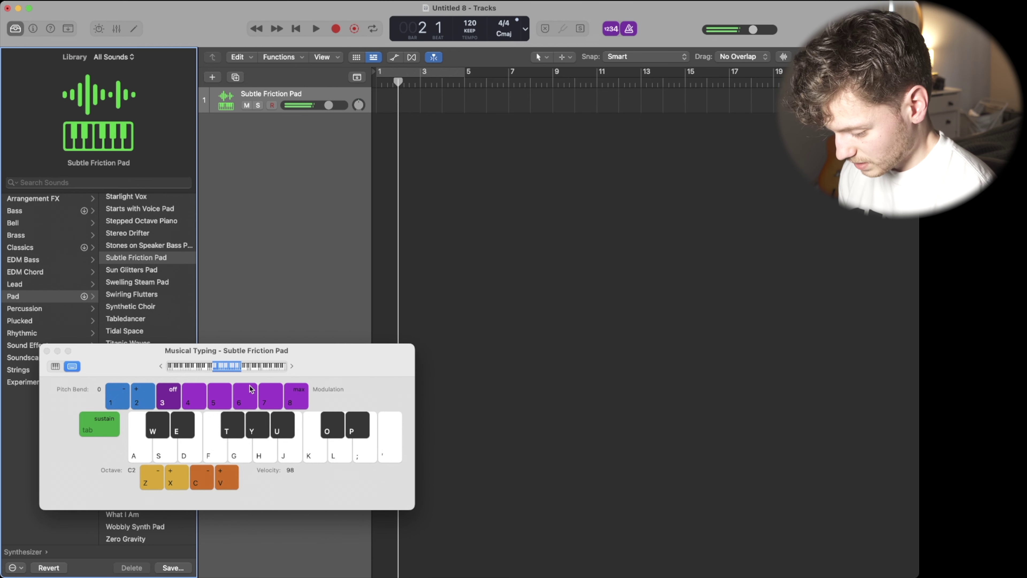
{"action": "key", "text": "g"}
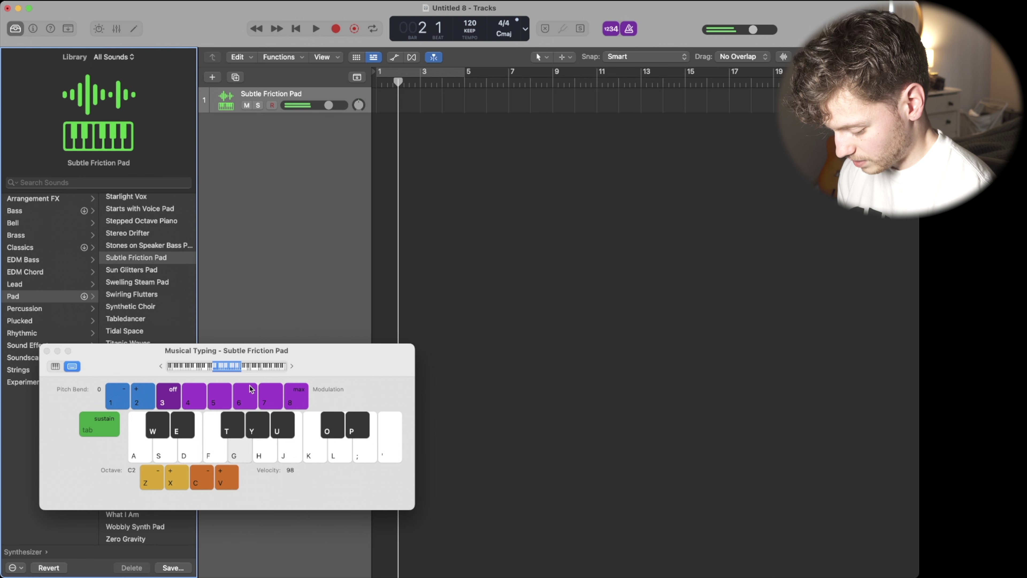
{"action": "key", "text": "k"}
{"action": "key", "text": "g"}
{"action": "key", "text": "k"}
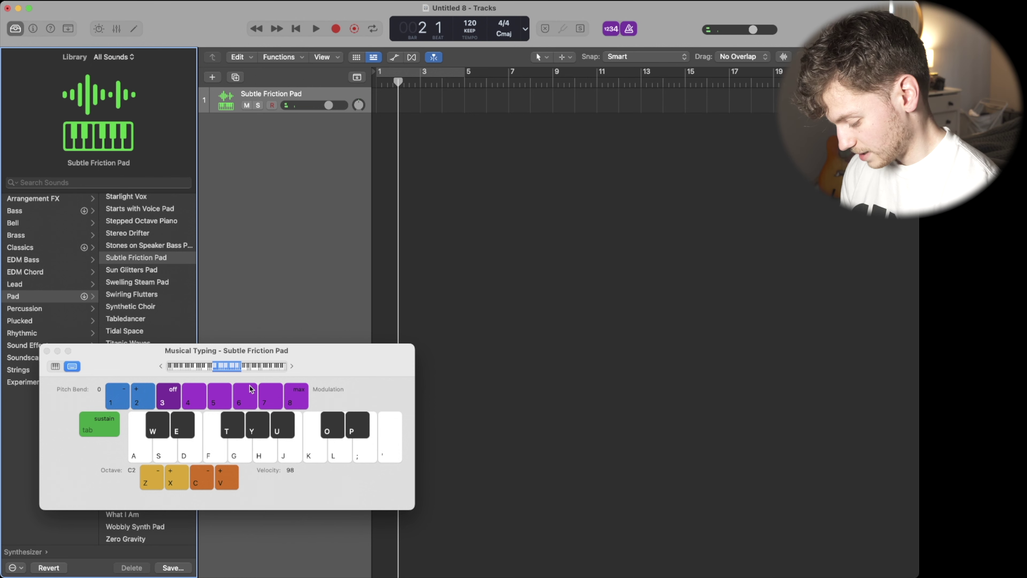
{"action": "key", "text": "g"}
{"action": "key", "text": "l"}
{"action": "key", "text": "a"}
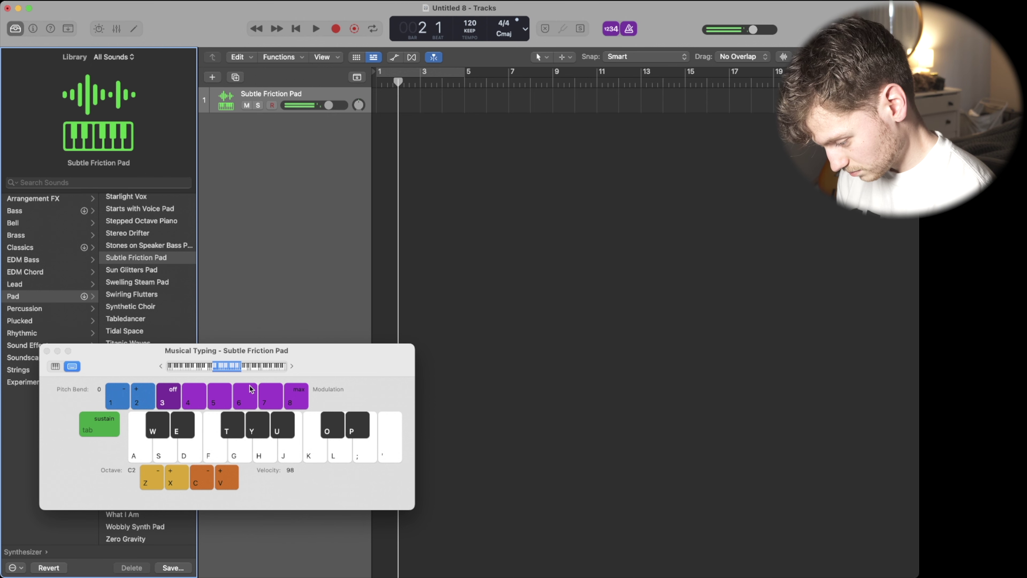
{"action": "key", "text": "h"}
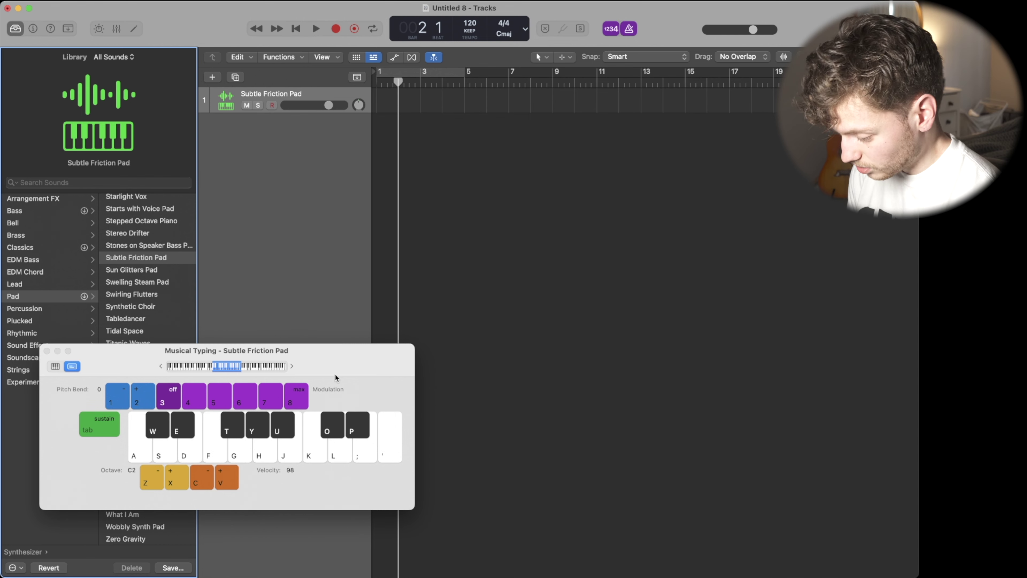
{"action": "left_click_drag", "start_coordinate": [334, 375], "coordinate": [290, 381]}
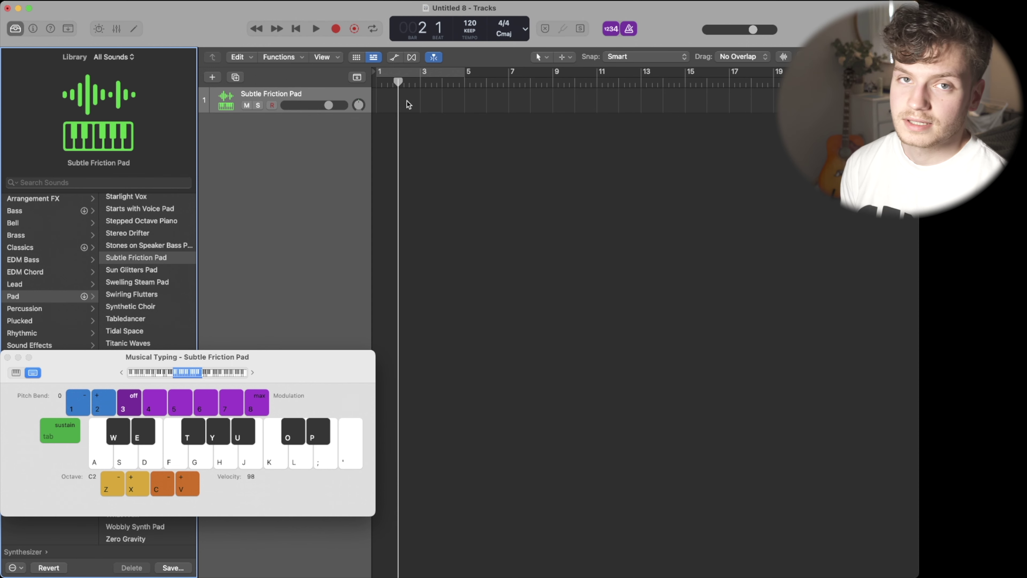
Create an empty MIDI region from bar 1 to bar 5 on the pad track.
{"action": "right_click", "coordinate": [387, 95]}
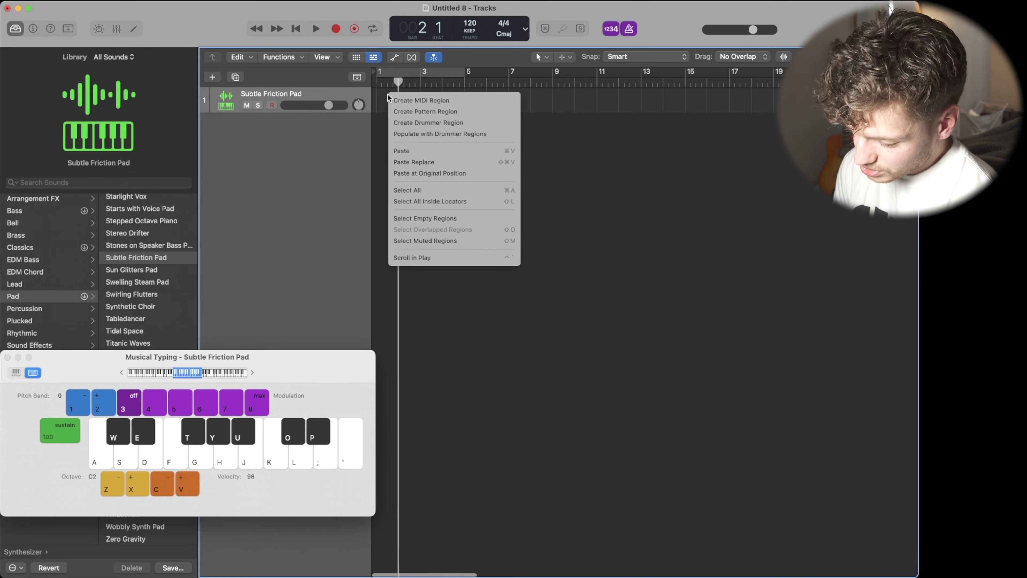
{"action": "left_click", "coordinate": [426, 101]}
{"action": "left_click_drag", "start_coordinate": [393, 107], "coordinate": [464, 106]}
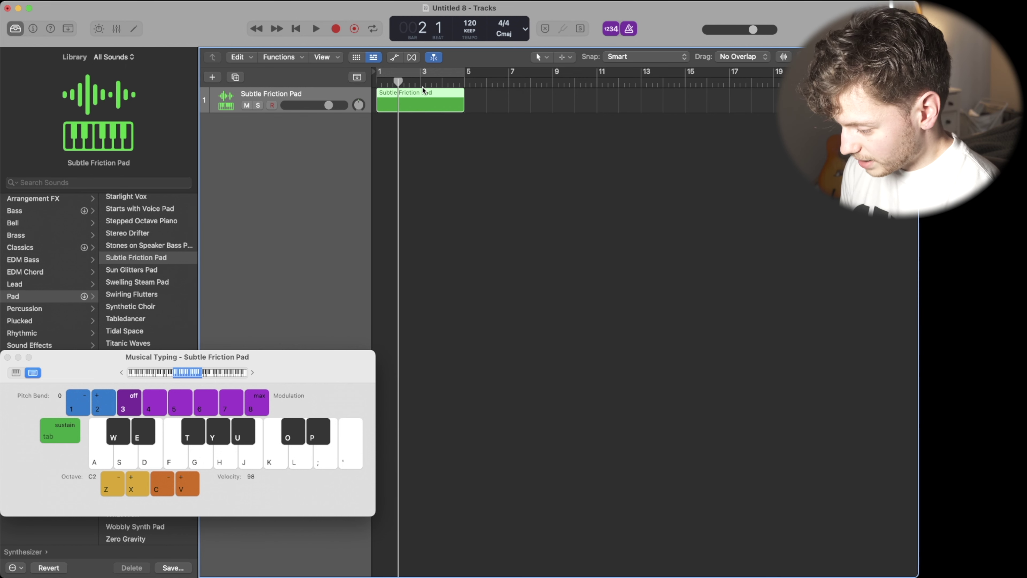
{"action": "scroll", "coordinate": [426, 88], "scroll_direction": "up", "scroll_amount": 3}
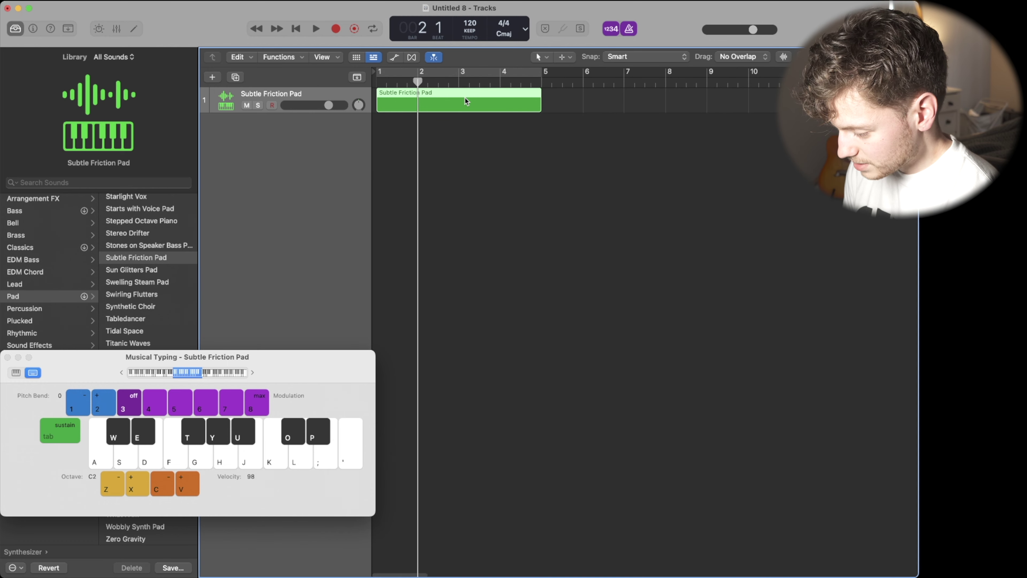
{"action": "key", "text": "comma"}
{"action": "key", "text": "period"}
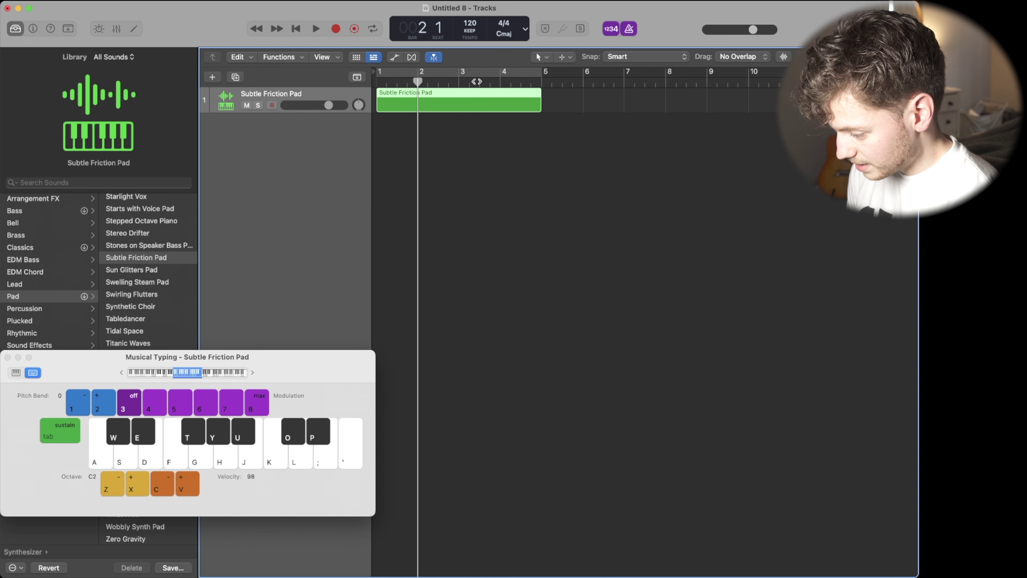
{"action": "key", "text": "period"}
{"action": "key", "text": "period"}
{"action": "key", "text": "period"}
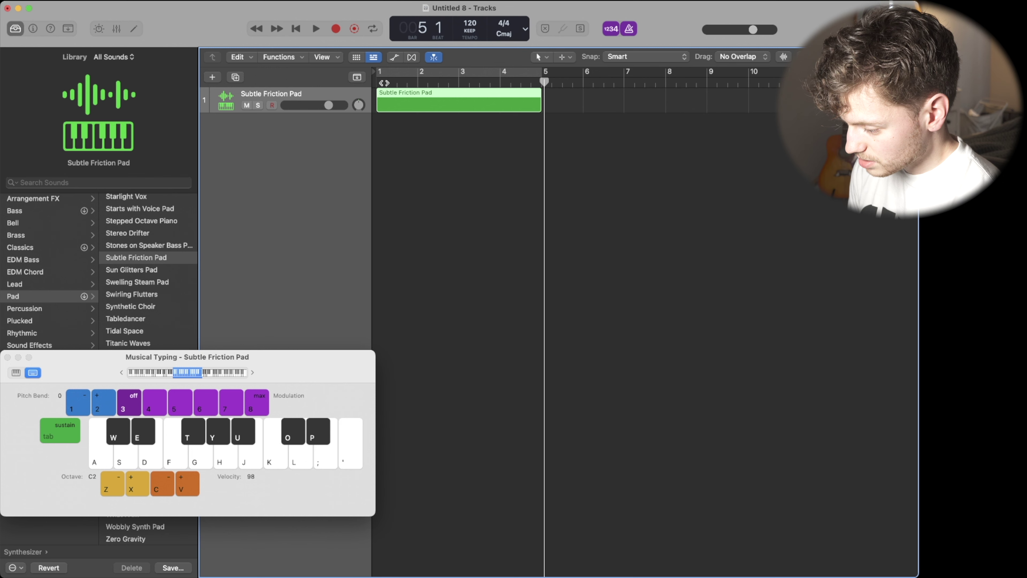
{"action": "key", "text": "Return"}
Open the pad region in the Piano Roll with Musical Typing moved aside.
{"action": "double_click", "coordinate": [417, 98]}
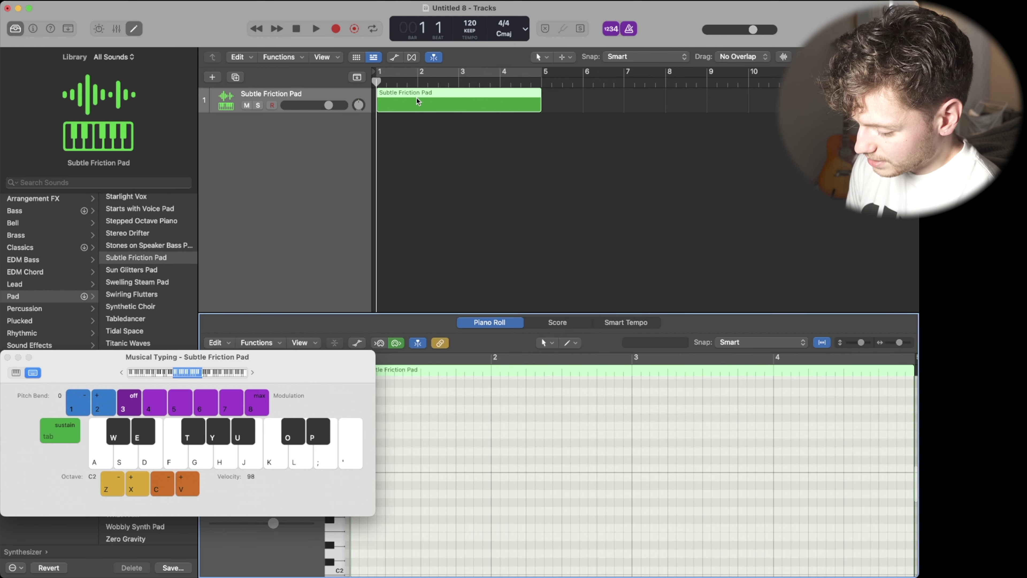
{"action": "left_click_drag", "start_coordinate": [272, 370], "coordinate": [157, 226]}
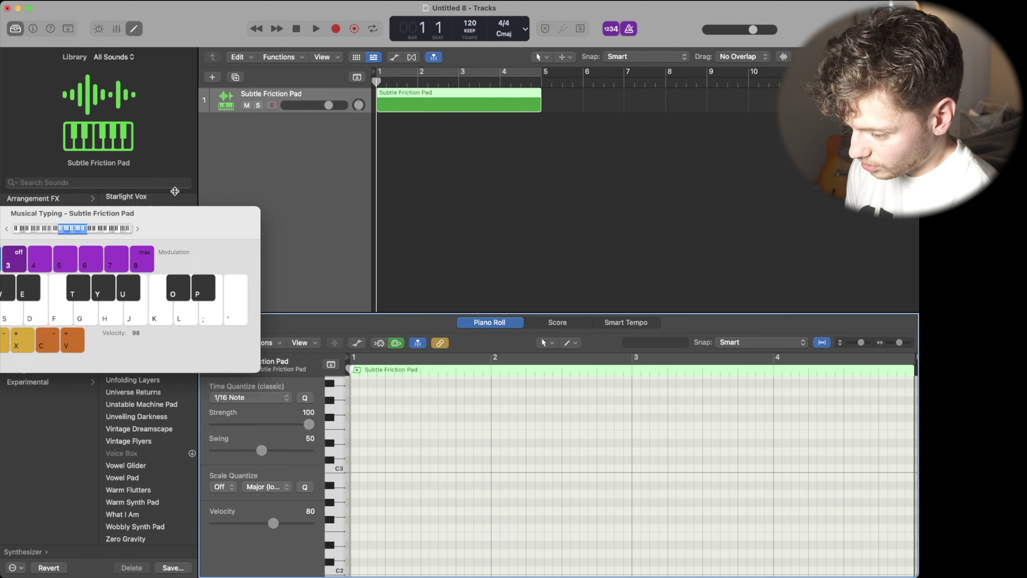
{"action": "left_click", "coordinate": [133, 30]}
{"action": "left_click", "coordinate": [134, 29]}
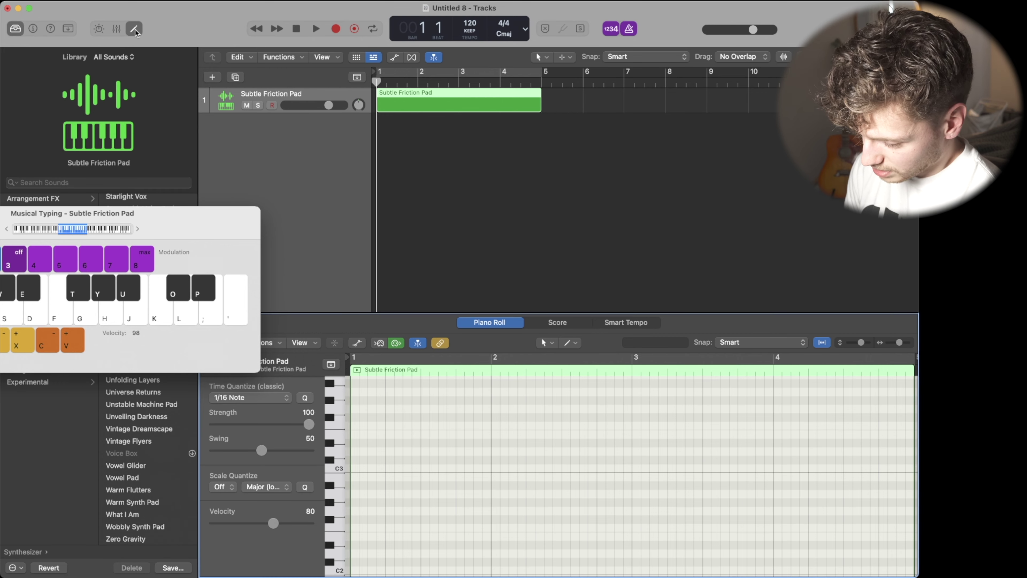
{"action": "left_click_drag", "start_coordinate": [162, 213], "coordinate": [83, 140]}
{"action": "scroll", "coordinate": [385, 482], "scroll_direction": "down", "scroll_amount": 10}
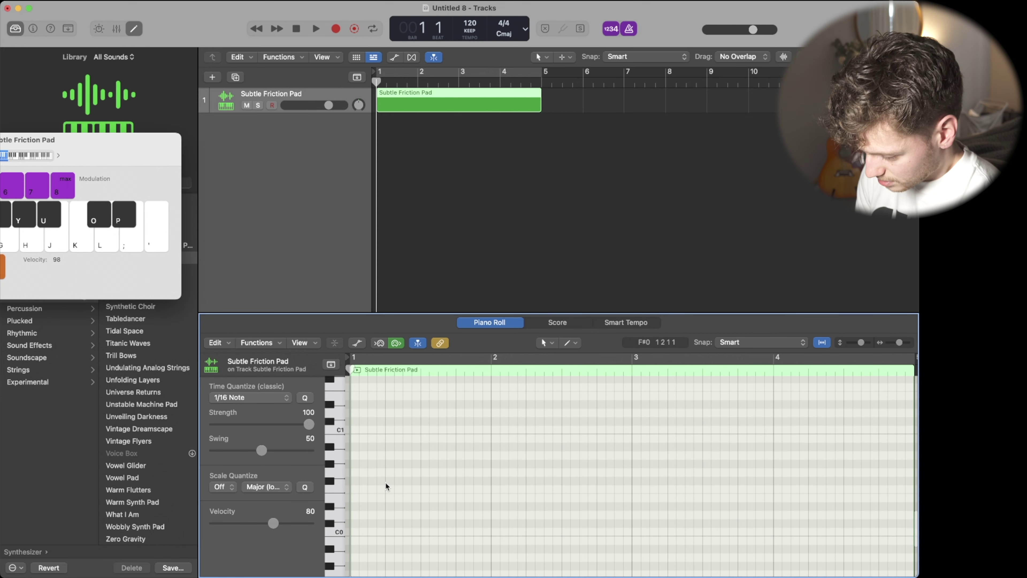
{"action": "scroll", "coordinate": [385, 482], "scroll_direction": "up", "scroll_amount": 5}
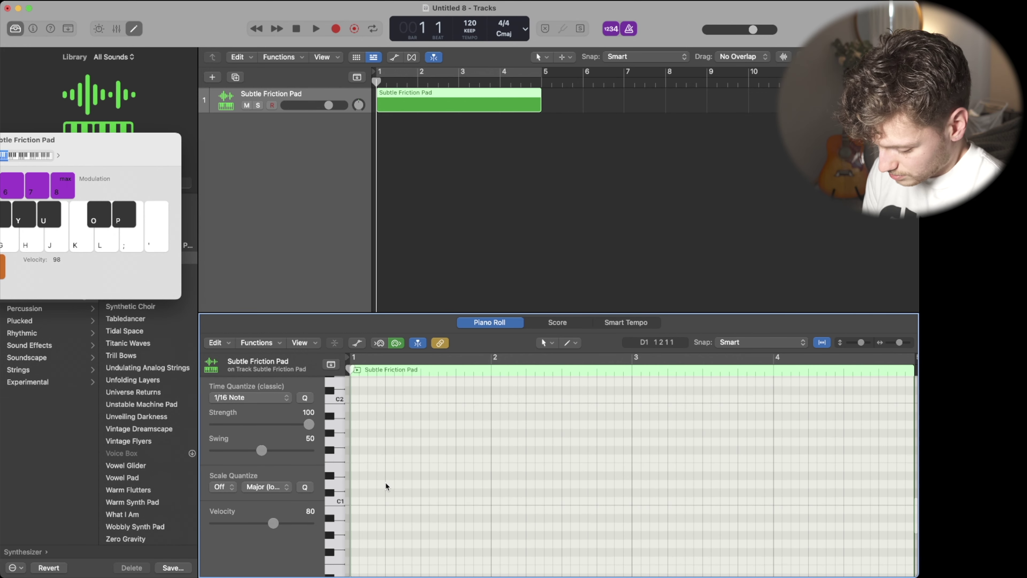
{"action": "scroll", "coordinate": [385, 482], "scroll_direction": "up", "scroll_amount": 4}
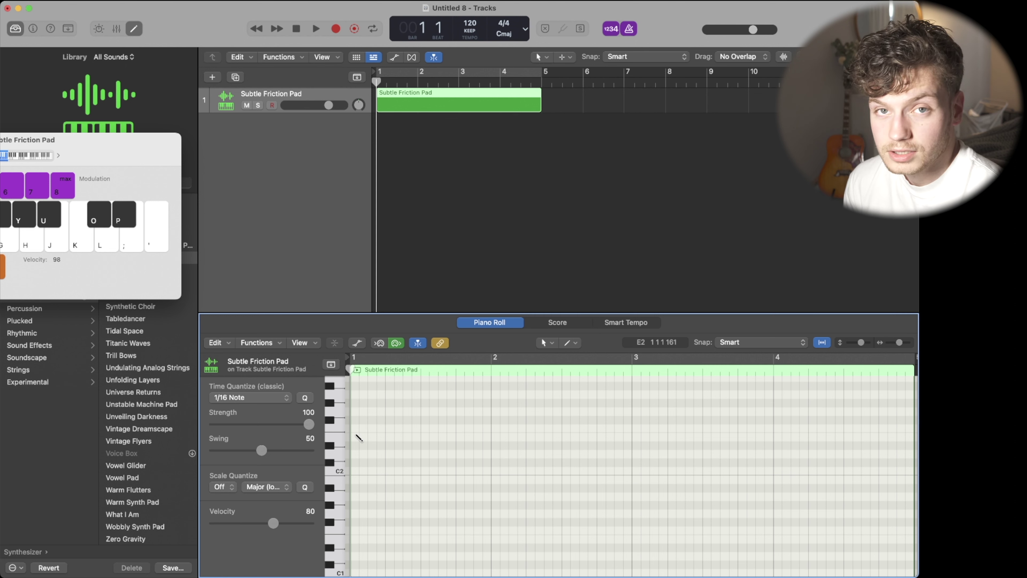
Draw a rising line from E2 through A2 to B2 and play it back.
{"action": "left_click", "coordinate": [355, 428]}
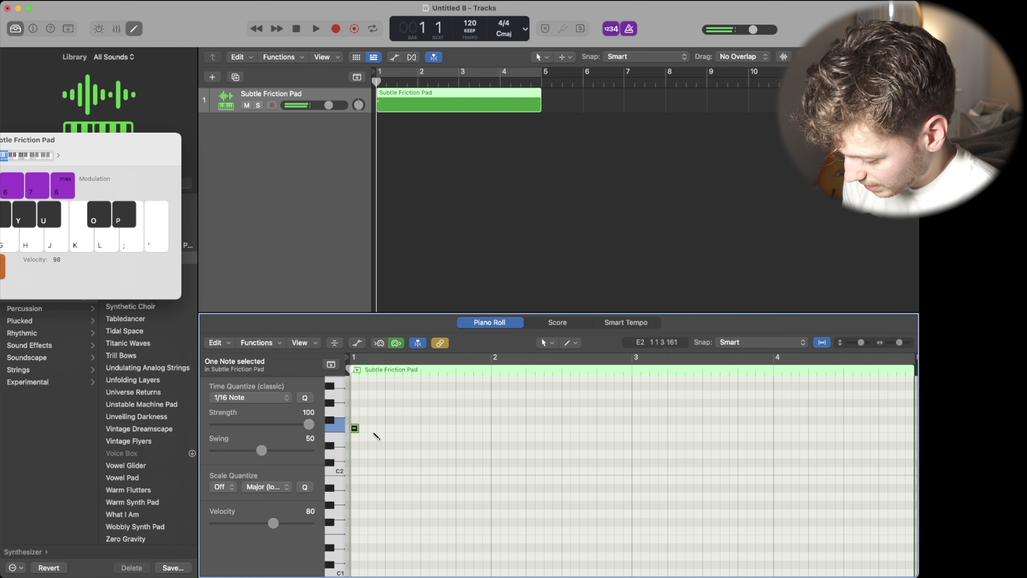
{"action": "left_click", "coordinate": [381, 419]}
{"action": "left_click", "coordinate": [424, 411]}
{"action": "left_click", "coordinate": [468, 402]}
{"action": "left_click", "coordinate": [495, 394]}
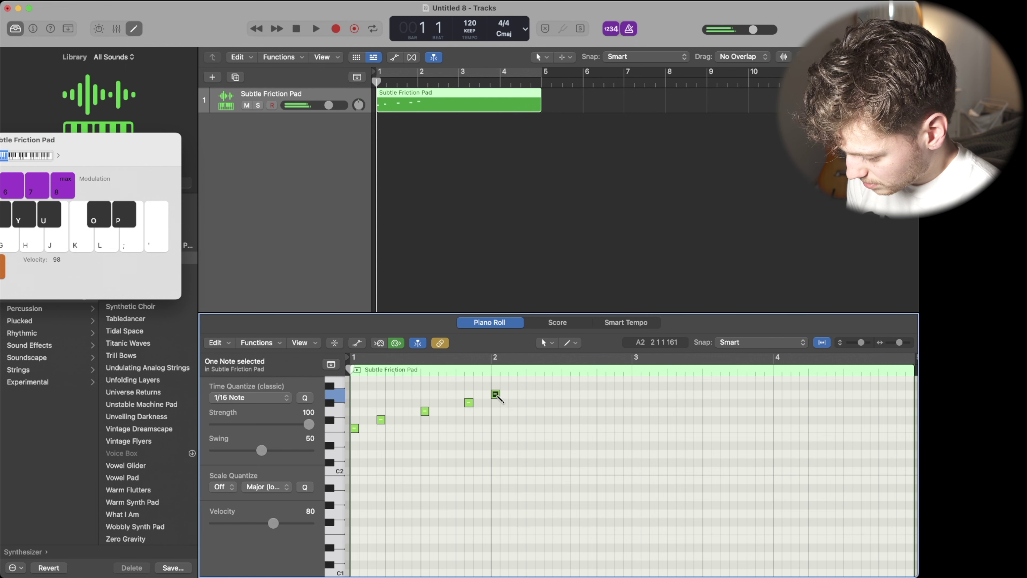
{"action": "left_click", "coordinate": [574, 394]}
{"action": "scroll", "coordinate": [573, 394], "scroll_direction": "up", "scroll_amount": 2}
{"action": "left_click", "coordinate": [636, 397]}
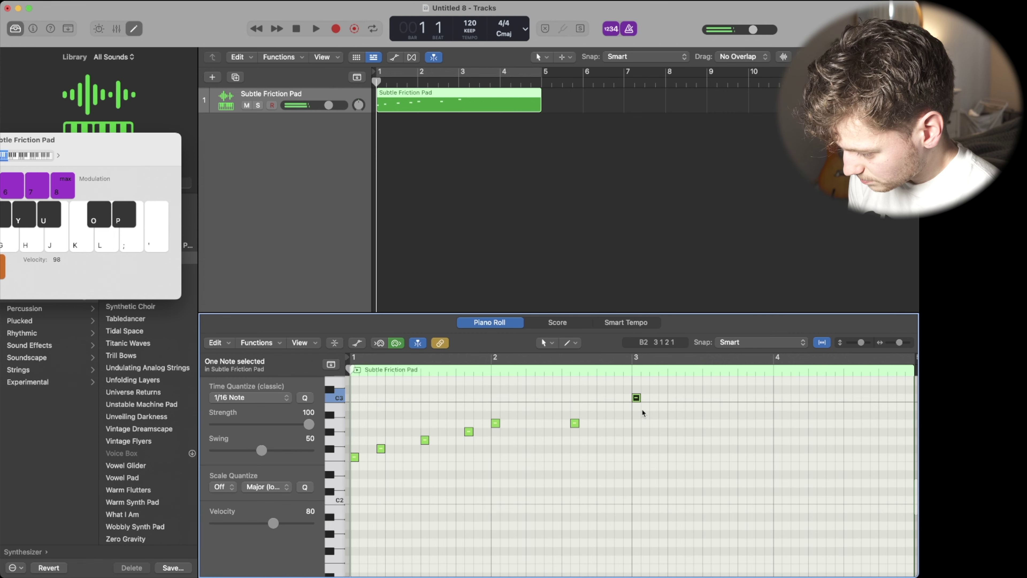
{"action": "key", "text": "space"}
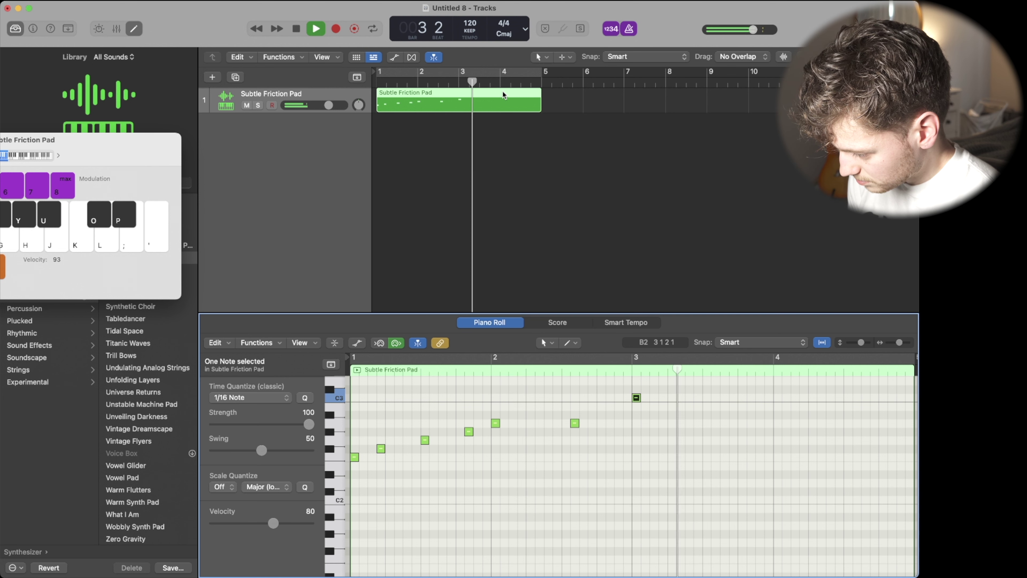
{"action": "key", "text": "space"}
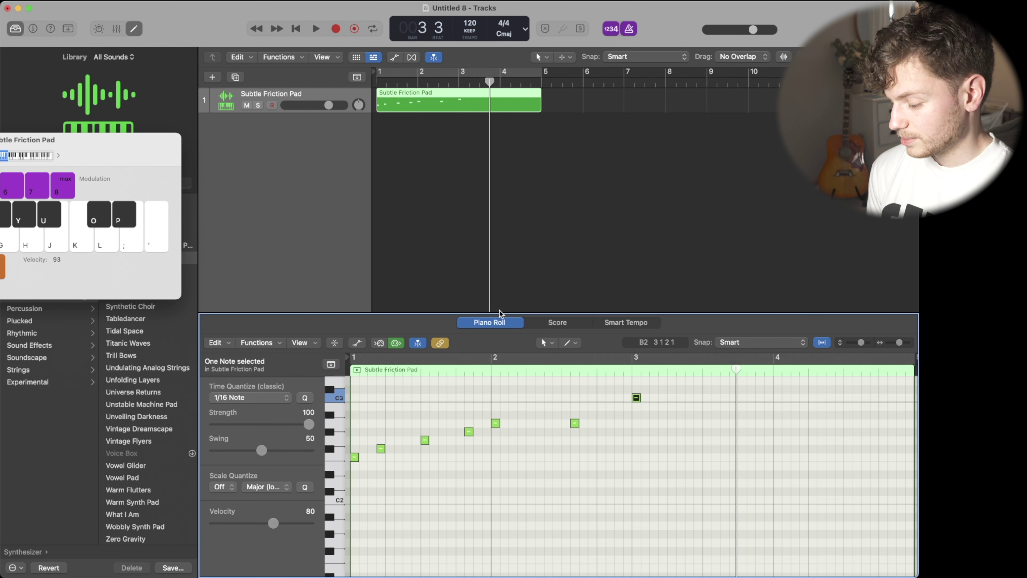
{"action": "left_click", "coordinate": [424, 112]}
Delete the pad region, toggle the cycle range on and off, and close the Piano Roll.
{"action": "key", "text": "Delete"}
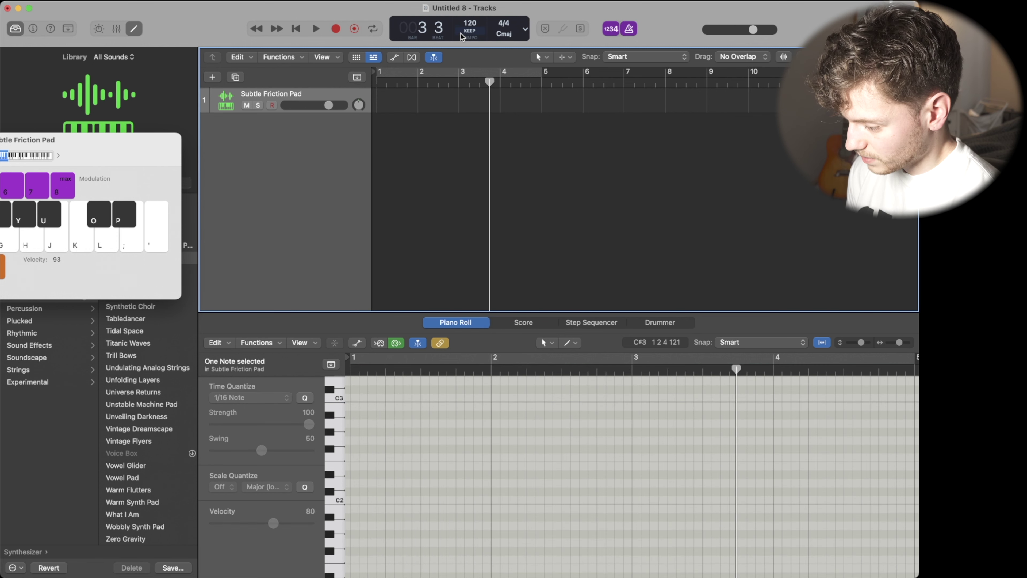
{"action": "left_click", "coordinate": [412, 73]}
{"action": "mouse_move", "coordinate": [413, 73]}
{"action": "left_mouse_down"}
{"action": "mouse_move", "coordinate": [444, 72]}
{"action": "mouse_move", "coordinate": [413, 73]}
{"action": "left_mouse_up"}
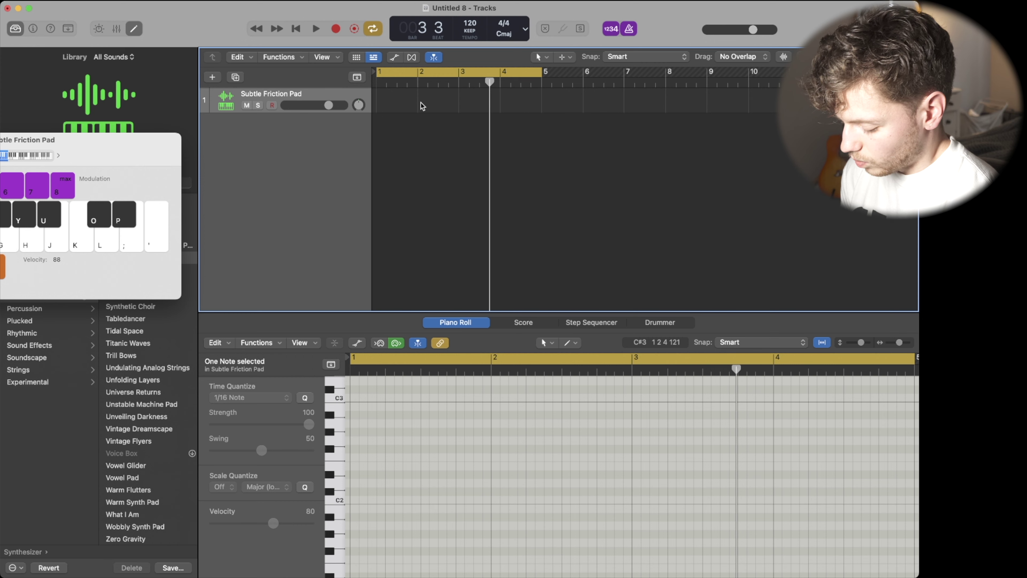
{"action": "left_click_drag", "start_coordinate": [130, 153], "coordinate": [589, 146]}
{"action": "left_click", "coordinate": [372, 28]}
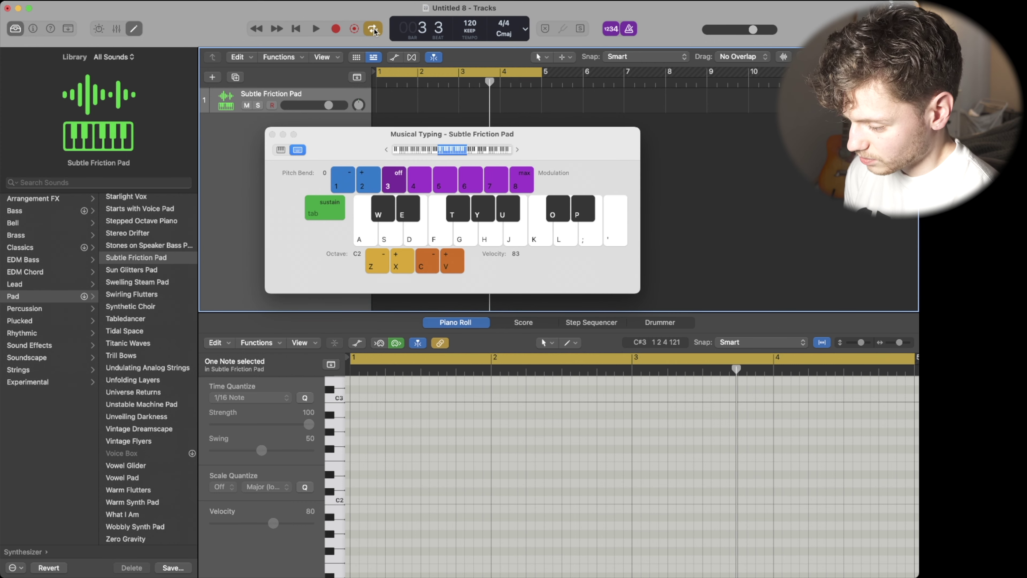
{"action": "left_click", "coordinate": [134, 28]}
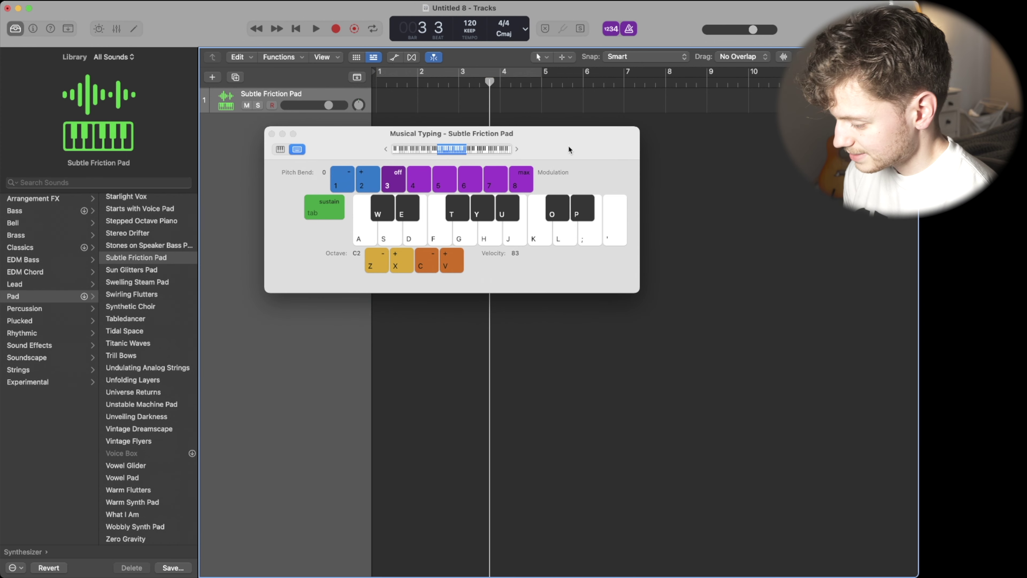
{"action": "left_click_drag", "start_coordinate": [568, 146], "coordinate": [647, 247]}
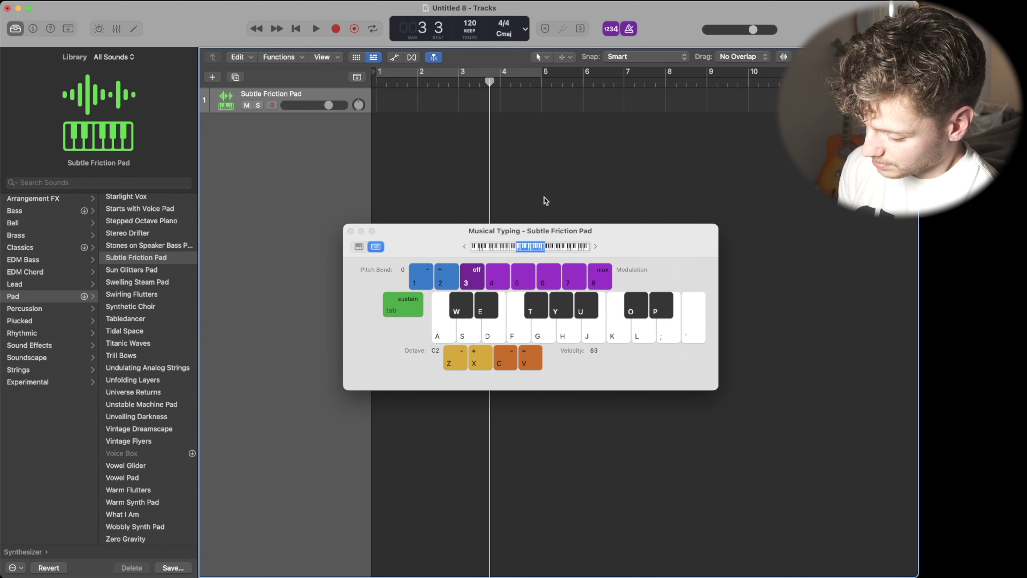
Audition pad notes on Musical Typing with U, Y, O, E and T.
{"action": "key", "text": "u"}
{"action": "key", "text": "y"}
{"action": "key", "text": "u"}
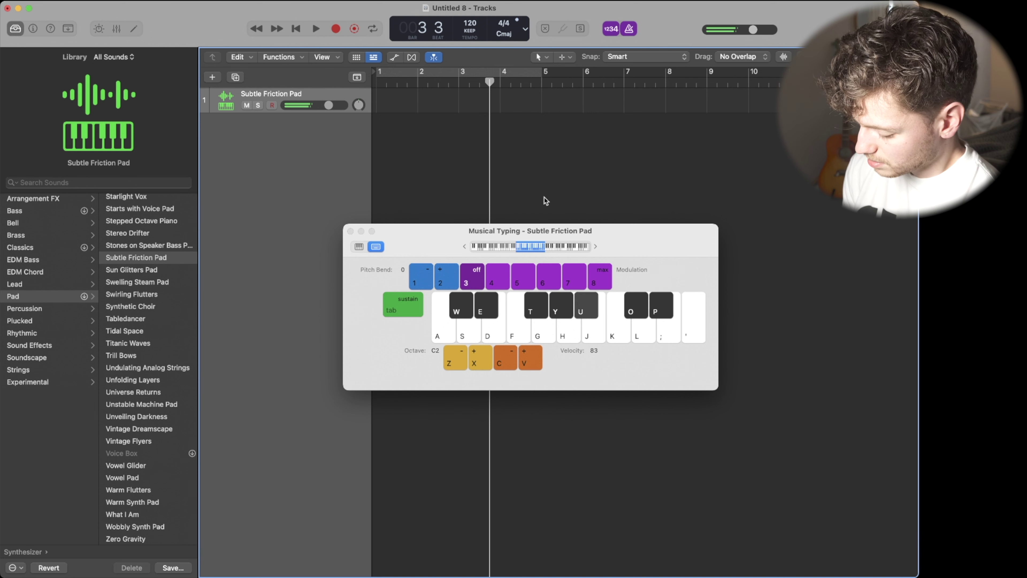
{"action": "key", "text": "o"}
{"action": "key", "text": "u"}
{"action": "key", "text": "e"}
{"action": "key", "text": "t"}
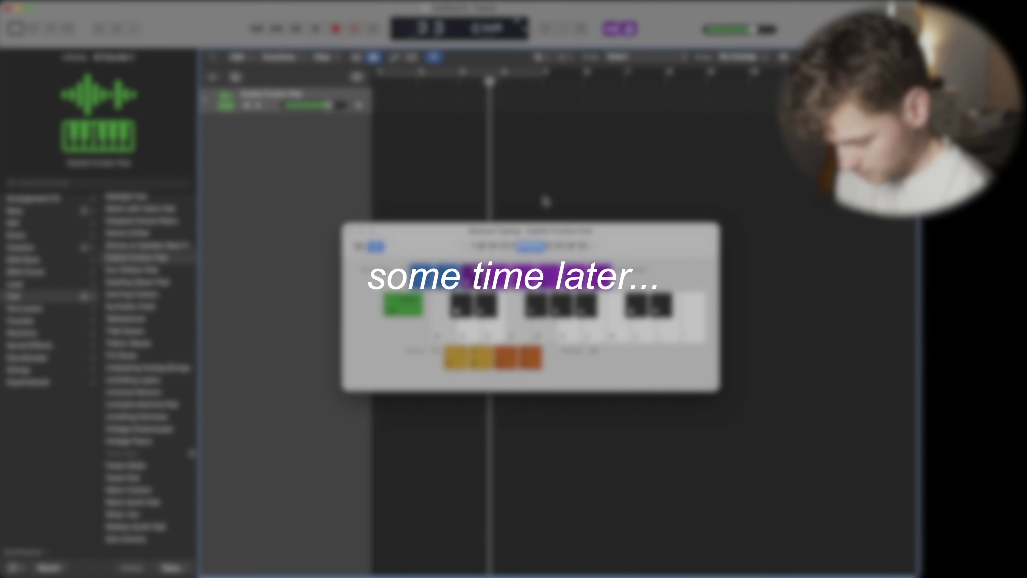
Show the Inspector, hide the Library, and practise the chord part on J and A.
{"action": "key", "text": "i"}
{"action": "left_click", "coordinate": [16, 28]}
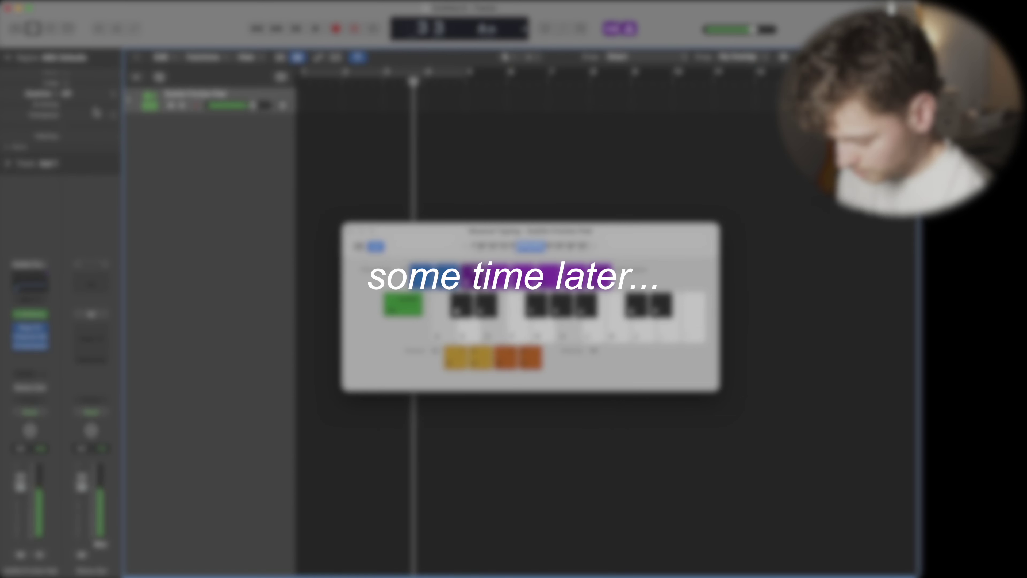
{"action": "key", "text": "j"}
{"action": "key", "text": "a"}
{"action": "key", "text": "j"}
{"action": "key", "text": "a"}
{"action": "key", "text": "j"}
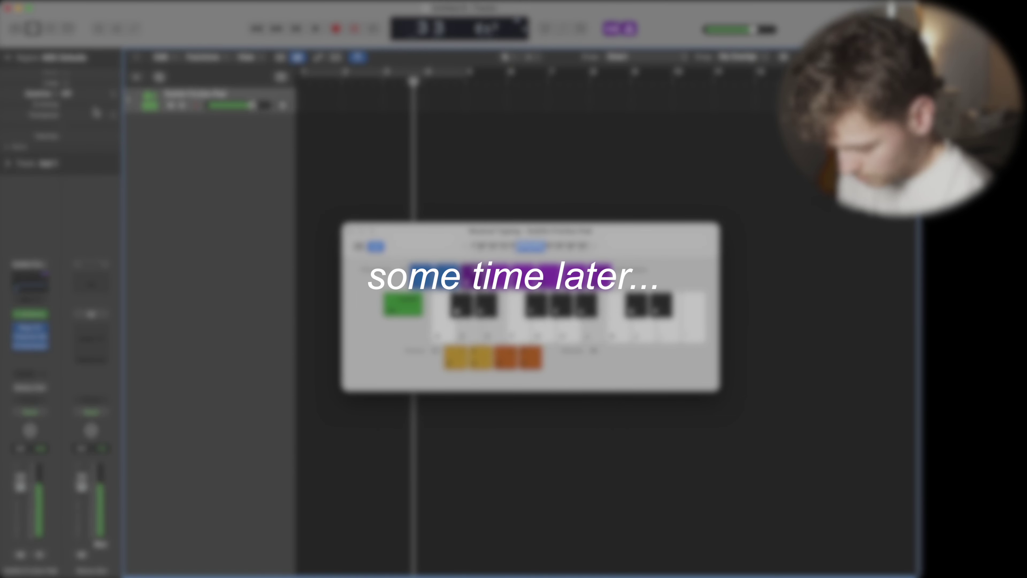
{"action": "key", "text": "a"}
{"action": "key", "text": "j"}
{"action": "key", "text": "a"}
{"action": "key", "text": "j"}
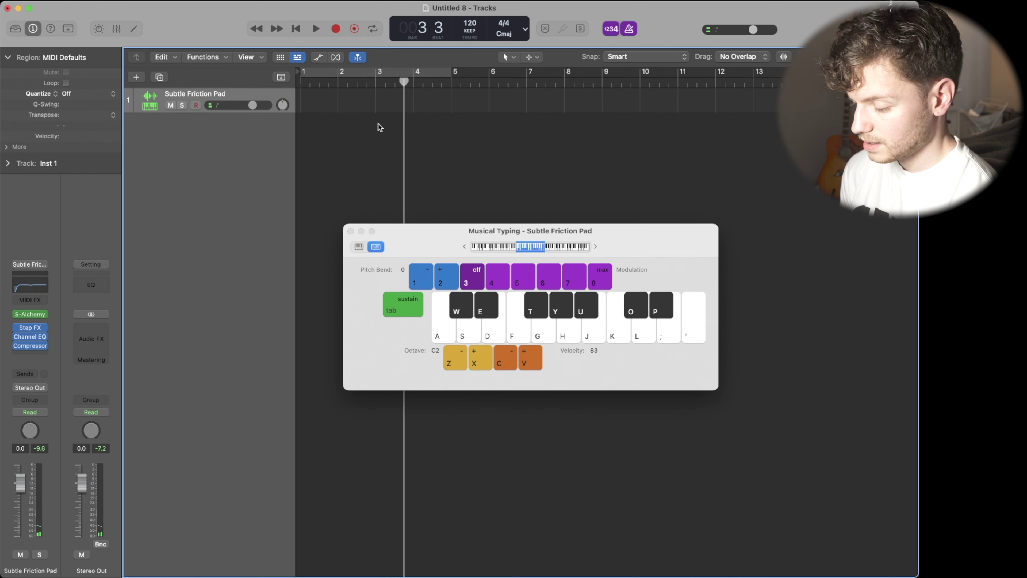
Record alternating Am and Em chords on the Subtle Friction Pad track from bar 4.
{"action": "left_click", "coordinate": [413, 82]}
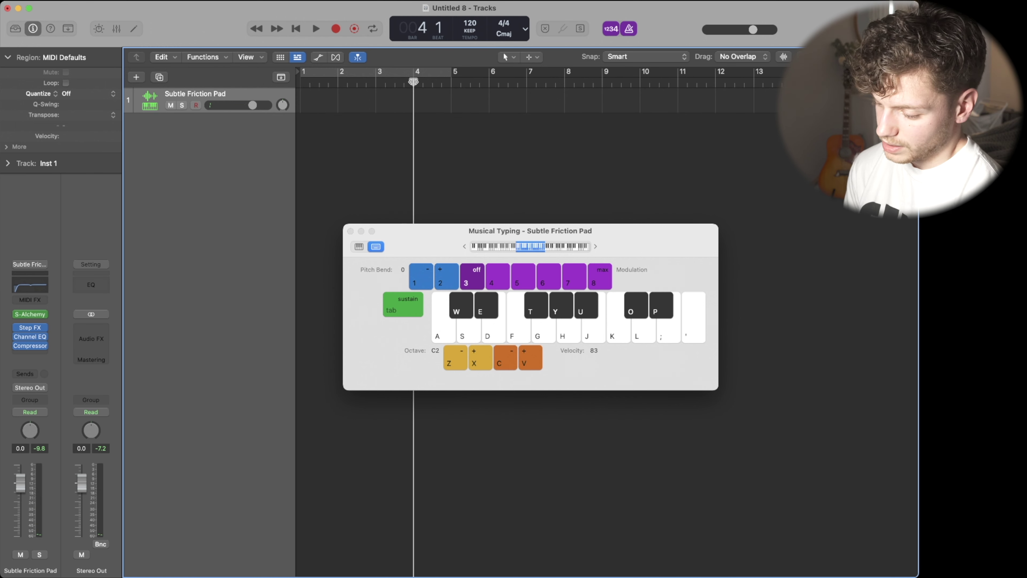
{"action": "left_click", "coordinate": [334, 29]}
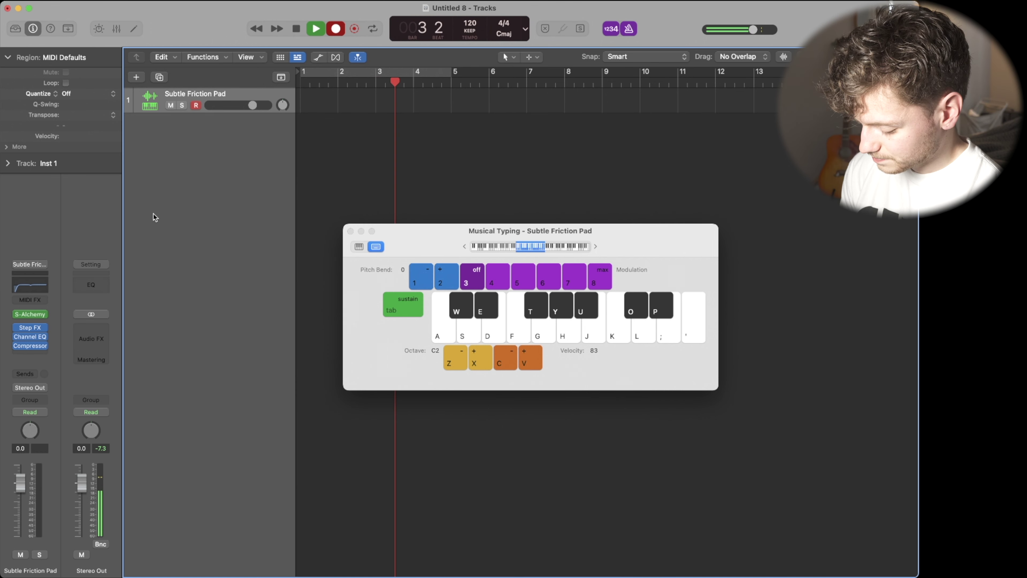
{"action": "key", "text": "a"}
{"action": "key", "text": "d"}
{"action": "key", "text": "h"}
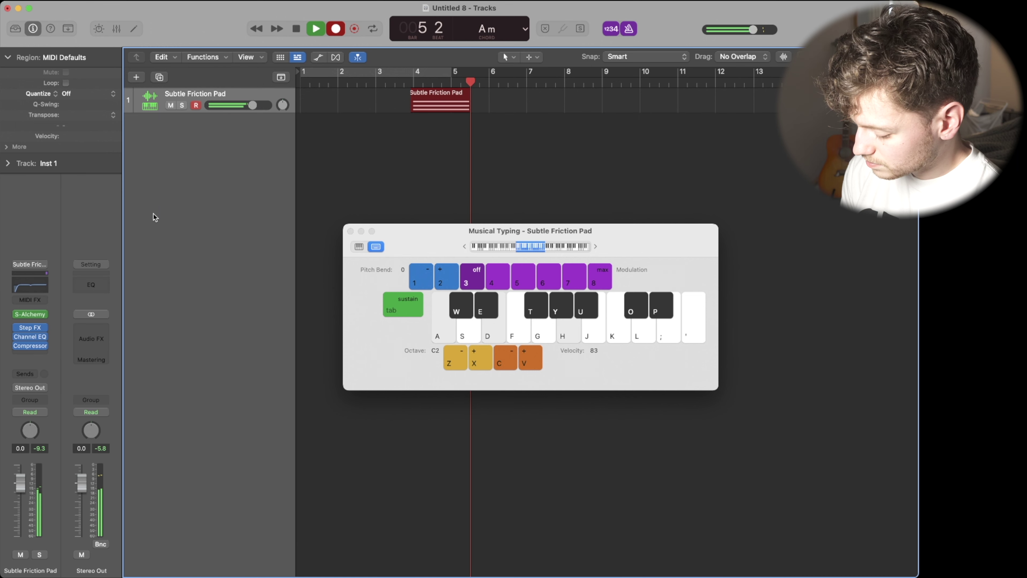
{"action": "key", "text": "g"}
{"action": "key", "text": "j"}
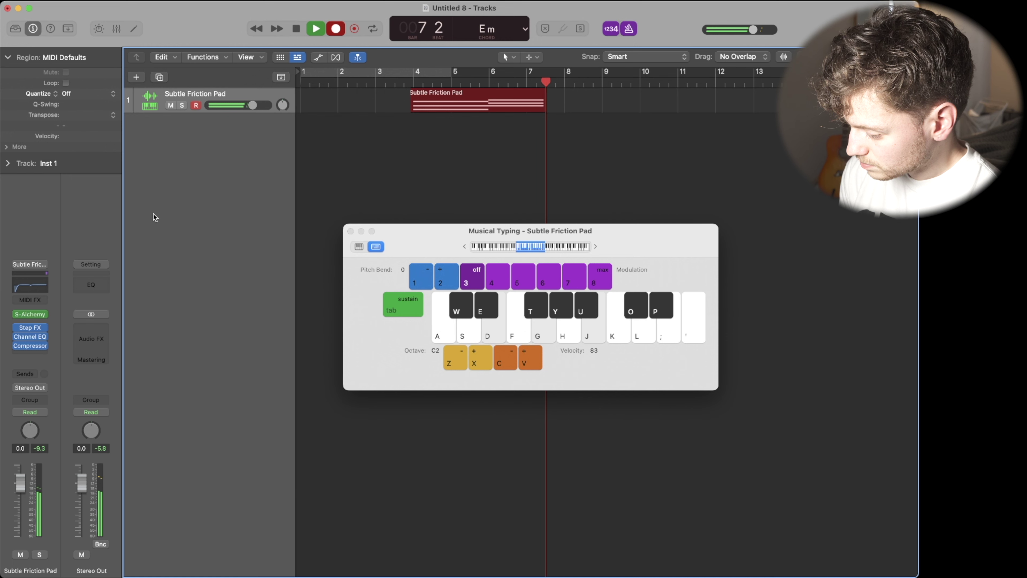
{"action": "key", "text": "h"}
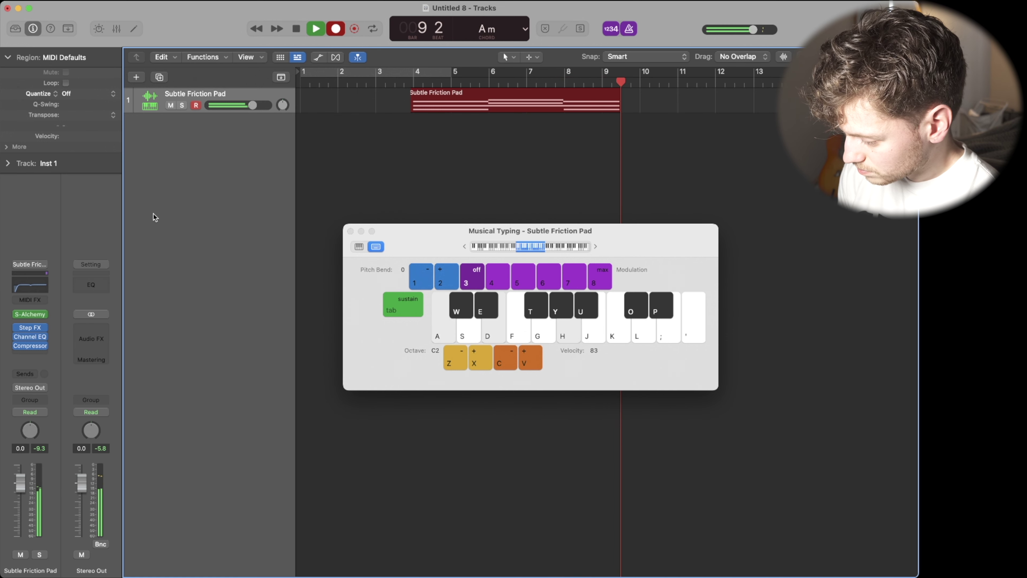
{"action": "key", "text": "g"}
{"action": "key", "text": "j"}
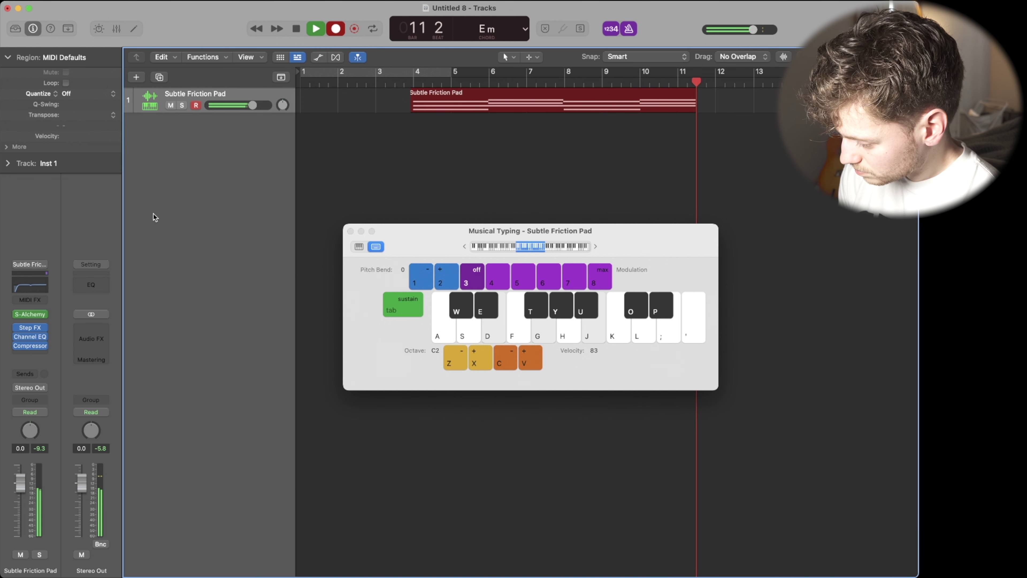
Stop recording, close Musical Typing, and put the playhead back at bar 4.
{"action": "key", "text": "space"}
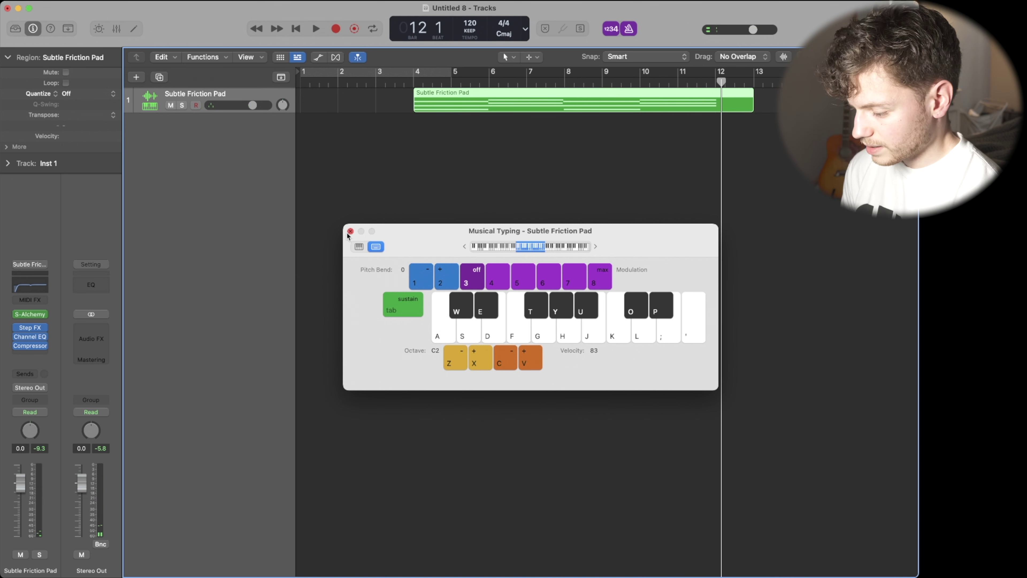
{"action": "key", "text": "super+k"}
{"action": "left_click", "coordinate": [413, 78]}
Play back the chords and open the region in the Piano Roll showing bars 4 to 12.
{"action": "key", "text": "space"}
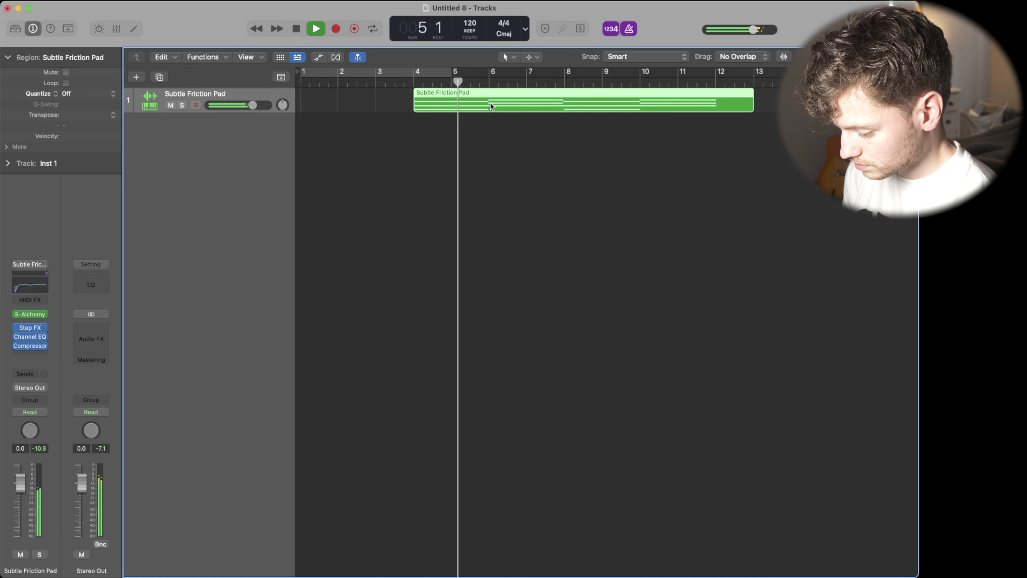
{"action": "key", "text": "space"}
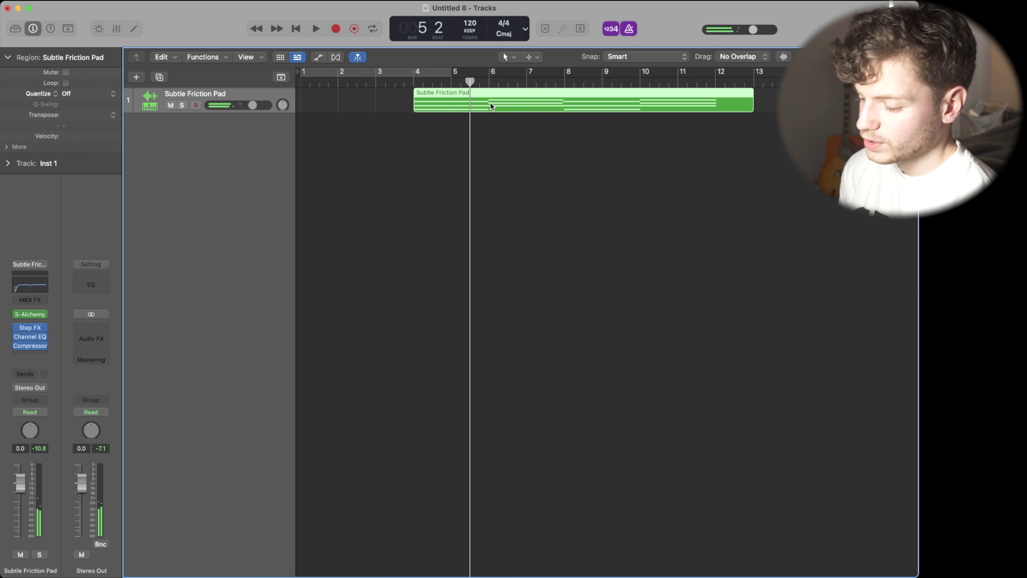
{"action": "double_click", "coordinate": [492, 106]}
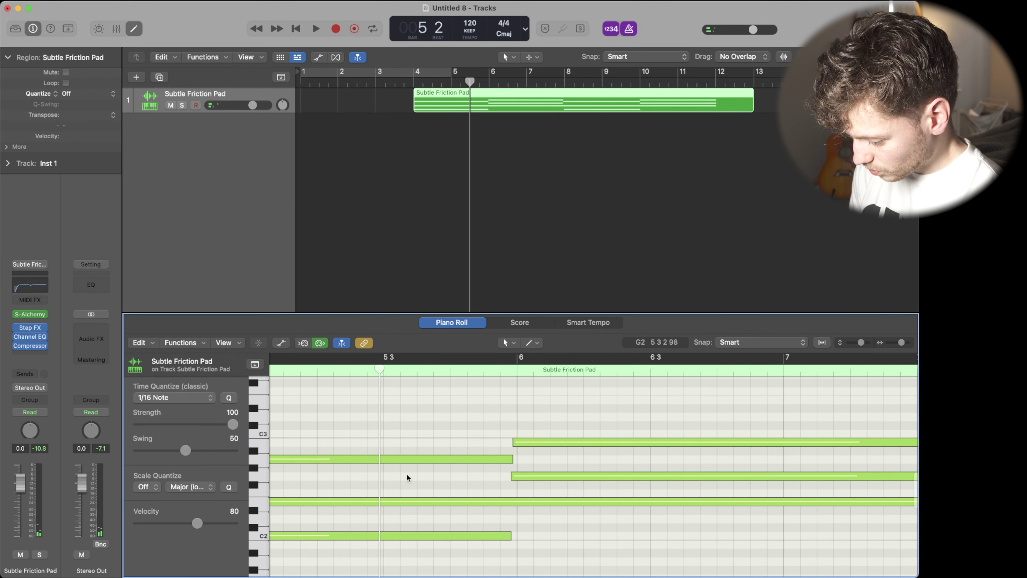
{"action": "left_click", "coordinate": [521, 368]}
{"action": "key", "text": "super+Right"}
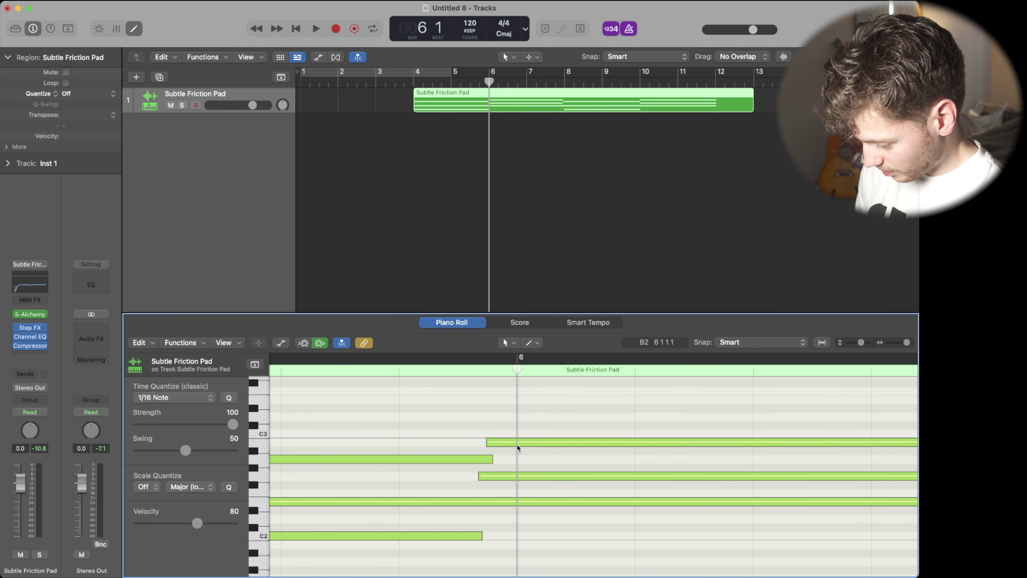
{"action": "key", "text": "super+Left"}
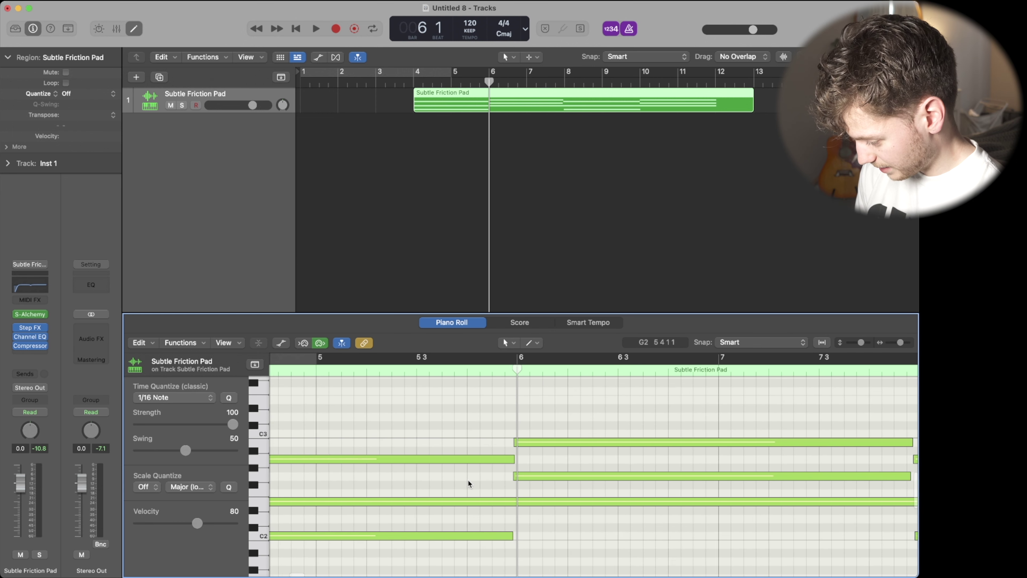
{"action": "key", "text": "super+Left"}
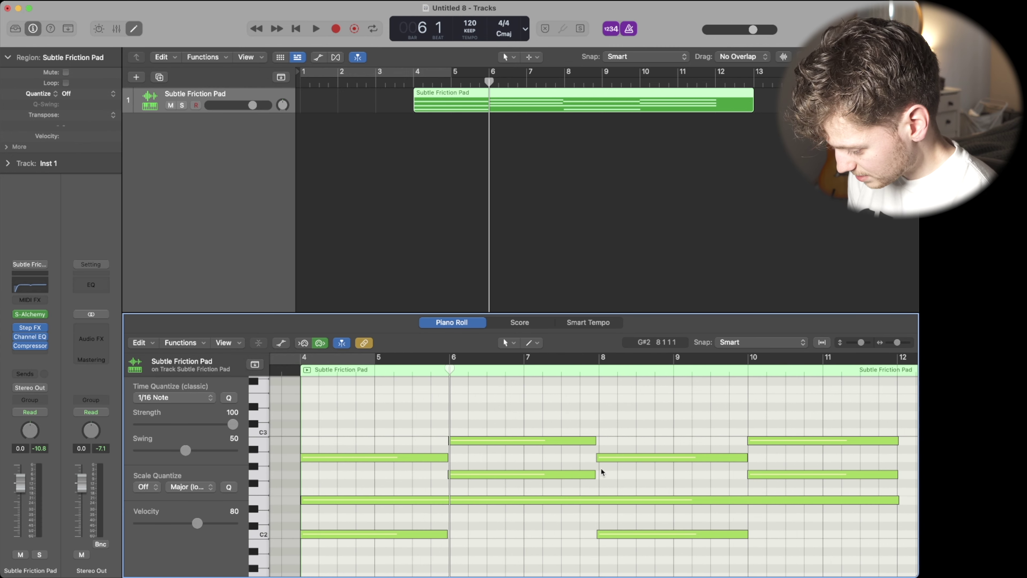
Adjust the starts of the bar 8 notes, including C2, and reselect the region.
{"action": "left_click_drag", "start_coordinate": [598, 458], "coordinate": [601, 459]}
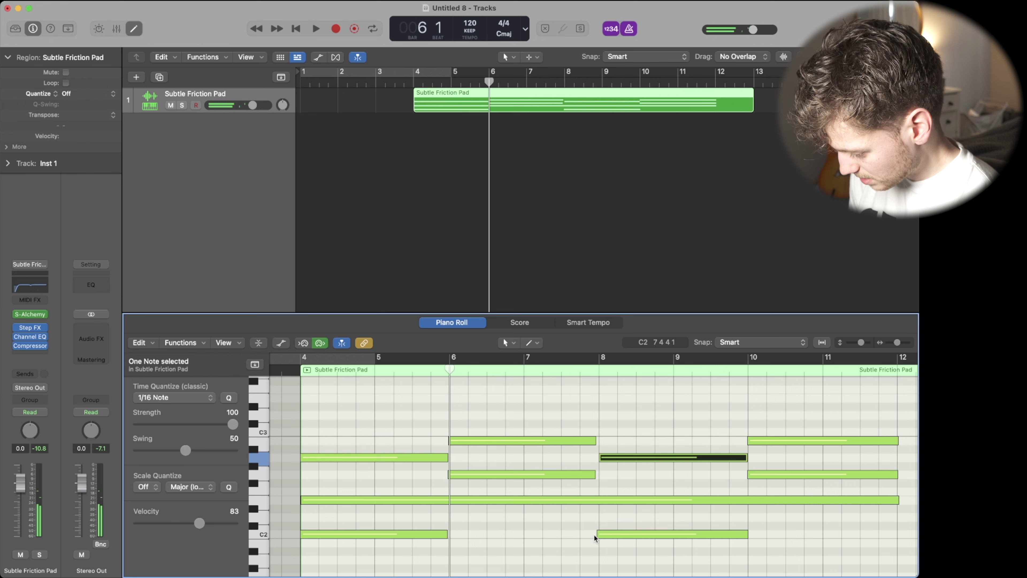
{"action": "left_click_drag", "start_coordinate": [595, 535], "coordinate": [598, 535]}
{"action": "left_click", "coordinate": [435, 224]}
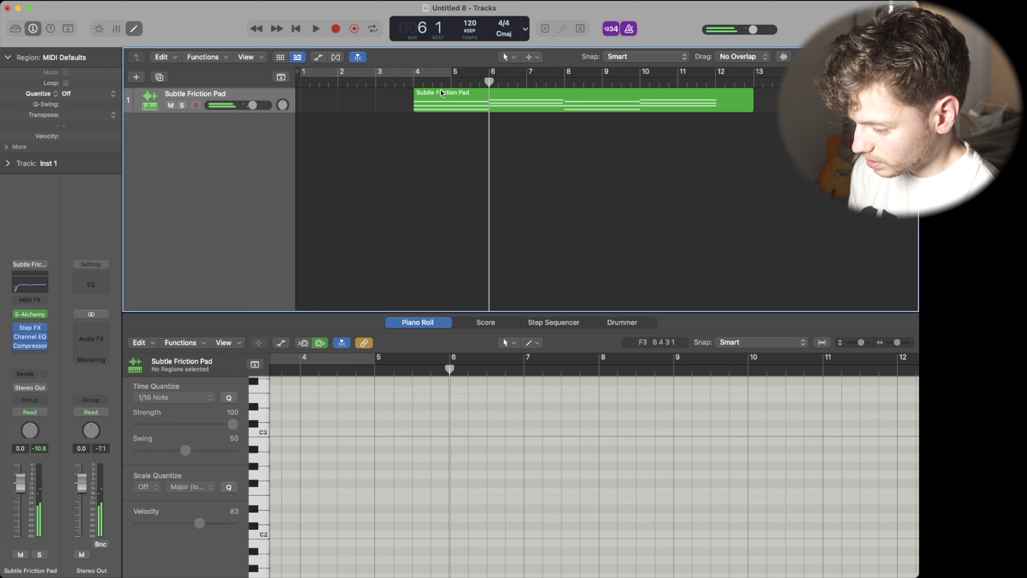
{"action": "left_click", "coordinate": [441, 93]}
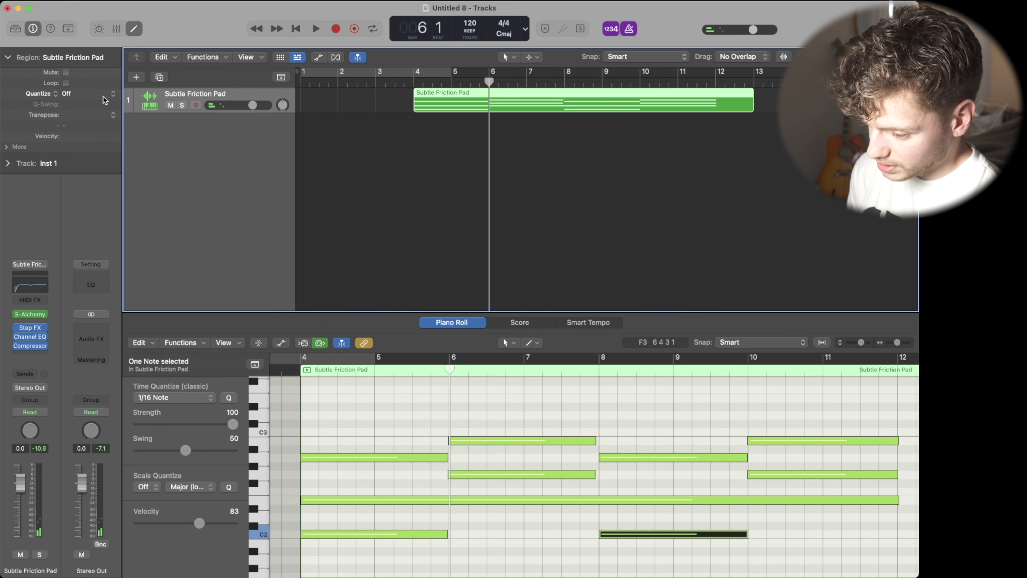
Set the pad region's Inspector Quantize to 1/4 Note.
{"action": "left_click", "coordinate": [32, 30]}
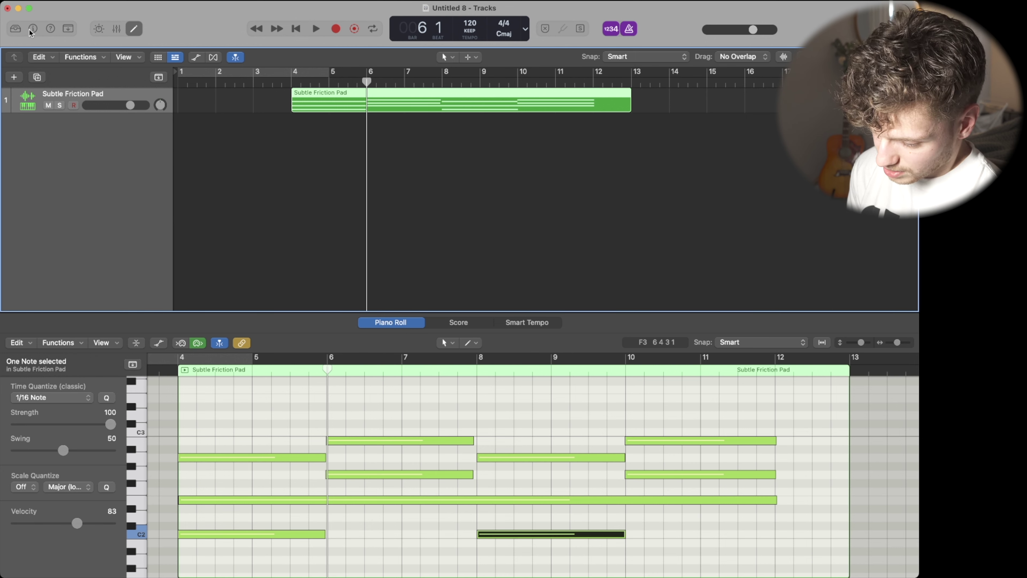
{"action": "left_click", "coordinate": [32, 29]}
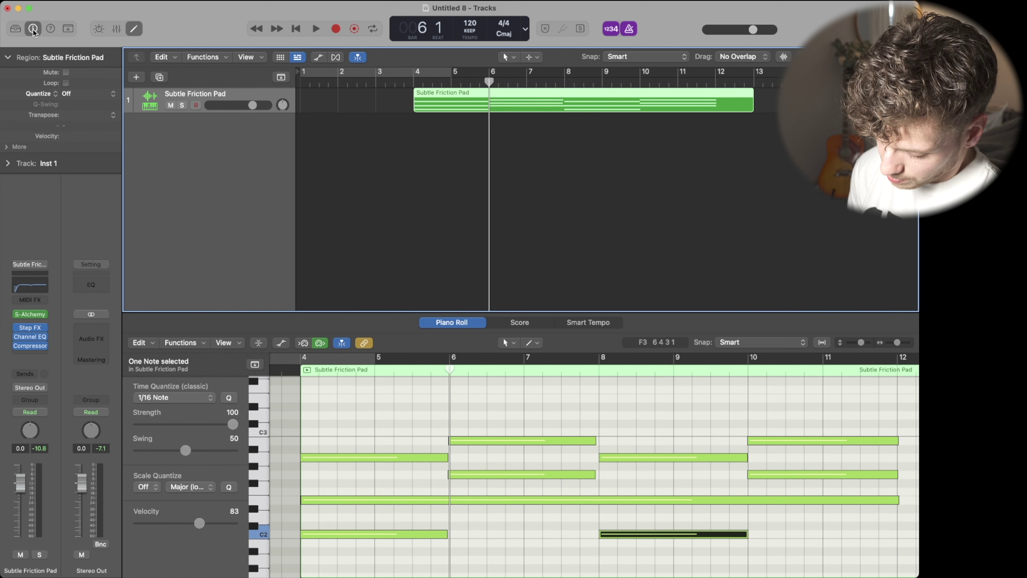
{"action": "left_click", "coordinate": [114, 97]}
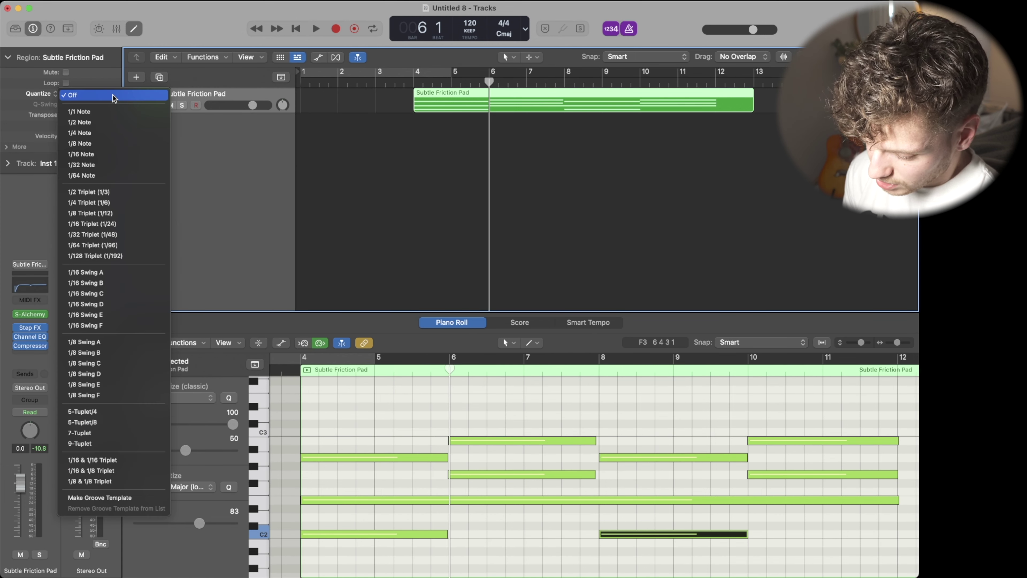
{"action": "left_click", "coordinate": [108, 135]}
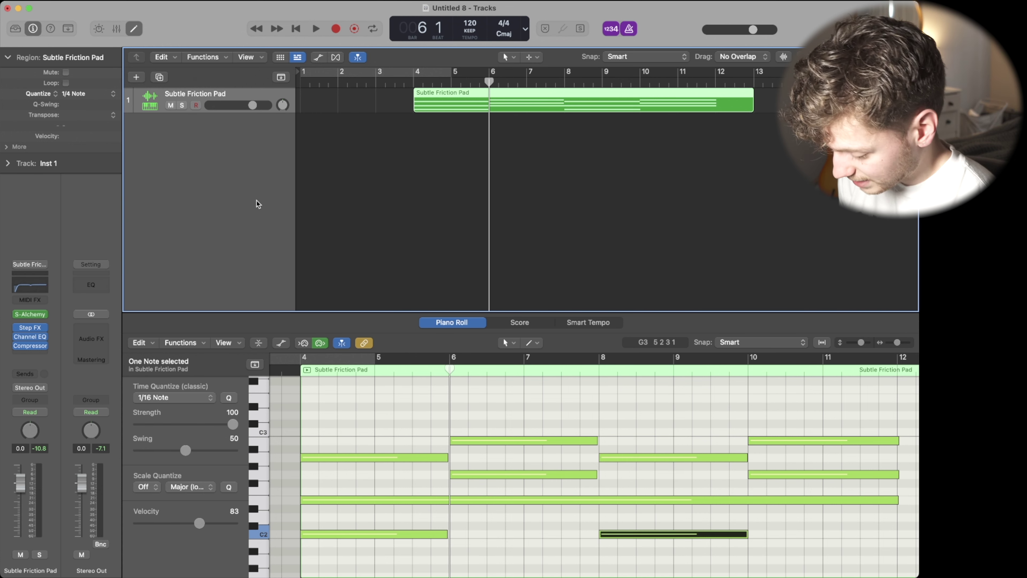
{"action": "left_click", "coordinate": [295, 369]}
Cycle playback over the pad region and shorten it to end at bar 12.
{"action": "scroll", "coordinate": [566, 470], "scroll_direction": "right", "scroll_amount": 3}
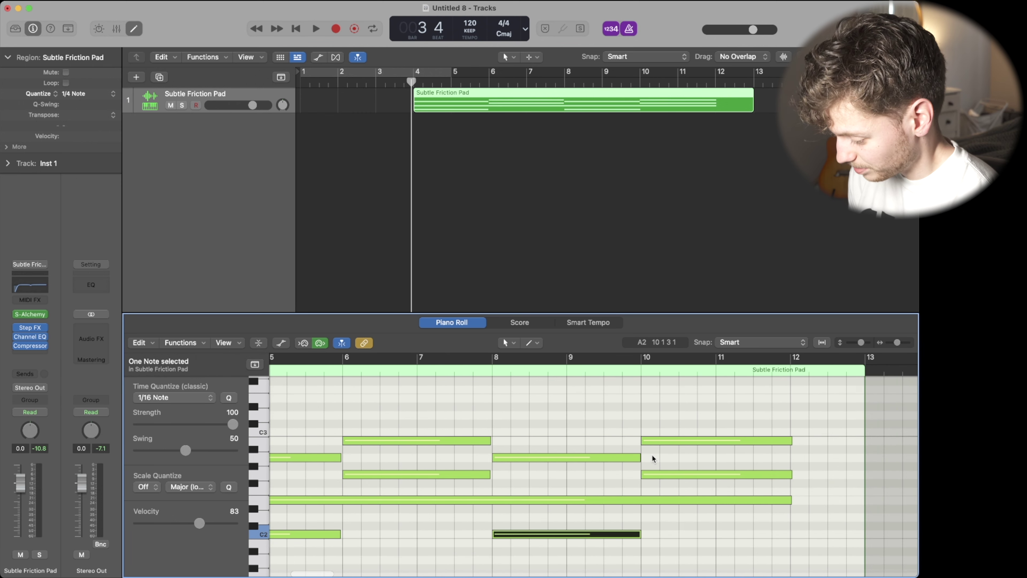
{"action": "left_click", "coordinate": [445, 195]}
{"action": "scroll", "coordinate": [445, 196], "scroll_direction": "down", "scroll_amount": 5}
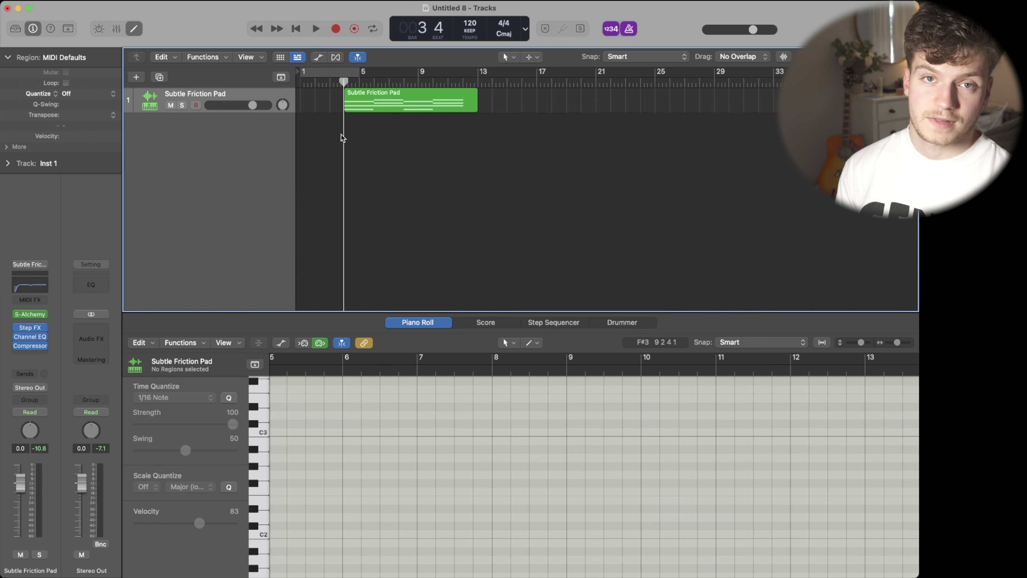
{"action": "key", "text": "space"}
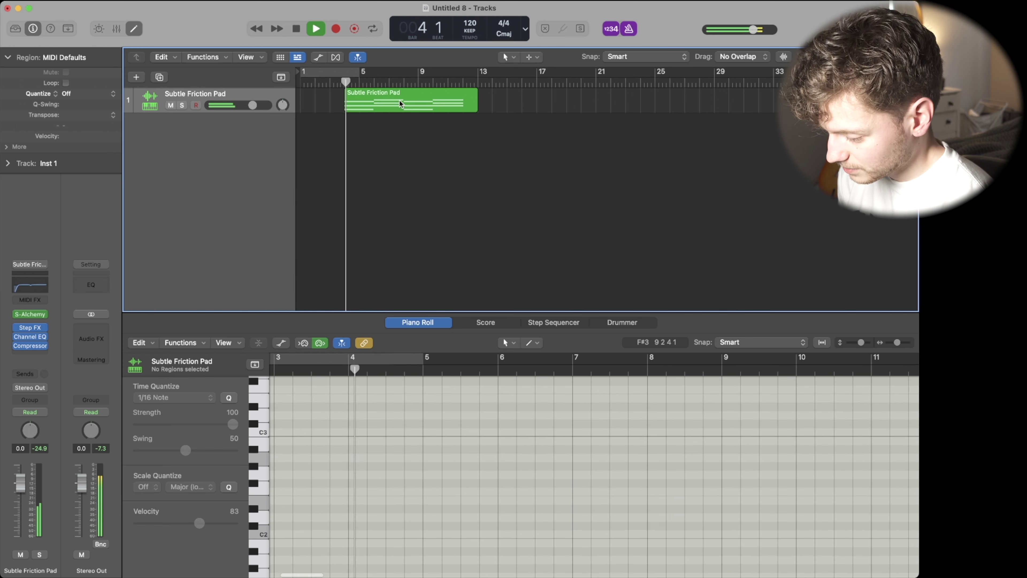
{"action": "key", "text": "c"}
{"action": "left_click_drag", "start_coordinate": [338, 74], "coordinate": [464, 102]}
{"action": "left_click", "coordinate": [507, 115]}
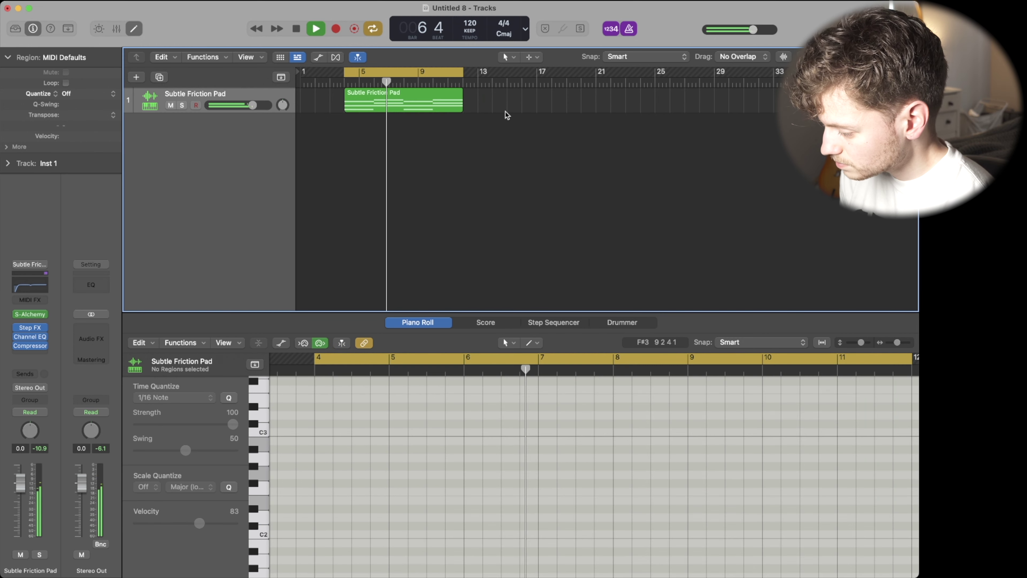
Toggle the metronome off and on, stop playback, and bring up Create New Track.
{"action": "left_click", "coordinate": [629, 30]}
{"action": "left_click", "coordinate": [629, 30]}
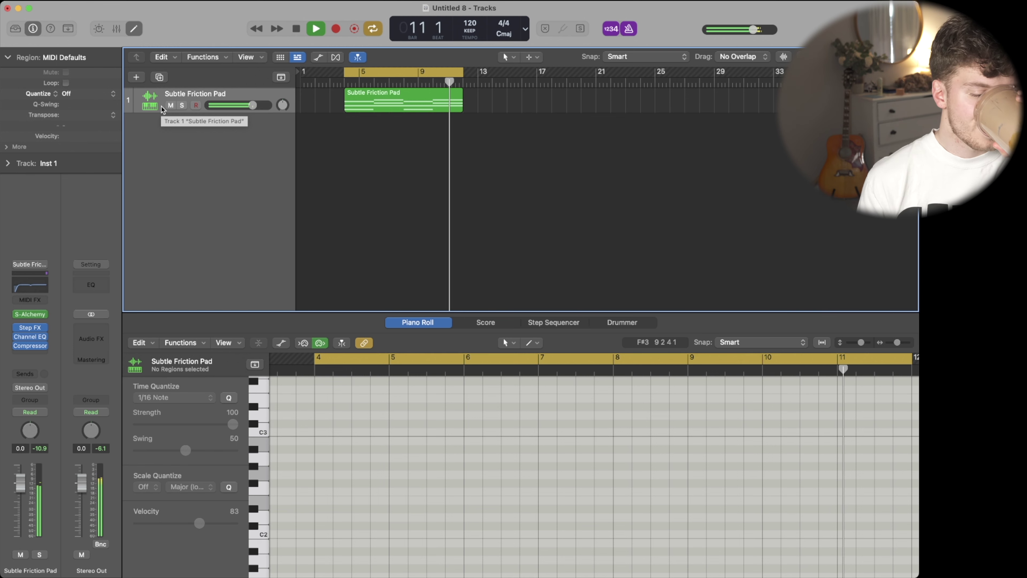
{"action": "key", "text": "space"}
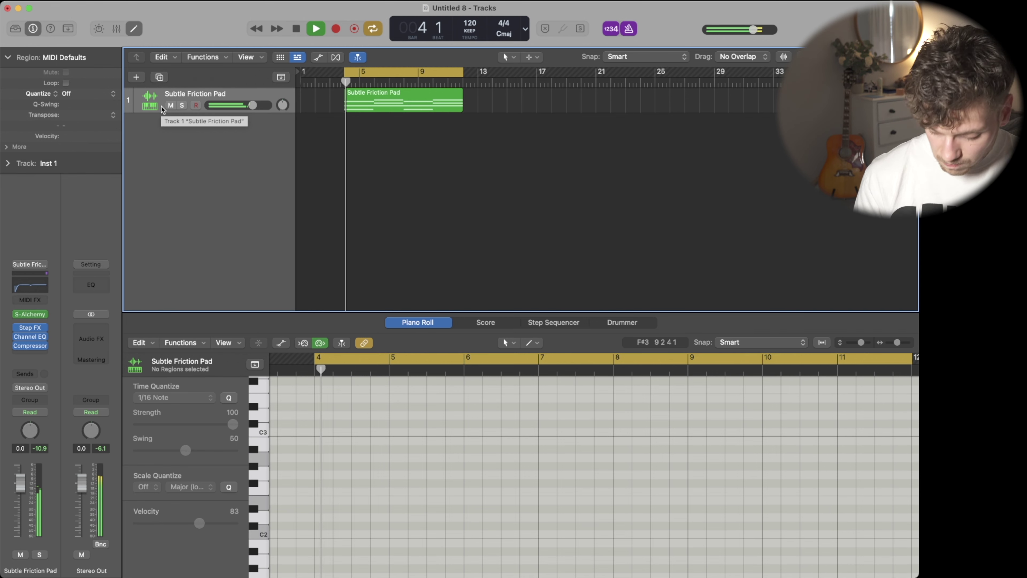
{"action": "key", "text": "alt+super+n"}
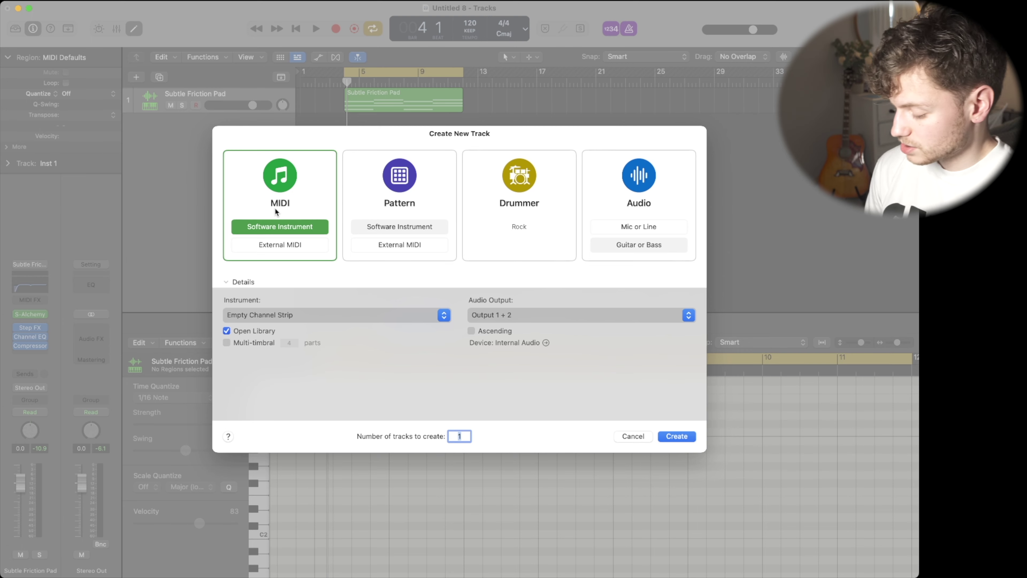
Create an empty software instrument track, Inst 2, with the sound Library open.
{"action": "key", "text": "Return"}
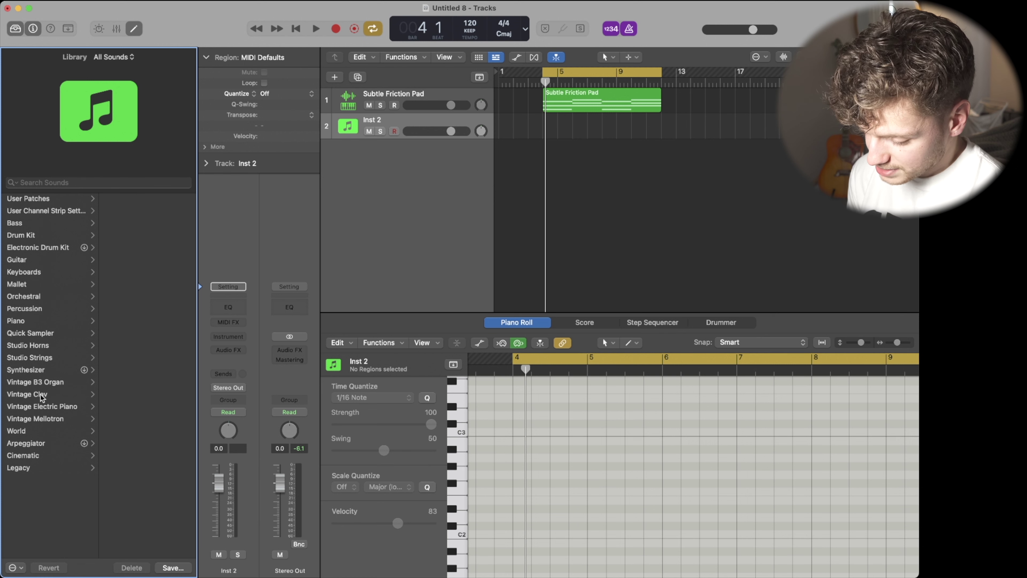
Browse the Library to World › Stringed, load Chinese Ruan Moon Guitar, and show Musical Typing.
{"action": "left_click", "coordinate": [41, 382]}
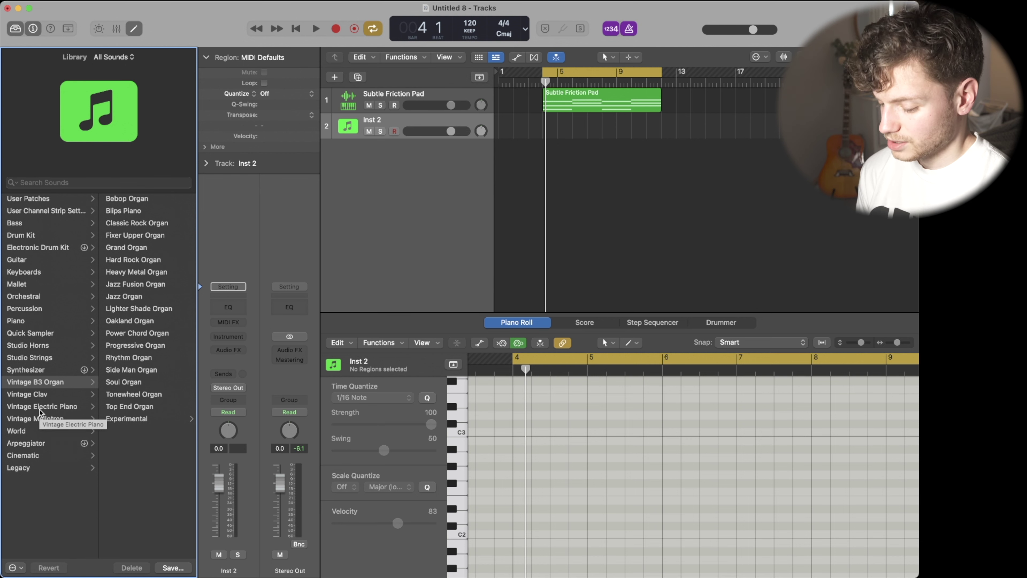
{"action": "left_click", "coordinate": [35, 419]}
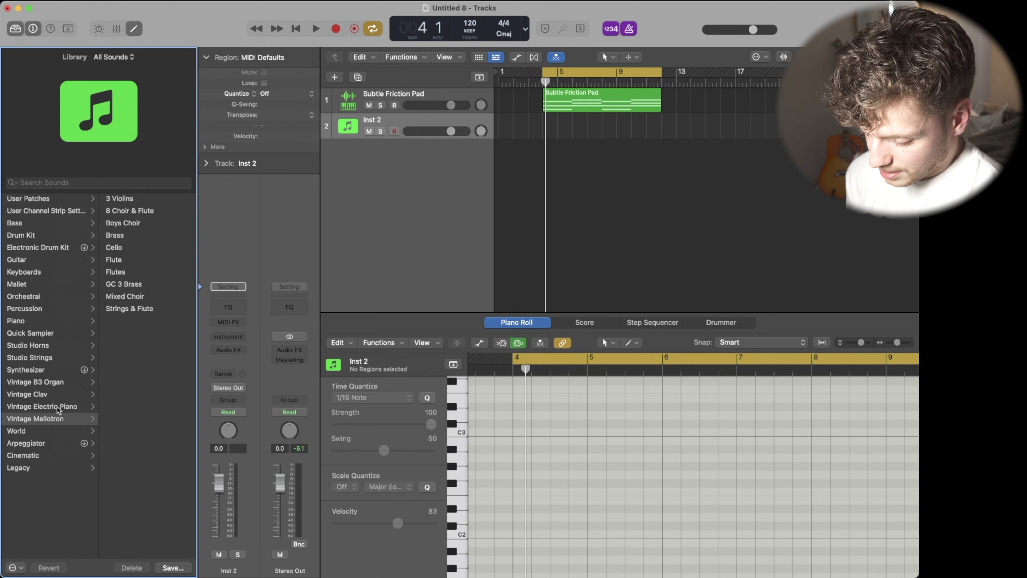
{"action": "left_click", "coordinate": [34, 429]}
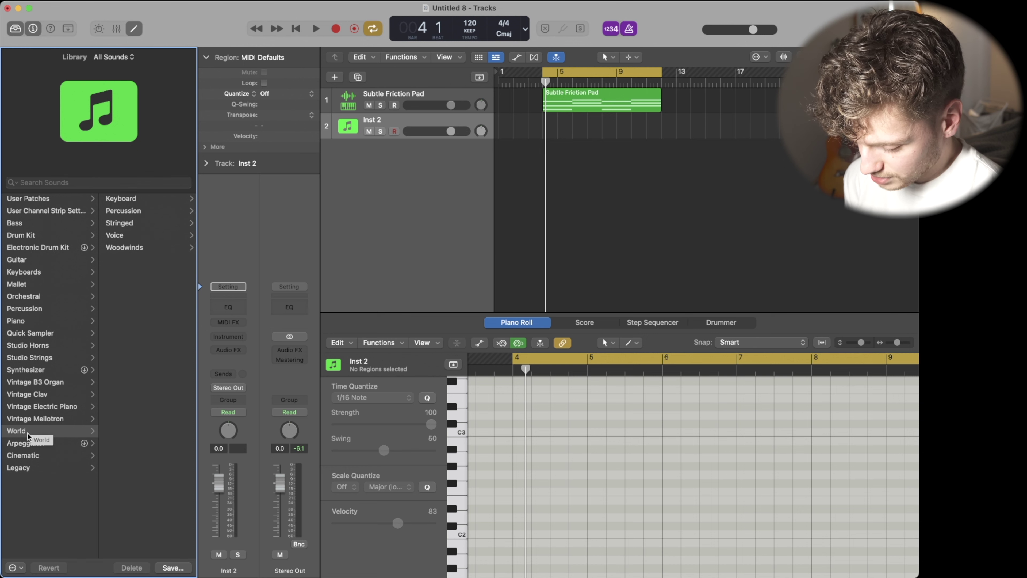
{"action": "left_click", "coordinate": [128, 227]}
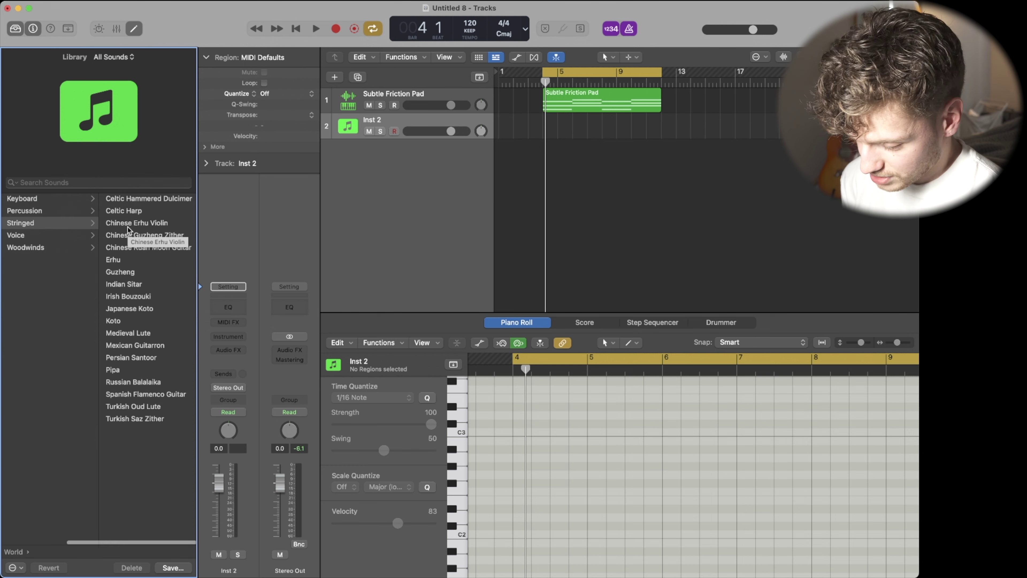
{"action": "left_click", "coordinate": [116, 249]}
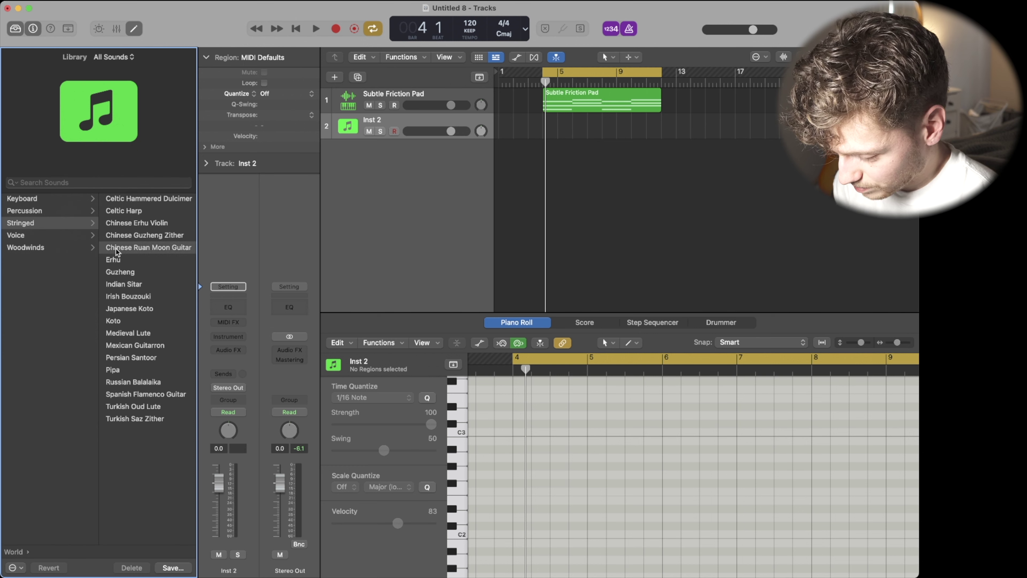
{"action": "key", "text": "super+k"}
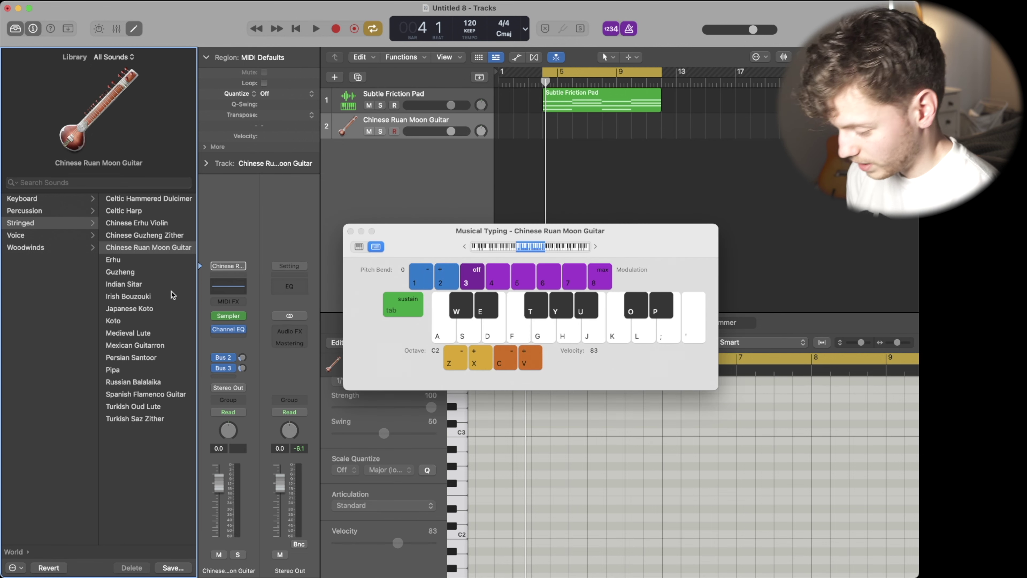
Switch track 2 to the Erhu patch, test a few notes, and set its volume near -15.8 dB.
{"action": "key", "text": "e"}
{"action": "key", "text": "e"}
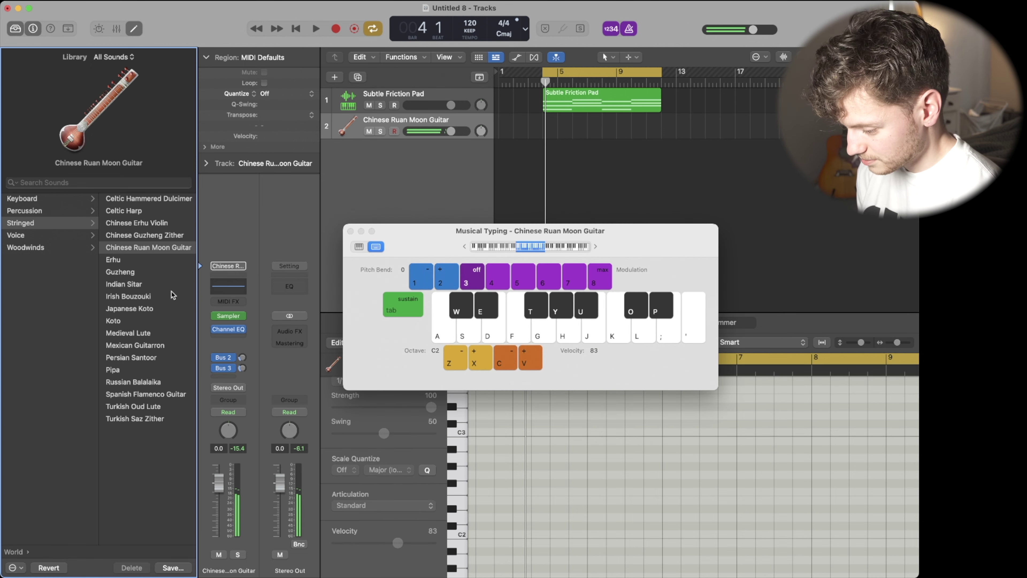
{"action": "left_click", "coordinate": [121, 261]}
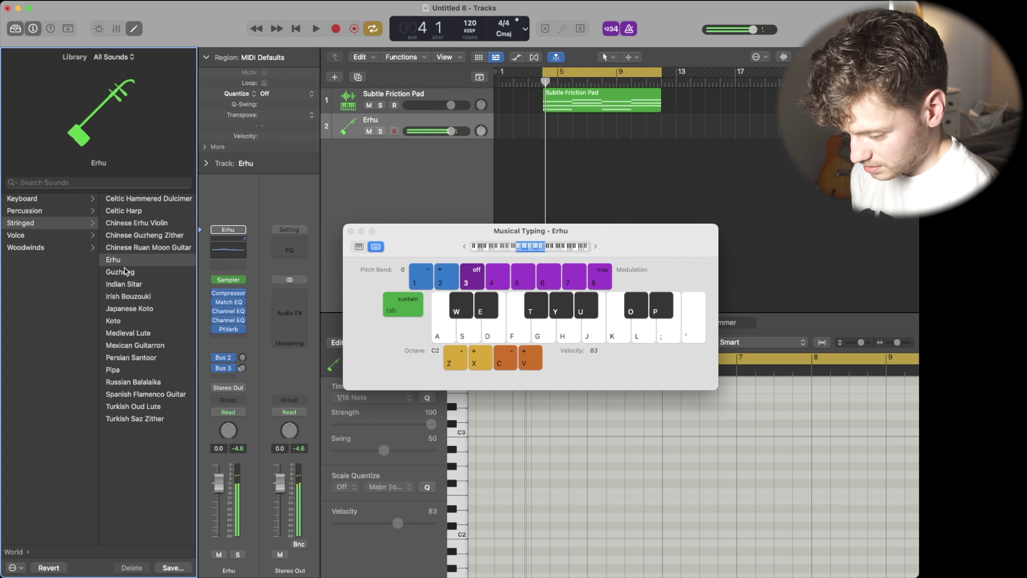
{"action": "key", "text": "e"}
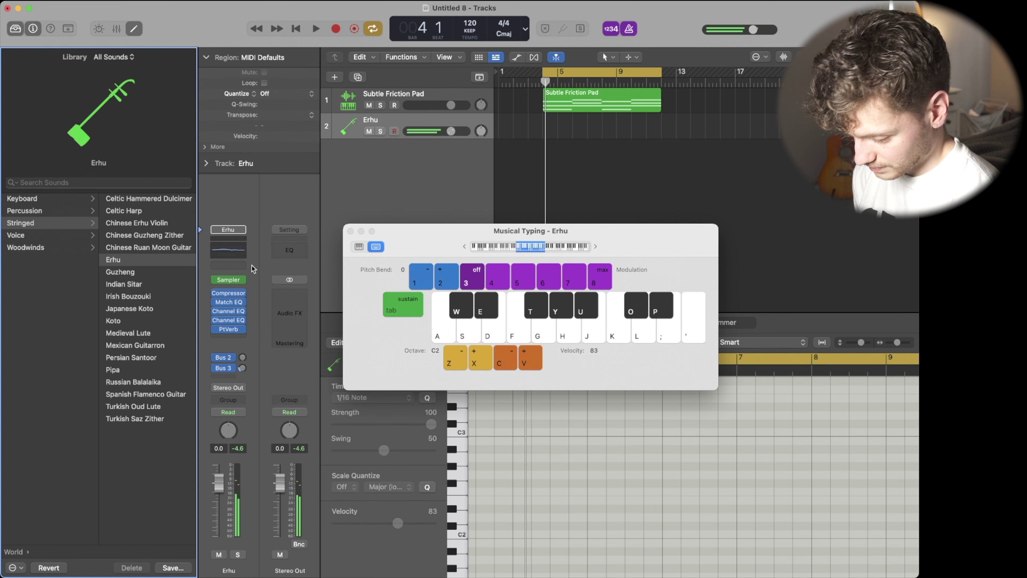
{"action": "key", "text": "d"}
{"action": "mouse_move", "coordinate": [452, 135]}
{"action": "left_mouse_down"}
{"action": "mouse_move", "coordinate": [401, 135]}
{"action": "mouse_move", "coordinate": [439, 131]}
{"action": "left_mouse_up"}
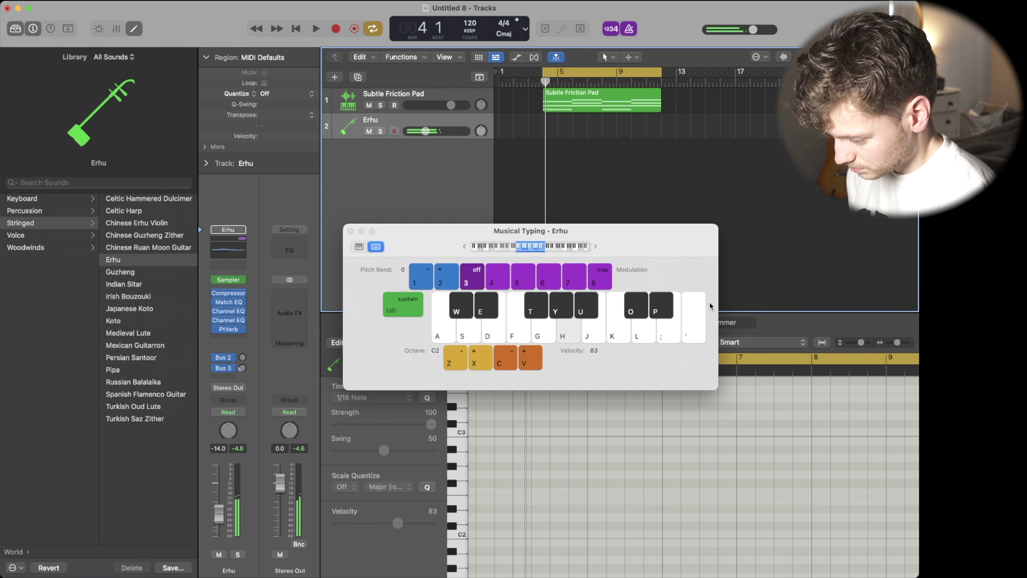
{"action": "left_click_drag", "start_coordinate": [640, 240], "coordinate": [650, 241]}
{"action": "key", "text": "space"}
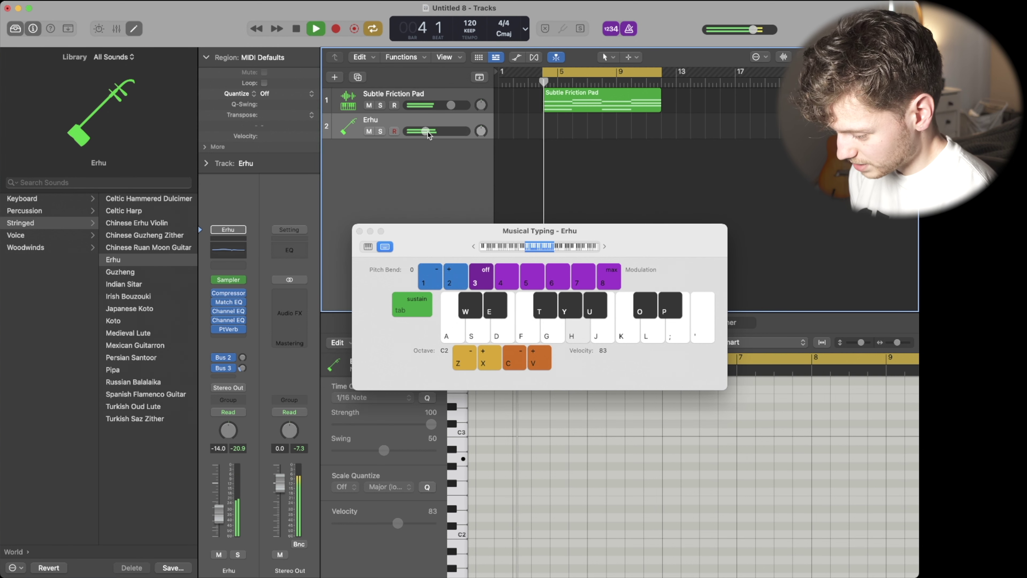
{"action": "left_click_drag", "start_coordinate": [425, 131], "coordinate": [425, 132]}
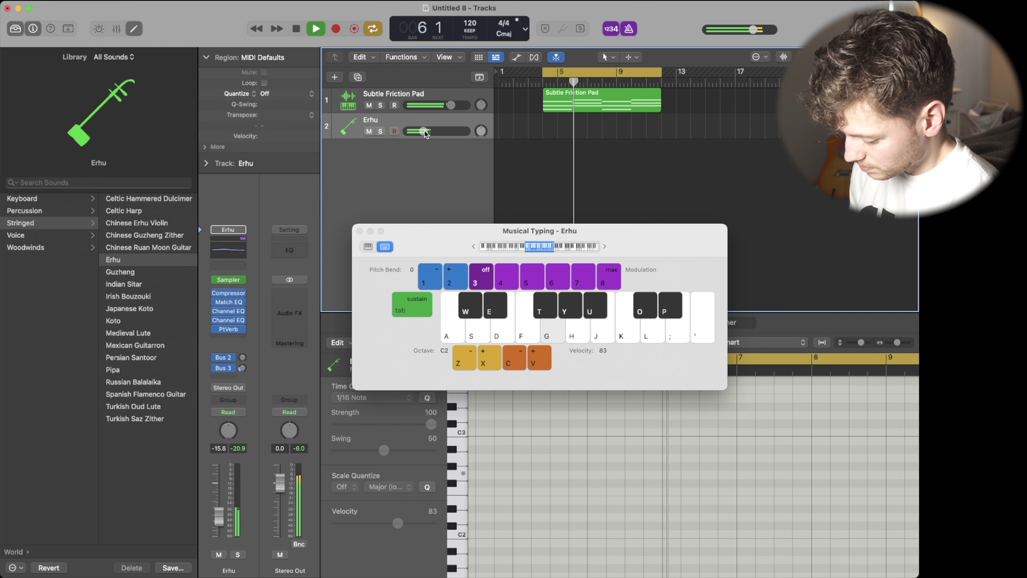
Play an Erhu phrase over the looping pad and raise the Erhu volume to -14.2 dB.
{"action": "key", "text": "j"}
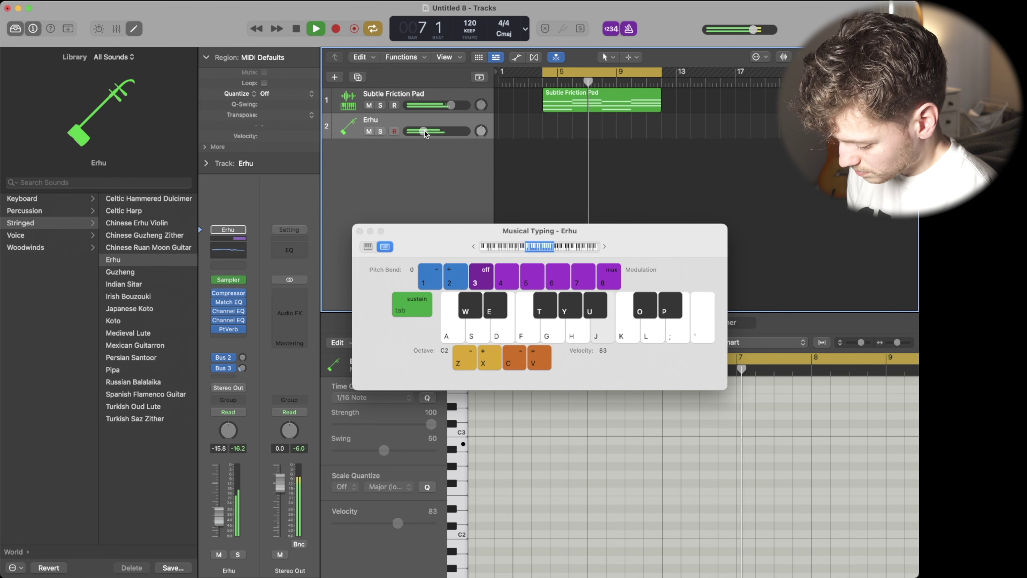
{"action": "key", "text": "e"}
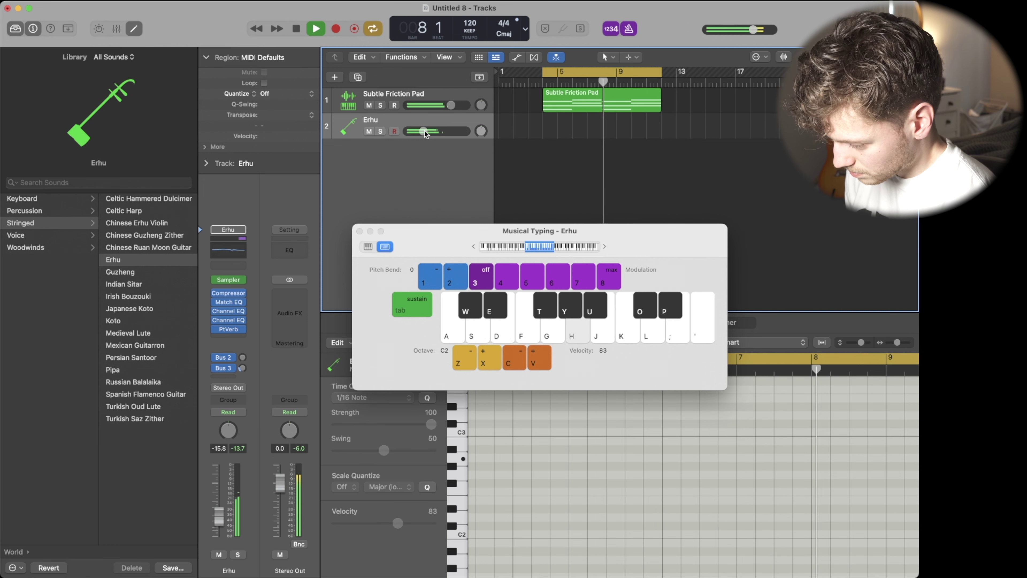
{"action": "key", "text": "h"}
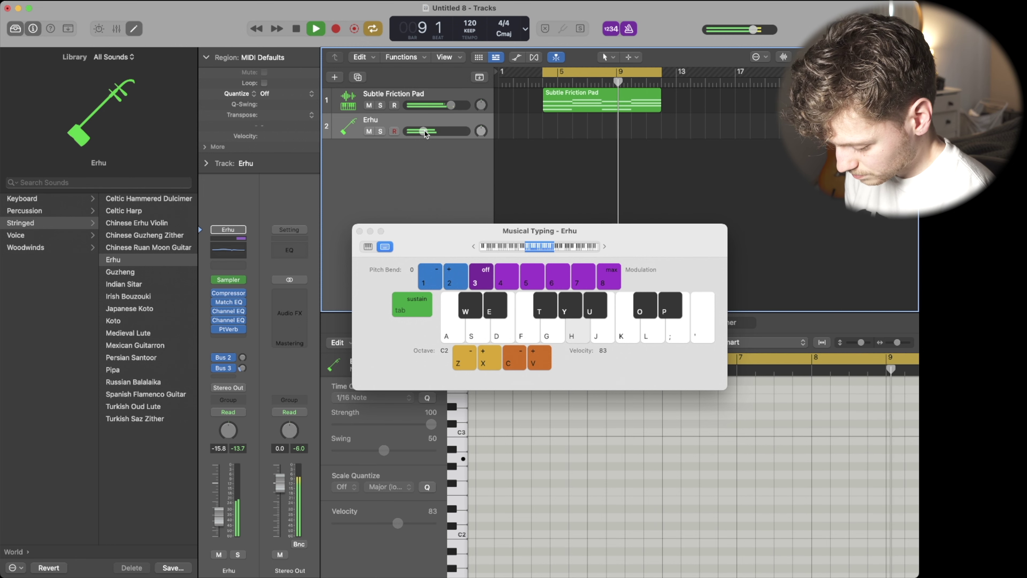
{"action": "key", "text": "semicolon"}
{"action": "key", "text": "k"}
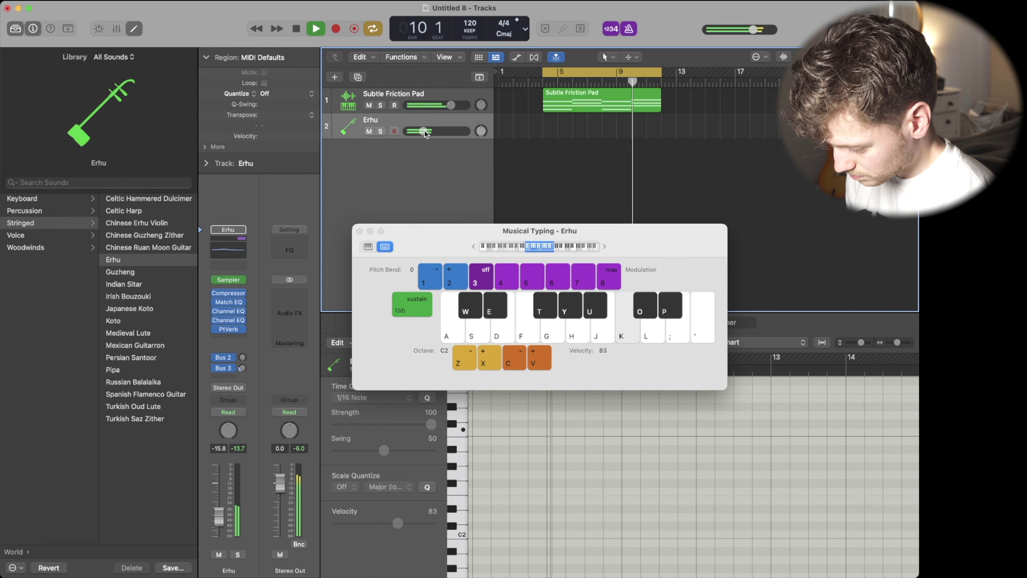
{"action": "key", "text": "j"}
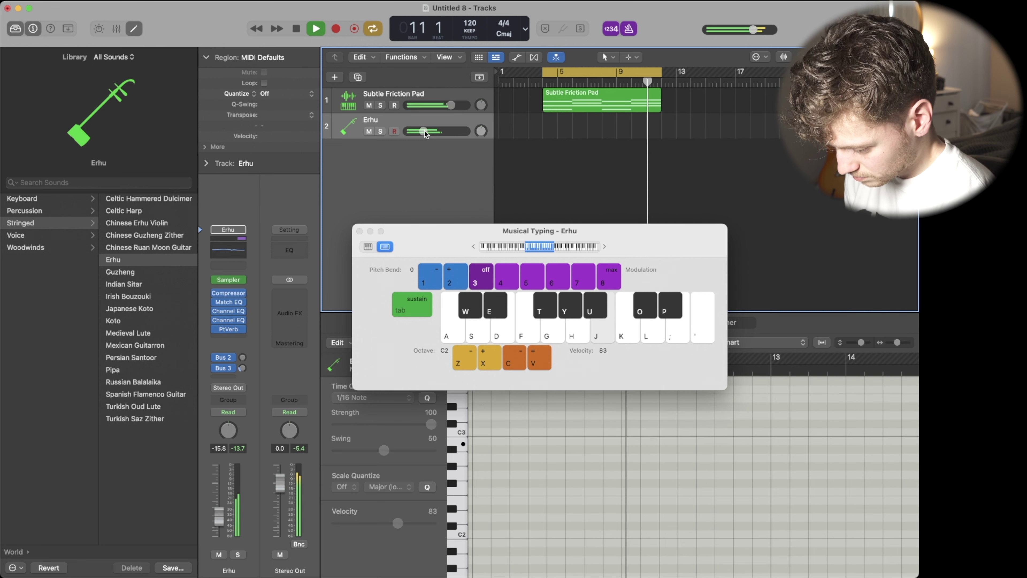
{"action": "key", "text": "d"}
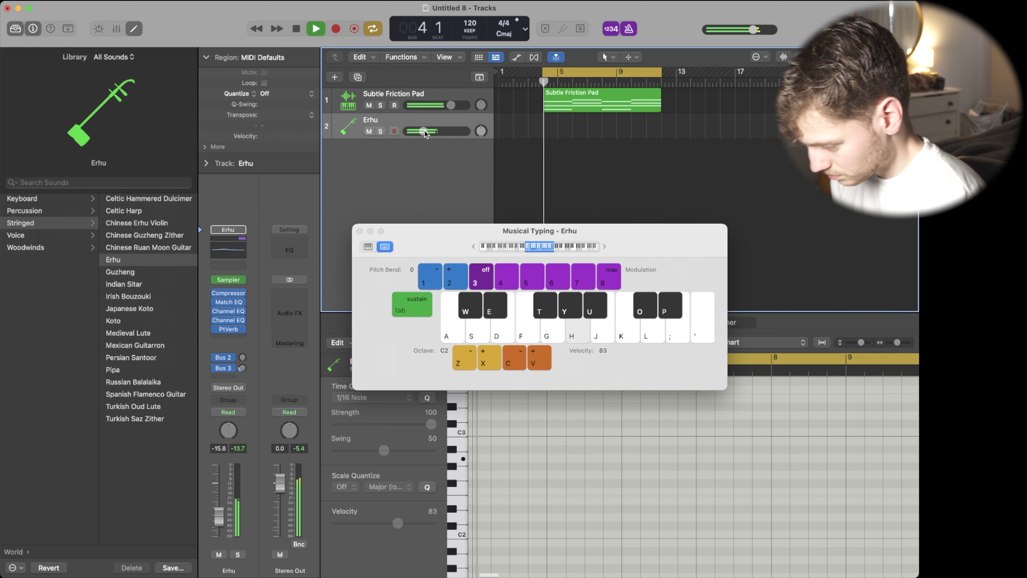
{"action": "left_click_drag", "start_coordinate": [424, 133], "coordinate": [430, 135]}
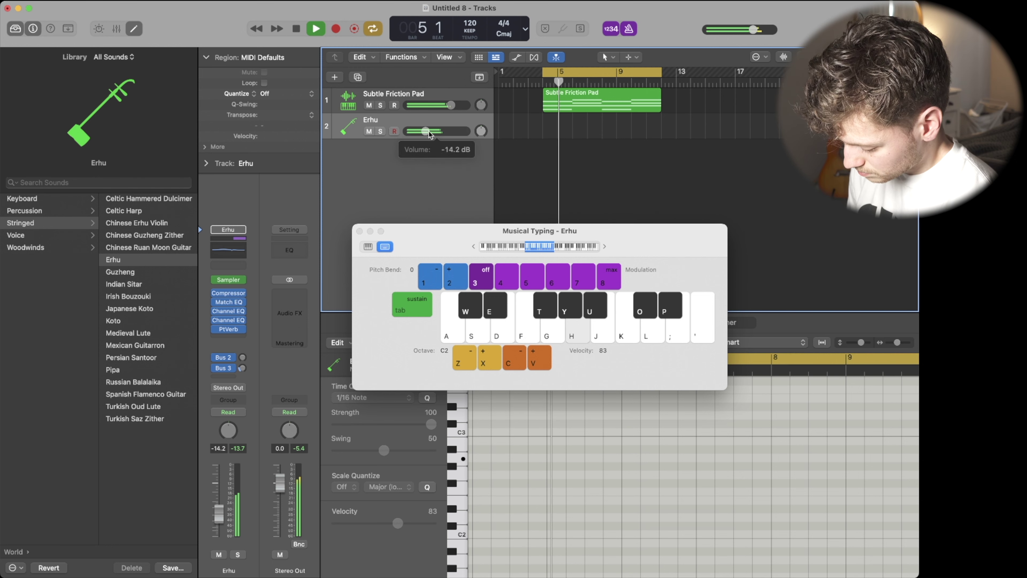
Shift Musical Typing up an octave and play an Erhu melody in the higher range.
{"action": "key", "text": "semicolon"}
{"action": "key", "text": "x"}
{"action": "key", "text": "k"}
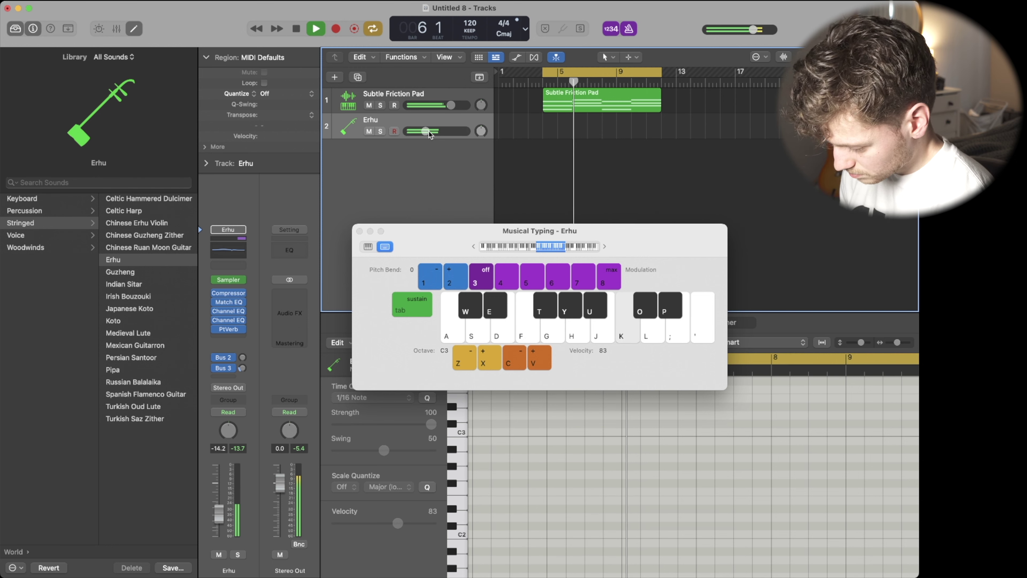
{"action": "key", "text": "j"}
{"action": "key", "text": "g"}
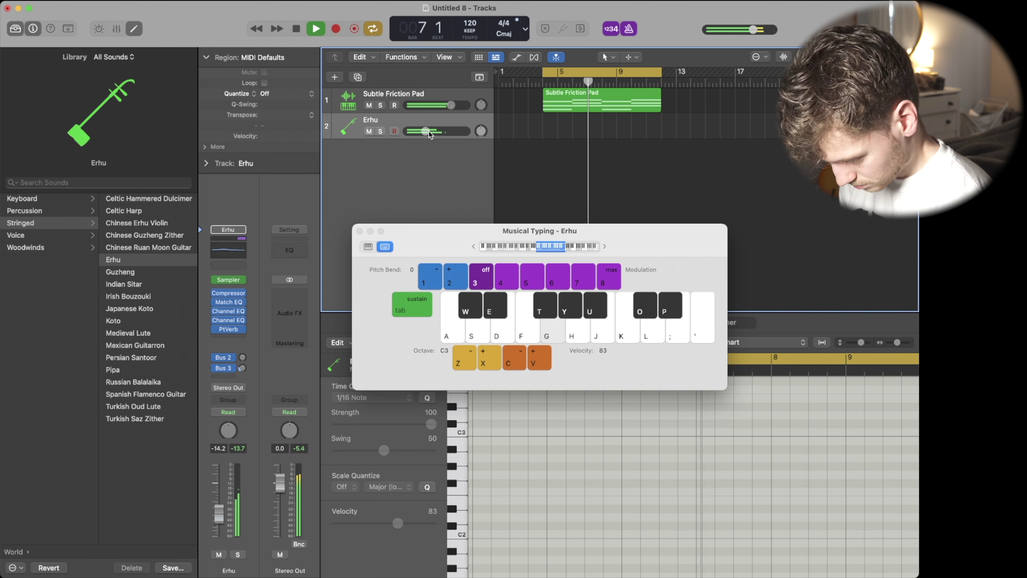
{"action": "key", "text": "f"}
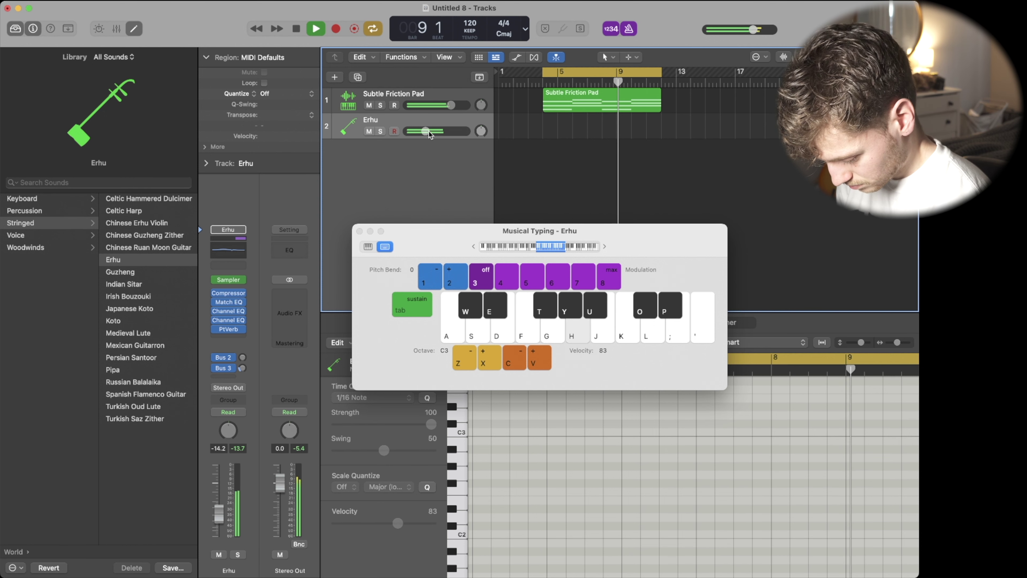
{"action": "key", "text": "e"}
{"action": "key", "text": "k"}
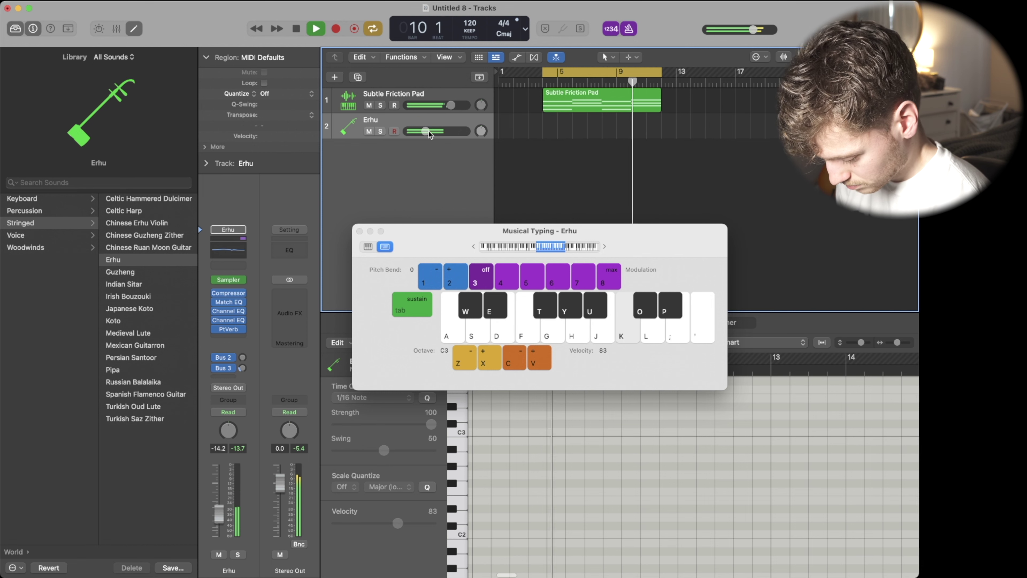
{"action": "key", "text": "j"}
{"action": "key", "text": "g"}
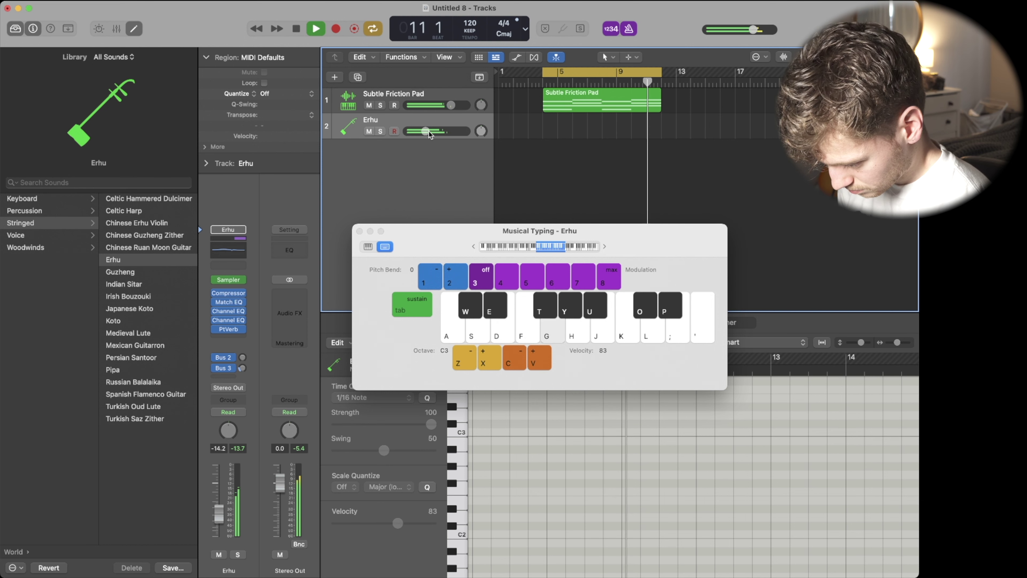
Audition Pipa, Balalaika, Flamenco Guitar, Oud, Saz and other Stringed patches, settling on Chinese Erhu Violin.
{"action": "key", "text": "space"}
{"action": "left_click", "coordinate": [135, 345]}
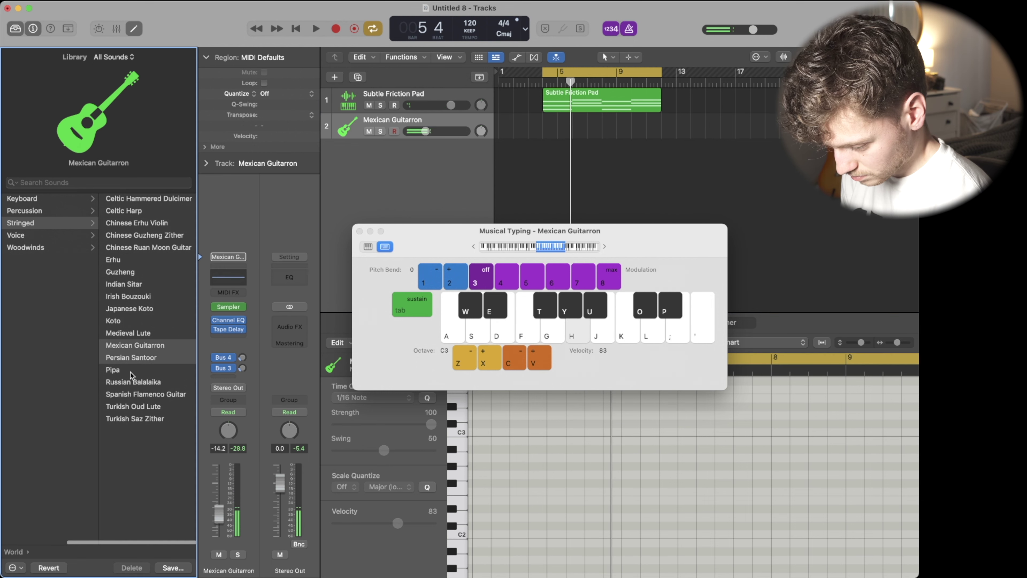
{"action": "left_click", "coordinate": [134, 358]}
{"action": "left_click", "coordinate": [132, 369]}
{"action": "left_click", "coordinate": [133, 381]}
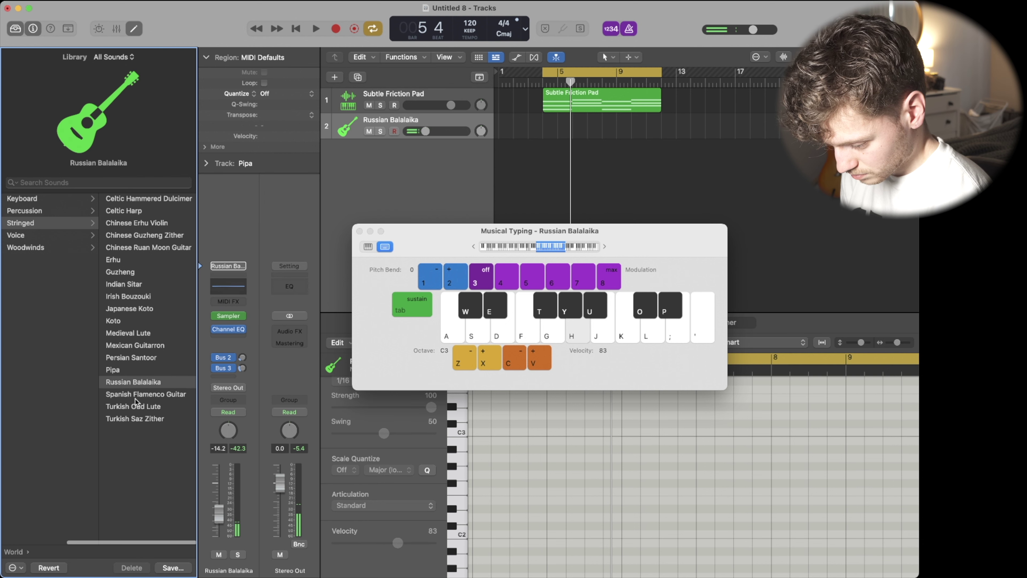
{"action": "left_click", "coordinate": [134, 394]}
{"action": "left_click", "coordinate": [132, 407]}
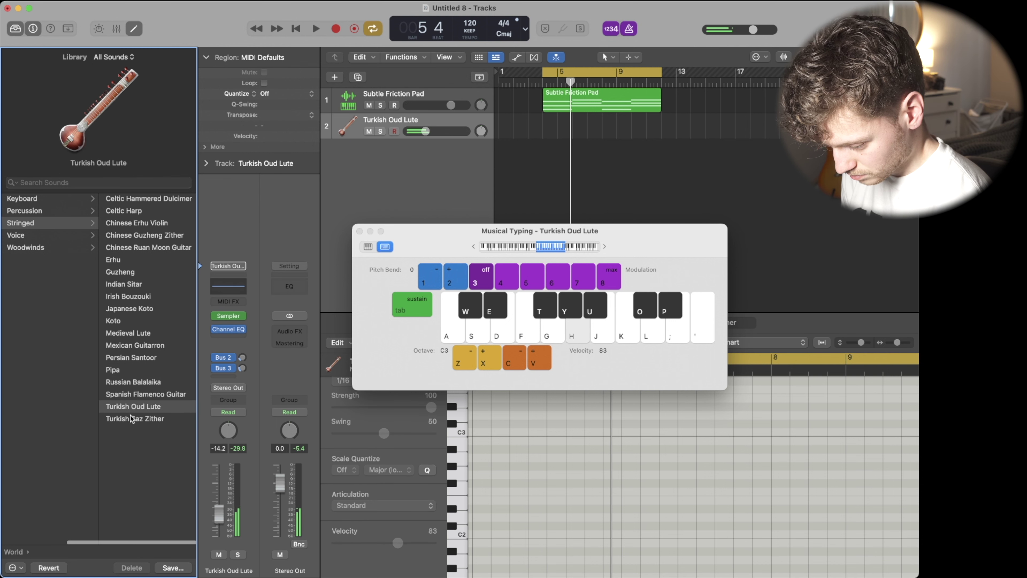
{"action": "left_click", "coordinate": [130, 420]}
{"action": "left_click", "coordinate": [129, 260]}
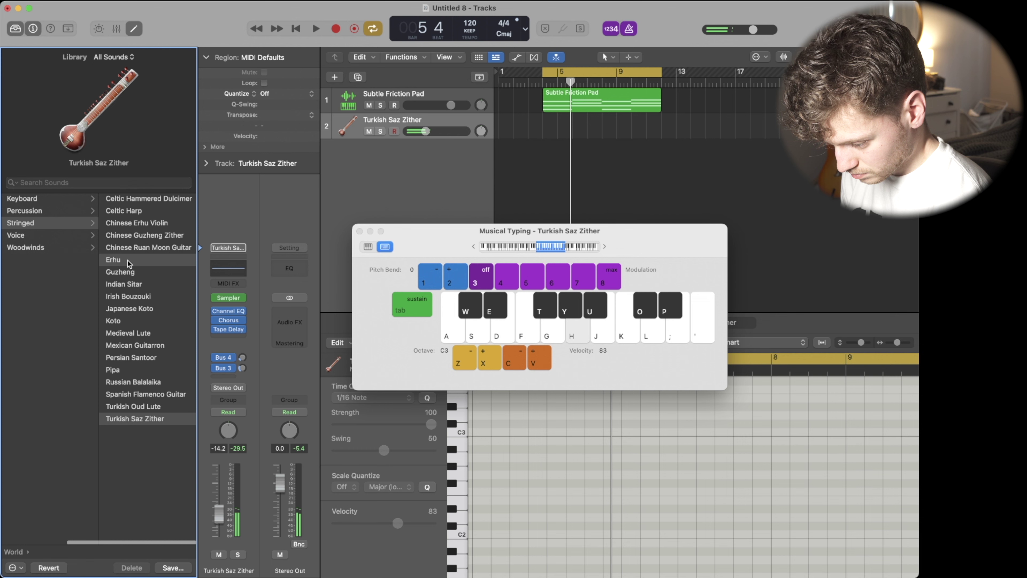
{"action": "left_click", "coordinate": [149, 248]}
{"action": "left_click", "coordinate": [140, 236]}
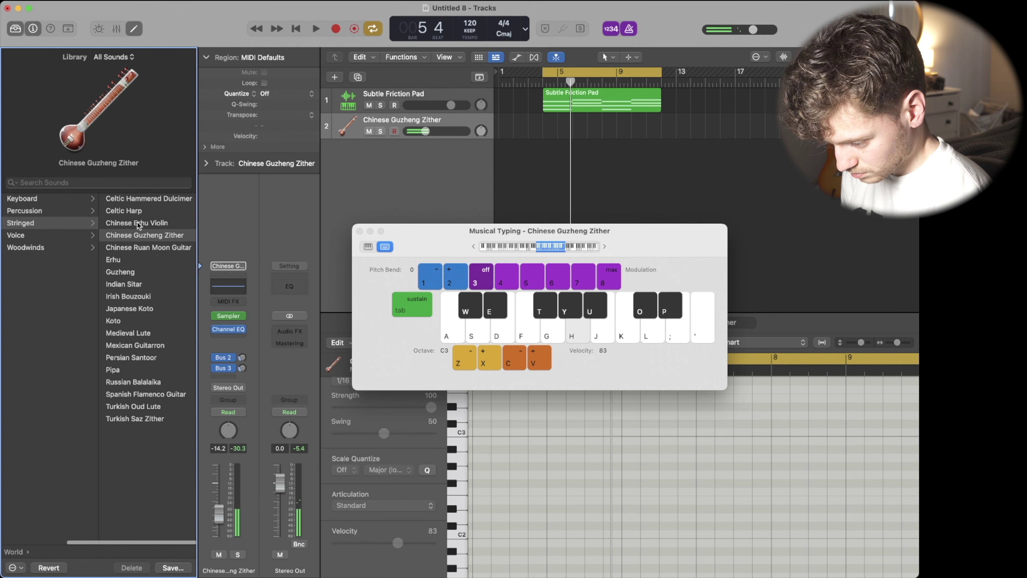
{"action": "left_click", "coordinate": [137, 223]}
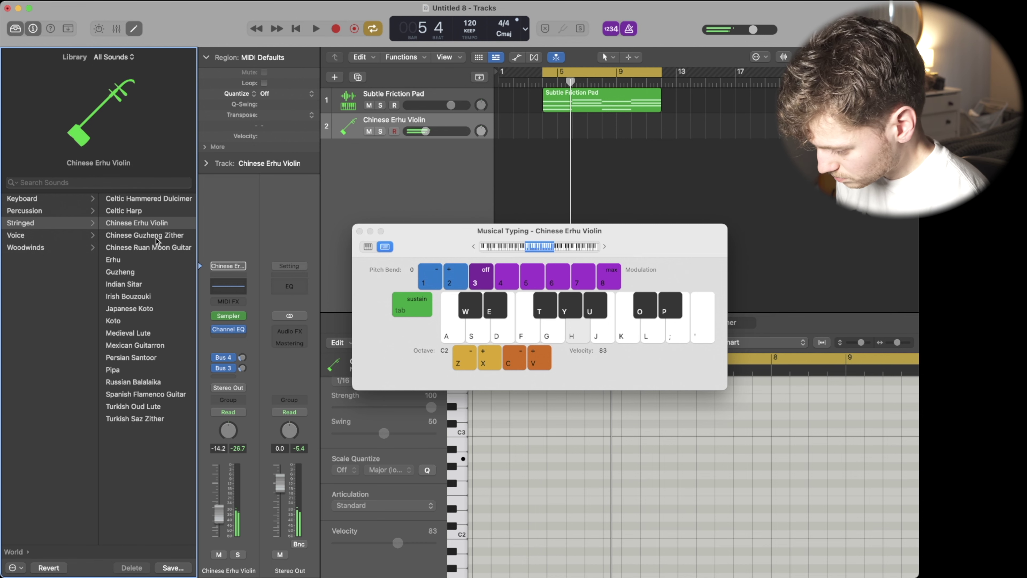
Play back the Chinese Erhu Violin with its volume raised to -9.2 dB, then start recording.
{"action": "key", "text": "space"}
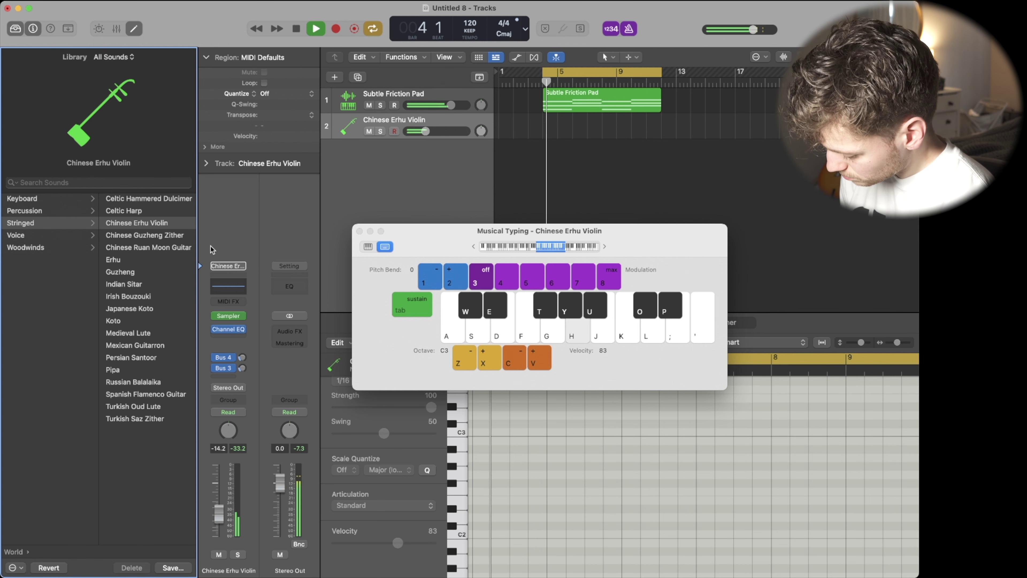
{"action": "left_click_drag", "start_coordinate": [425, 131], "coordinate": [449, 133]}
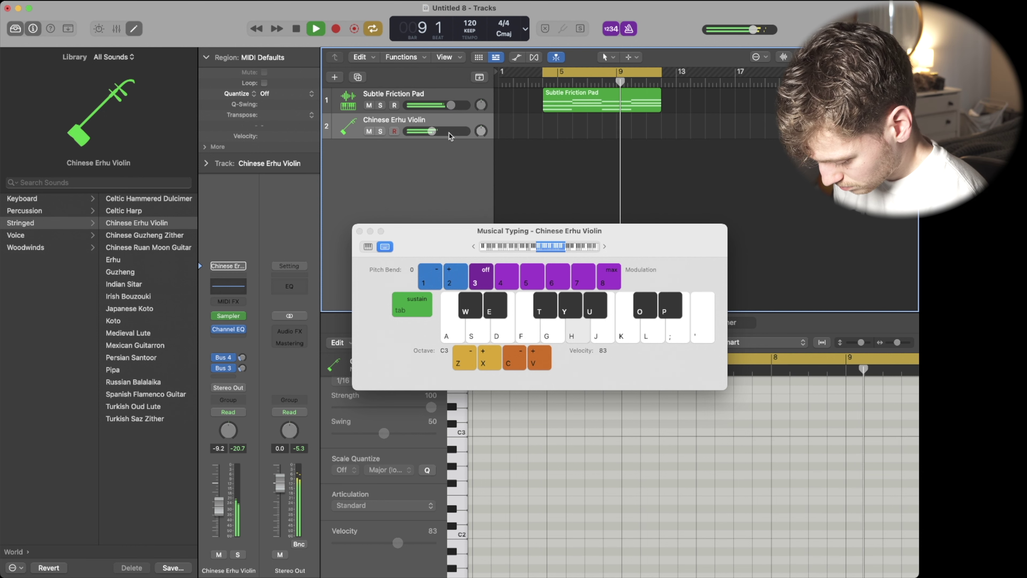
{"action": "key", "text": "e"}
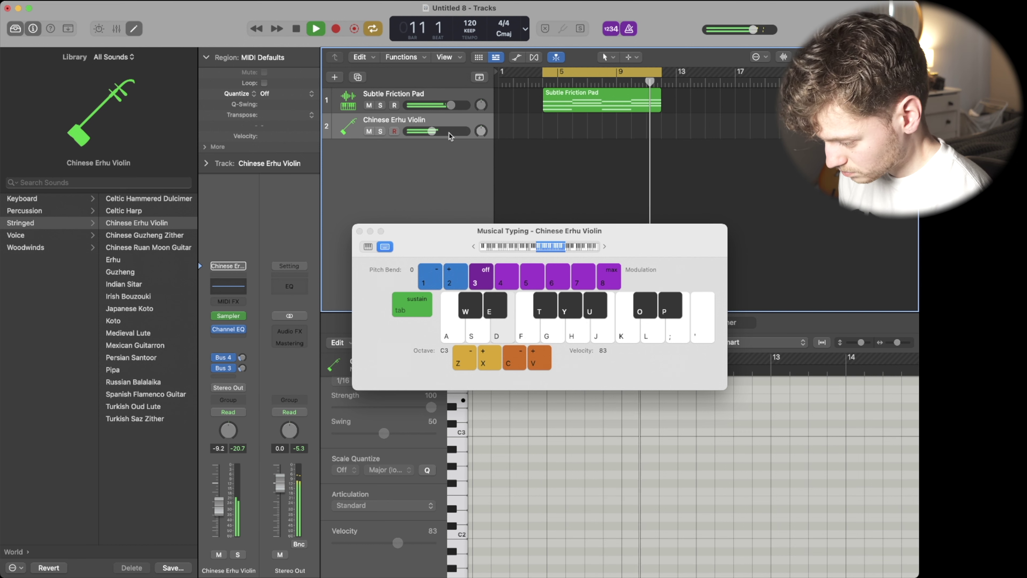
{"action": "key", "text": "space"}
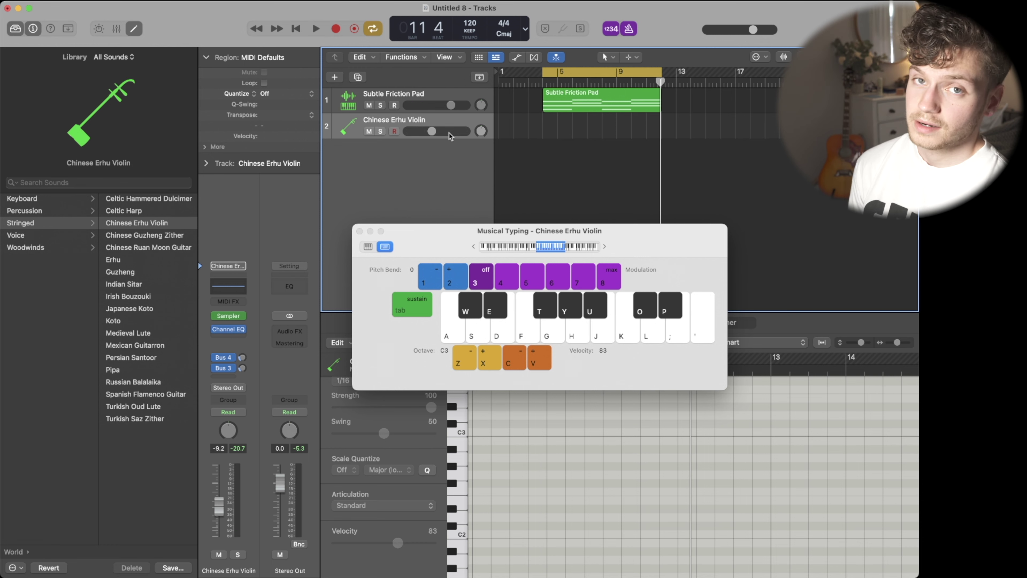
{"action": "key", "text": "r"}
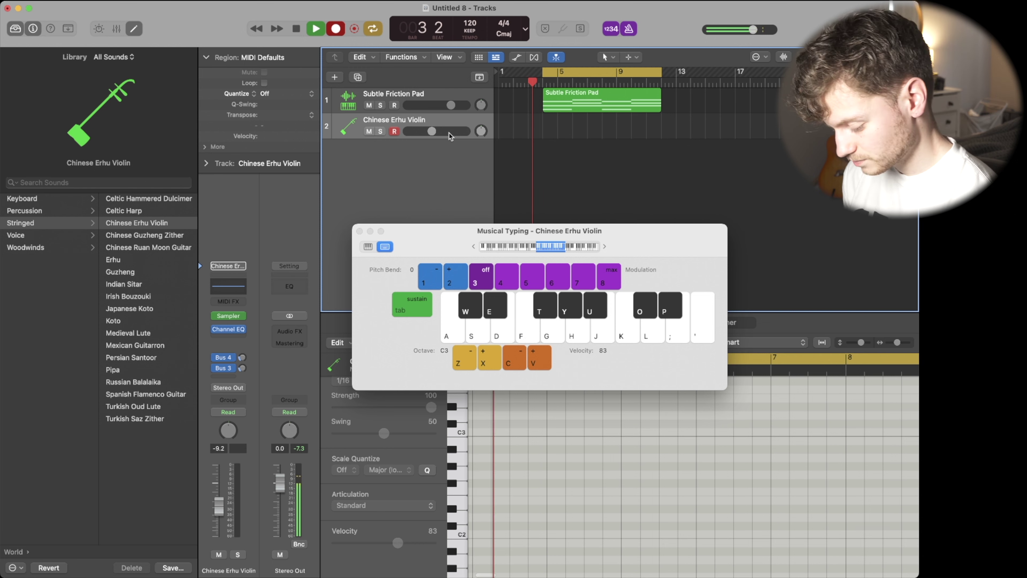
Record the Erhu melody notes A3, E4, G3, A3, G3 and E3 over the looped pad.
{"action": "key", "text": "h"}
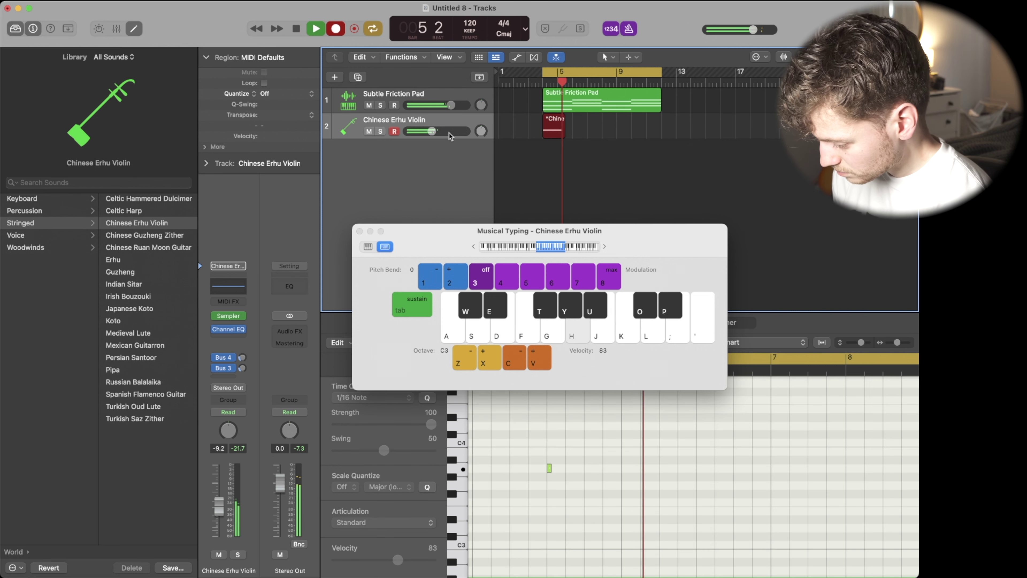
{"action": "key", "text": "semicolon"}
{"action": "key", "text": "g"}
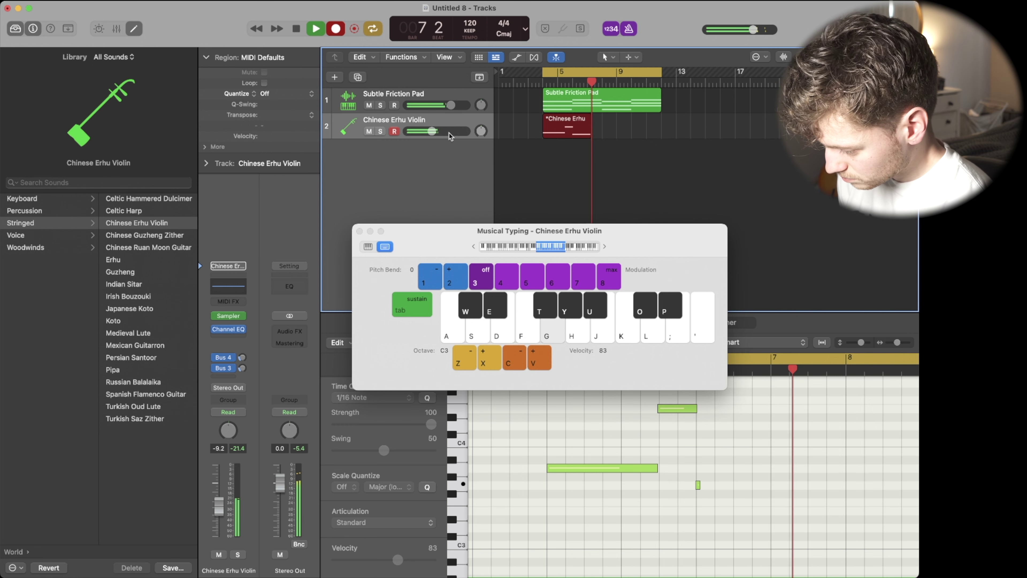
{"action": "key", "text": "h"}
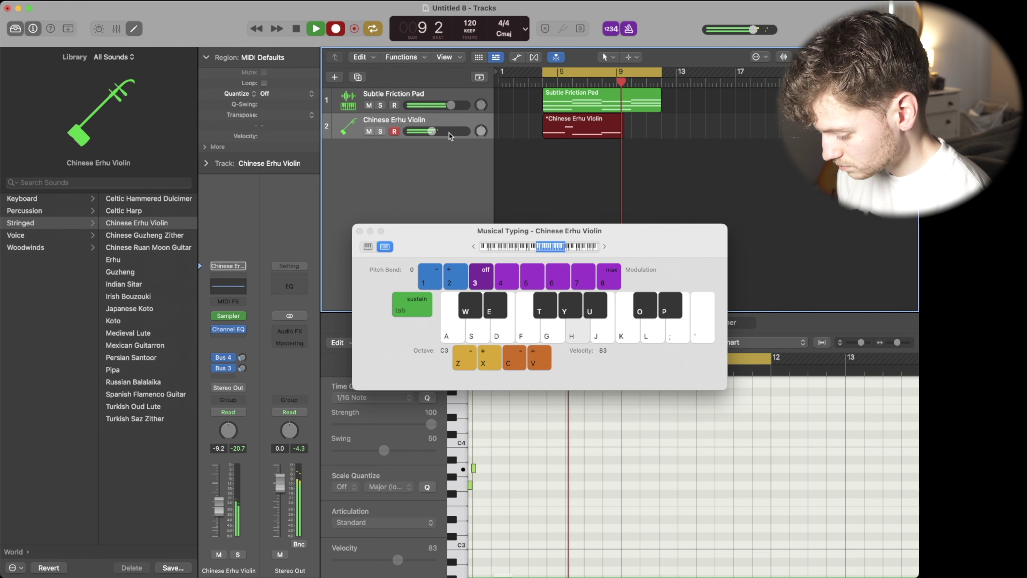
{"action": "key", "text": "g"}
{"action": "key", "text": "d"}
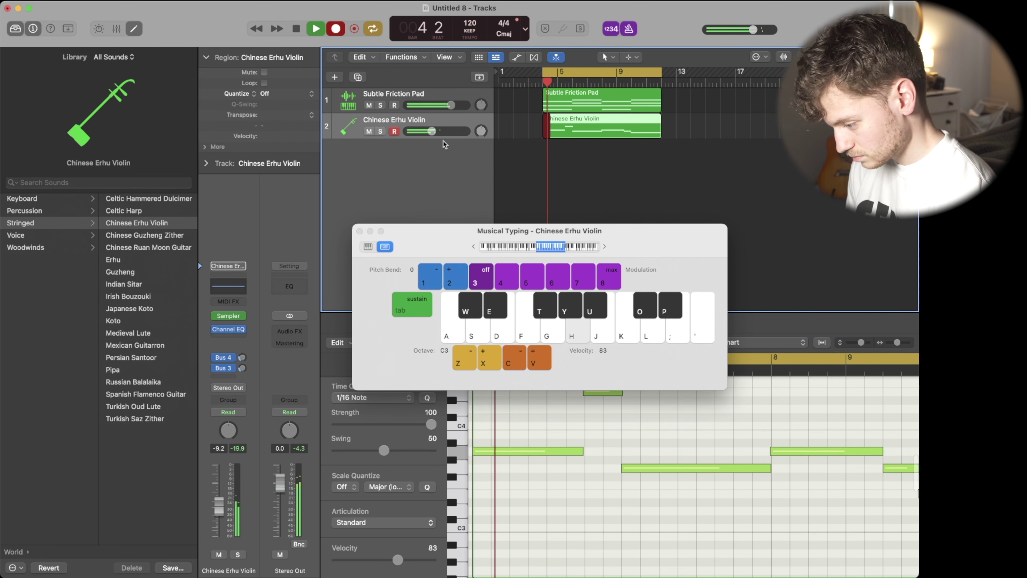
Stop recording, quantize the Erhu violin region to 1/4 notes, and play pad and Erhu without metronome.
{"action": "key", "text": "space"}
{"action": "left_click", "coordinate": [359, 231]}
{"action": "left_click", "coordinate": [566, 121]}
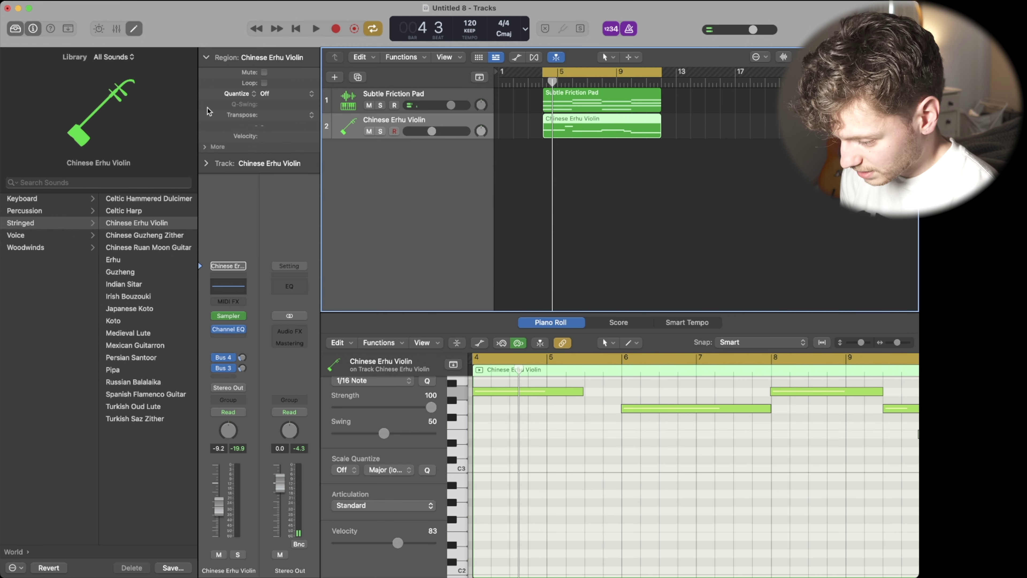
{"action": "left_click", "coordinate": [294, 95]}
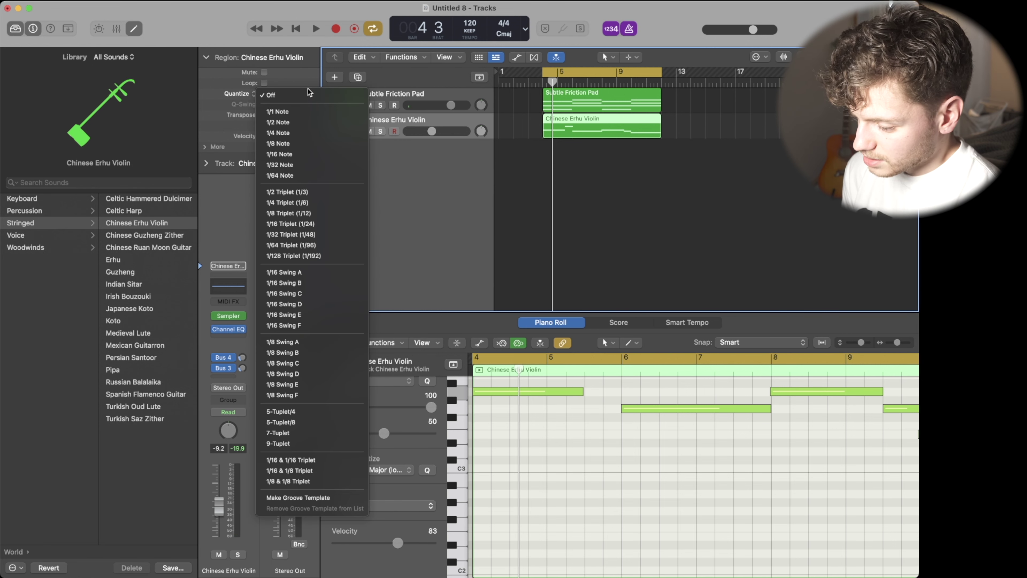
{"action": "left_click", "coordinate": [296, 133]}
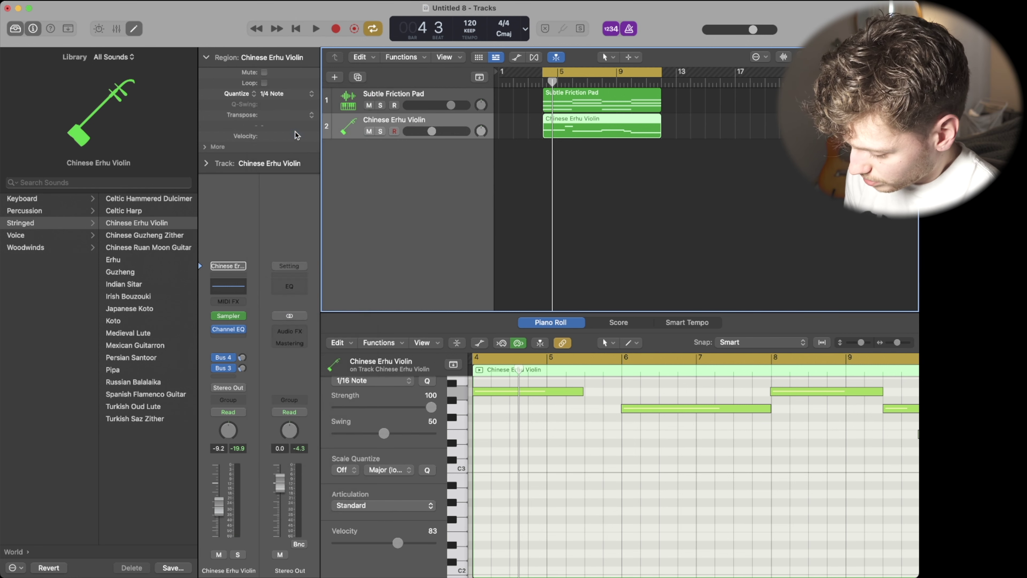
{"action": "left_click", "coordinate": [529, 216]}
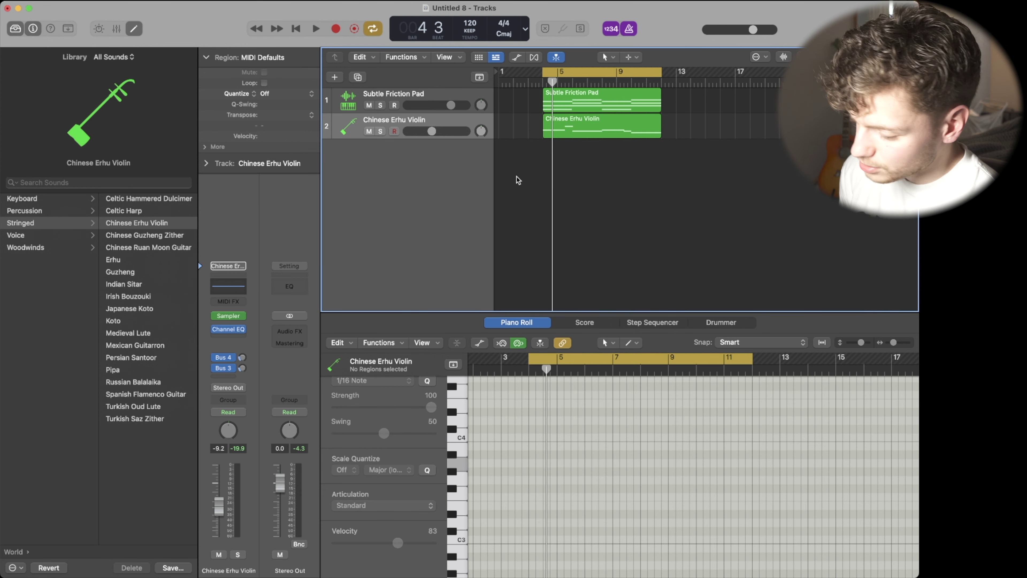
{"action": "key", "text": "space"}
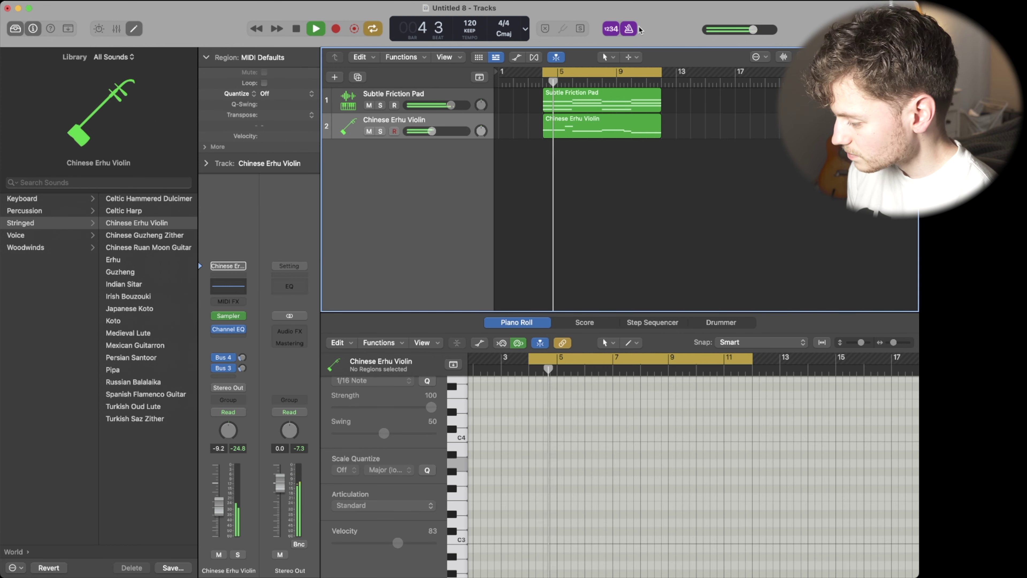
{"action": "left_click", "coordinate": [629, 29]}
In Smart Controls, raise the Erhu's Ambience and Reverb and cut High tone to -6.0 dB.
{"action": "key", "text": "b"}
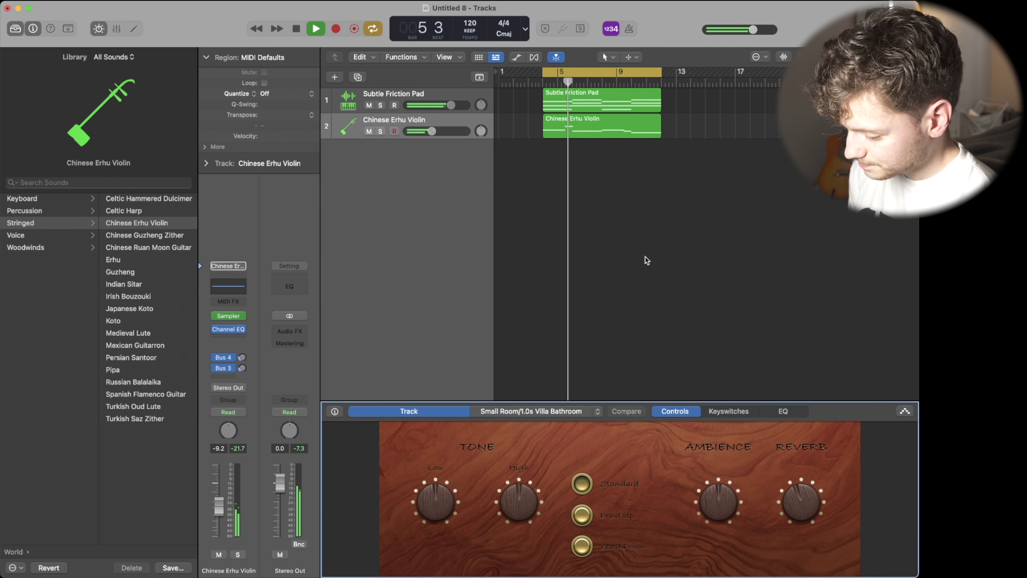
{"action": "left_click", "coordinate": [646, 260]}
{"action": "key", "text": "space"}
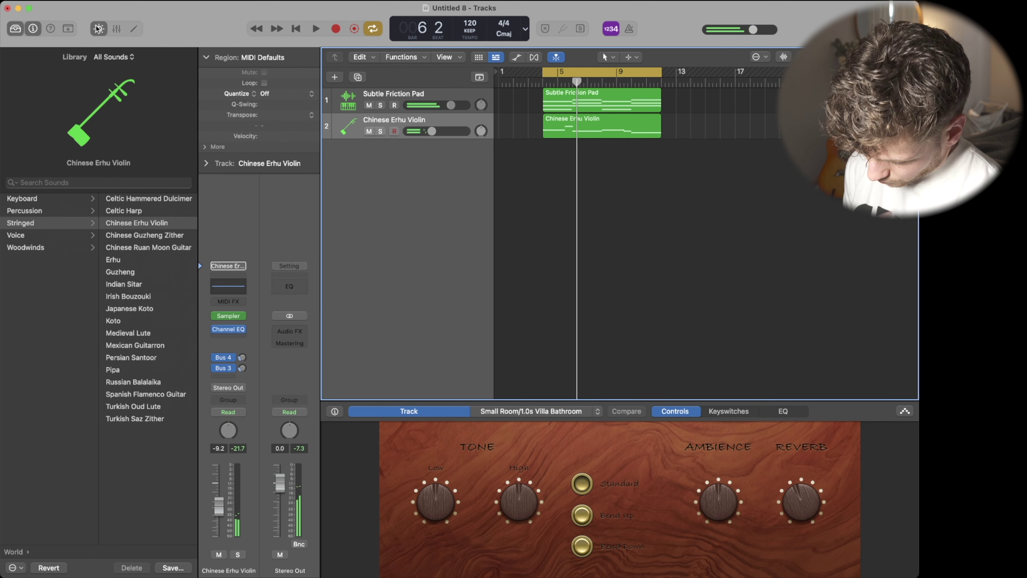
{"action": "double_click", "coordinate": [99, 29]}
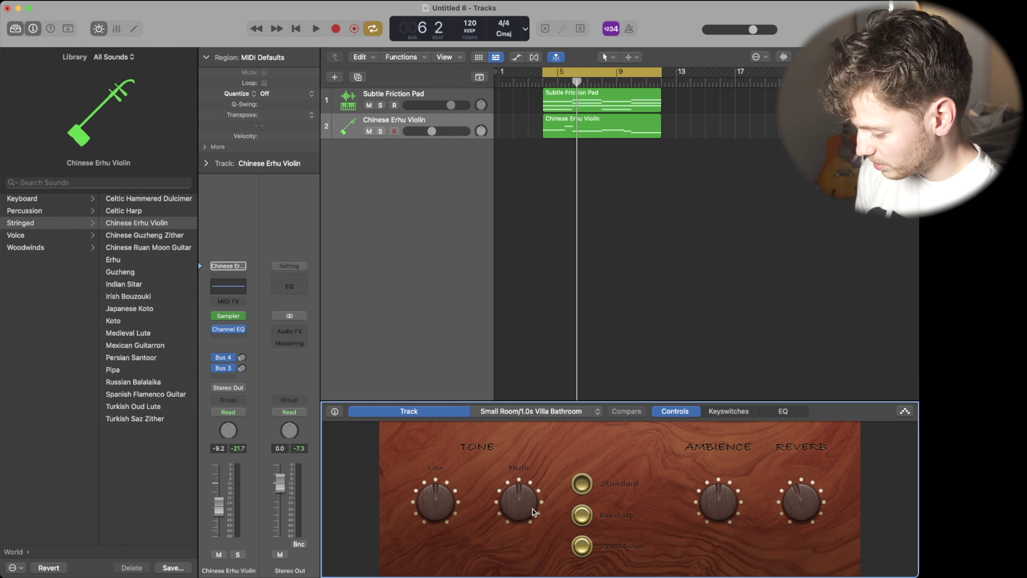
{"action": "key", "text": "space"}
{"action": "left_click_drag", "start_coordinate": [718, 502], "coordinate": [700, 421]}
{"action": "left_click_drag", "start_coordinate": [801, 501], "coordinate": [798, 415]}
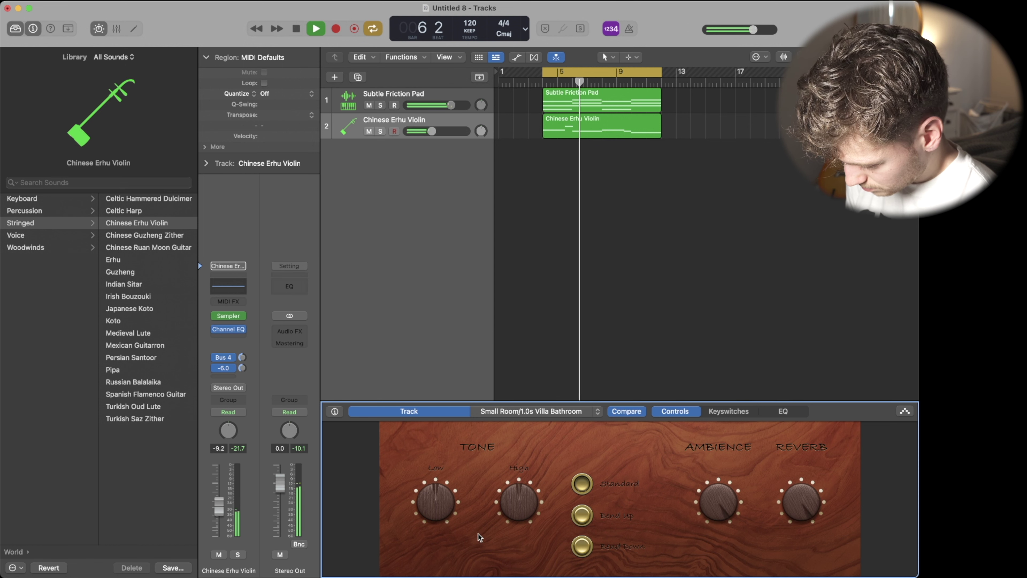
{"action": "left_click_drag", "start_coordinate": [526, 507], "coordinate": [431, 383]}
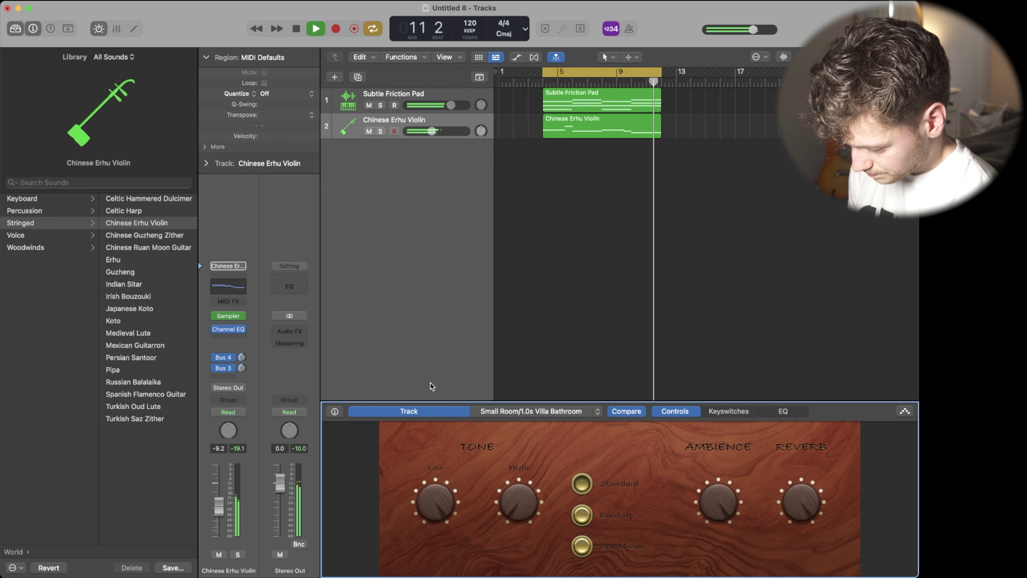
{"action": "key", "text": "space"}
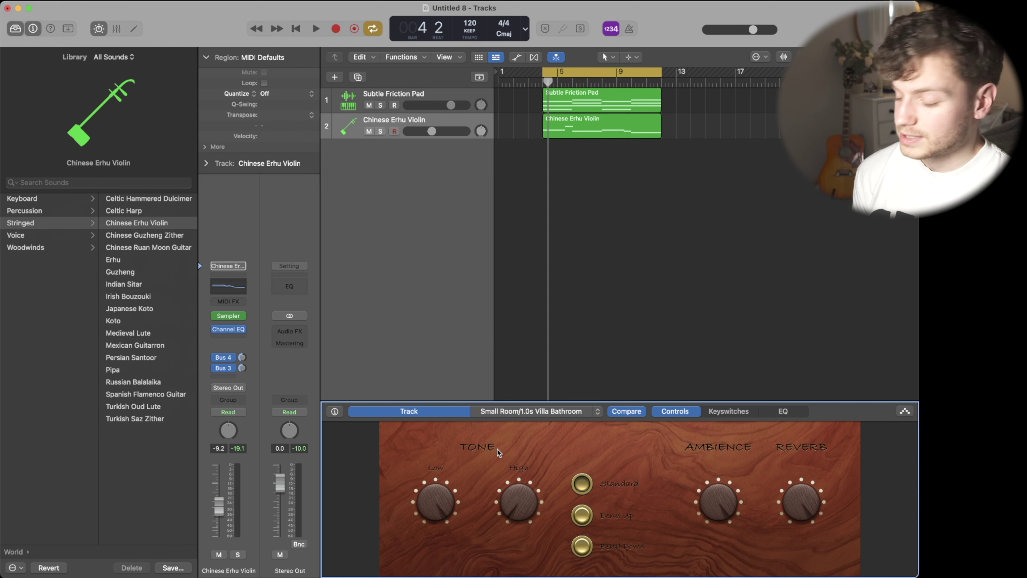
Add a new track with the Deep Sub Bass sound and lower its volume while auditioning.
{"action": "left_click", "coordinate": [335, 81]}
{"action": "left_click", "coordinate": [128, 427]}
{"action": "key", "text": "cmd+k"}
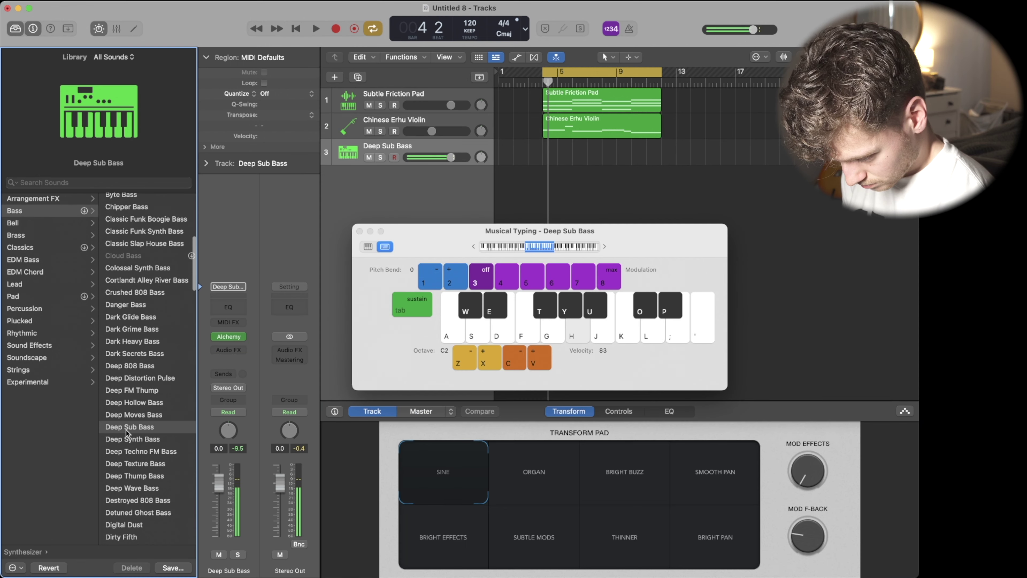
{"action": "key", "text": "space"}
{"action": "left_click_drag", "start_coordinate": [450, 157], "coordinate": [440, 157]}
{"action": "key", "text": "space"}
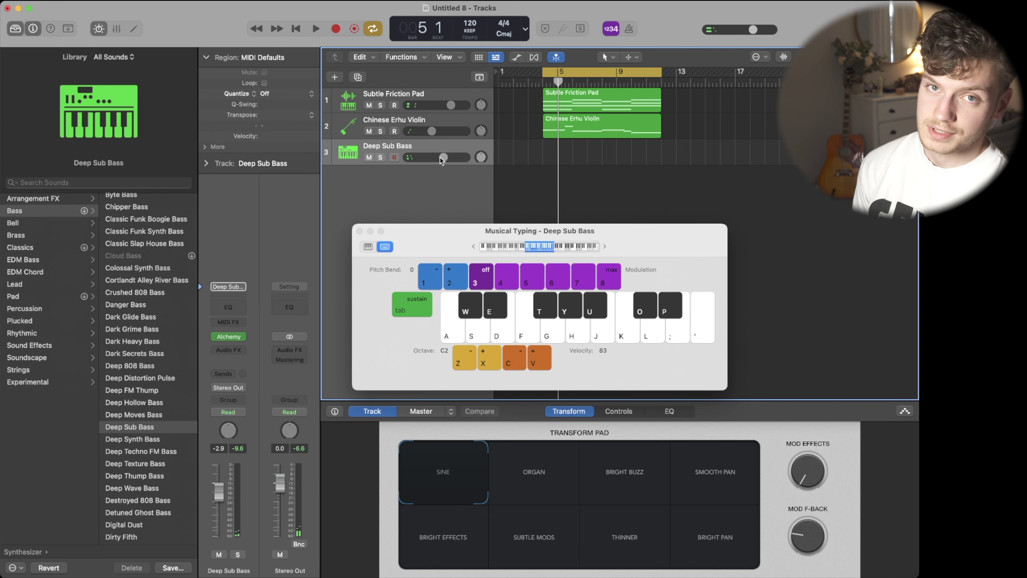
{"action": "key", "text": "space"}
{"action": "left_click_drag", "start_coordinate": [440, 157], "coordinate": [433, 159]}
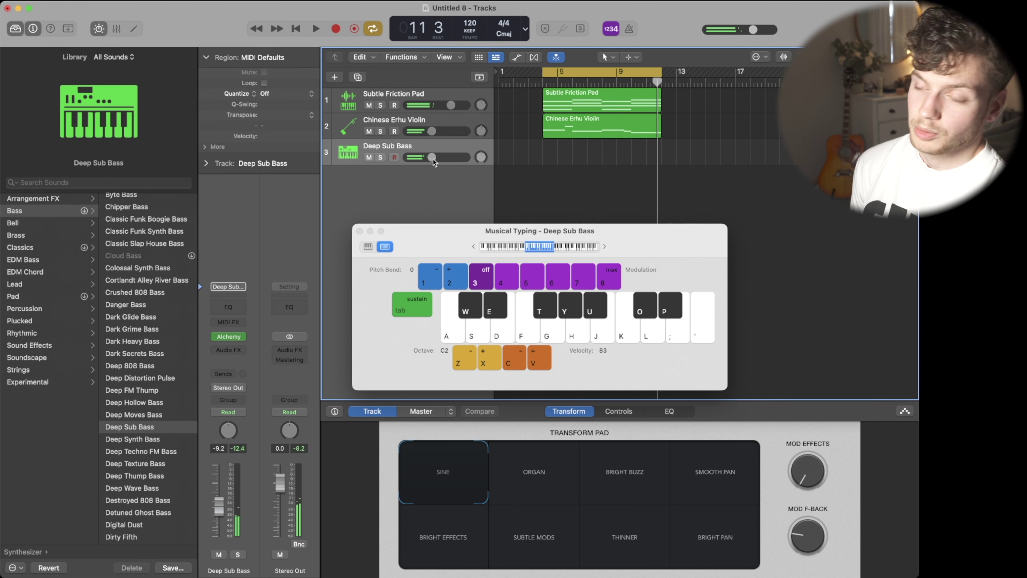
Record a four-note sub bass line across the looped bars 4–12.
{"action": "key", "text": "r"}
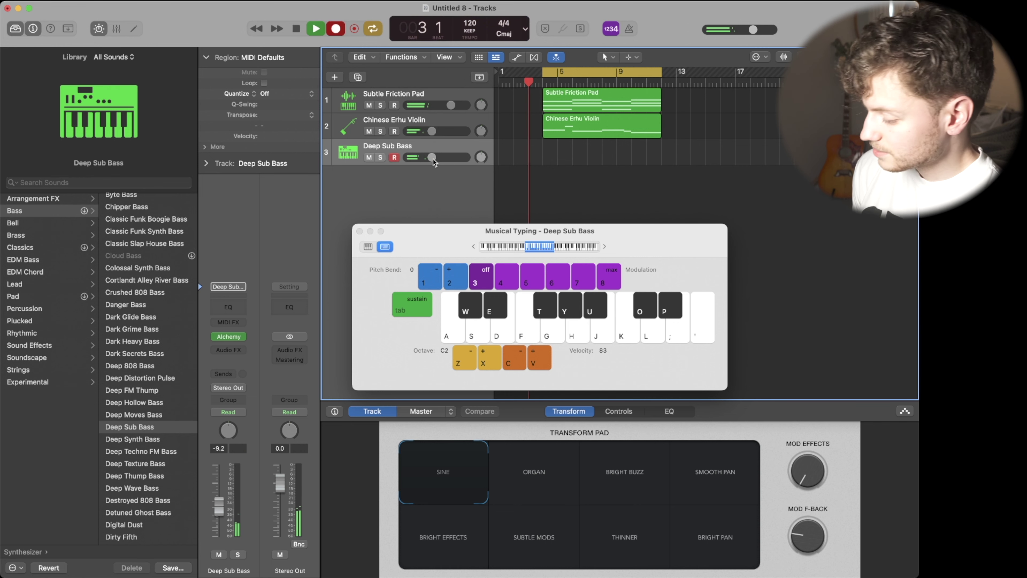
{"action": "key", "text": "h"}
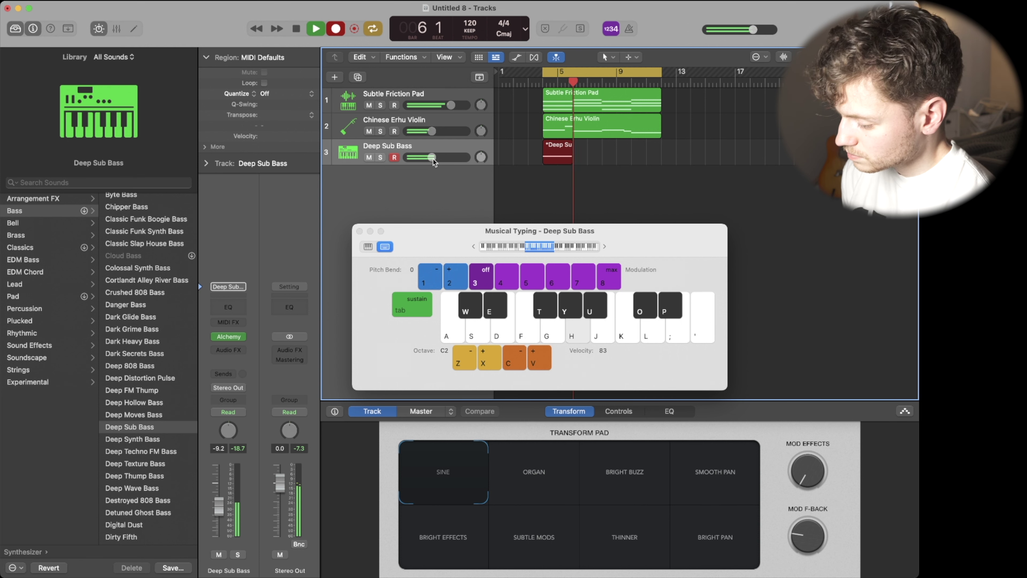
{"action": "key", "text": "semicolon"}
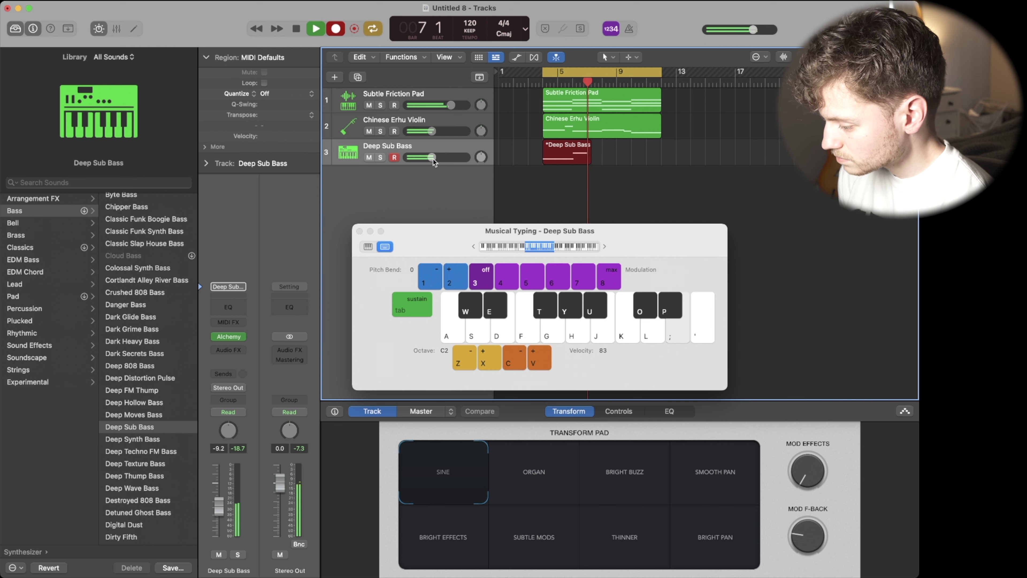
{"action": "key", "text": "f"}
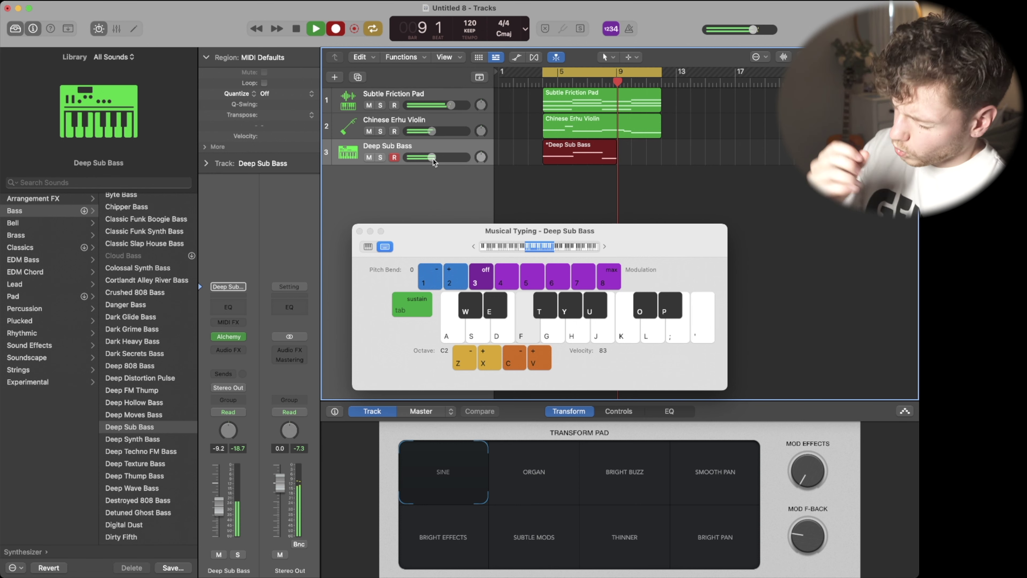
{"action": "key", "text": "g"}
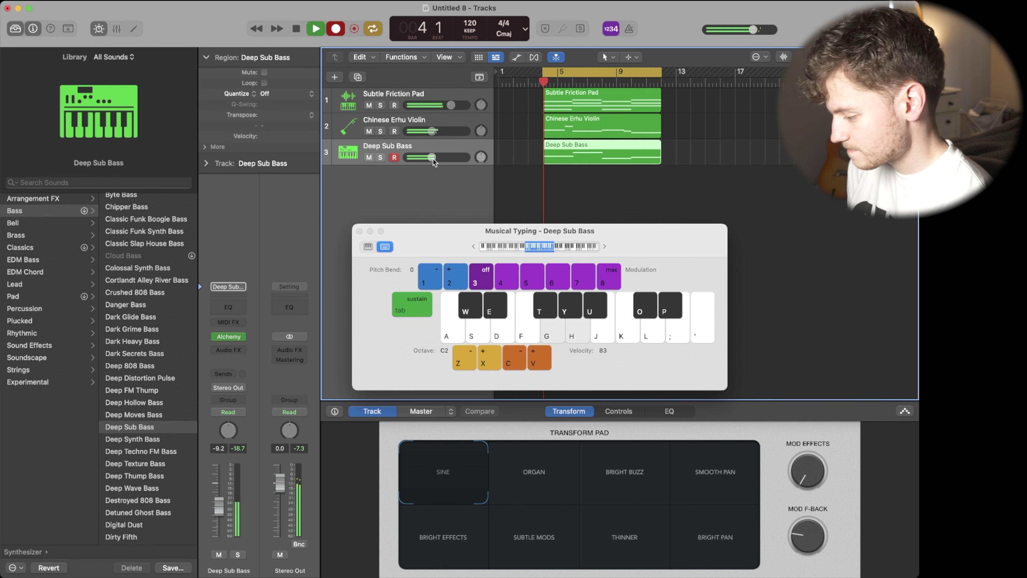
{"action": "key", "text": "space"}
{"action": "left_click", "coordinate": [289, 95]}
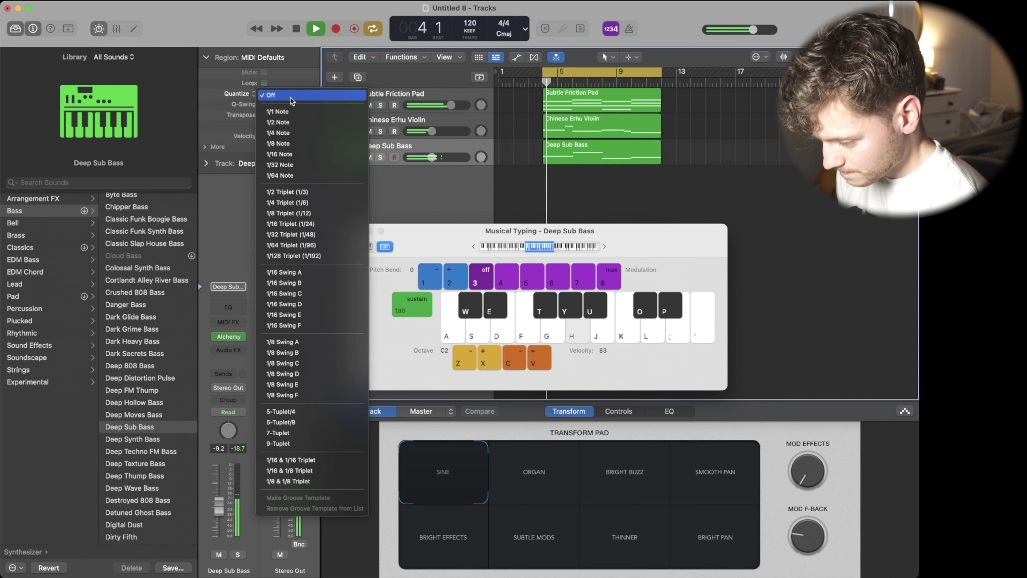
Quantize the Deep Sub Bass region to 1/4 notes and turn its Sustain knob up.
{"action": "left_click", "coordinate": [278, 133]}
{"action": "left_click", "coordinate": [361, 231]}
{"action": "left_click", "coordinate": [584, 141]}
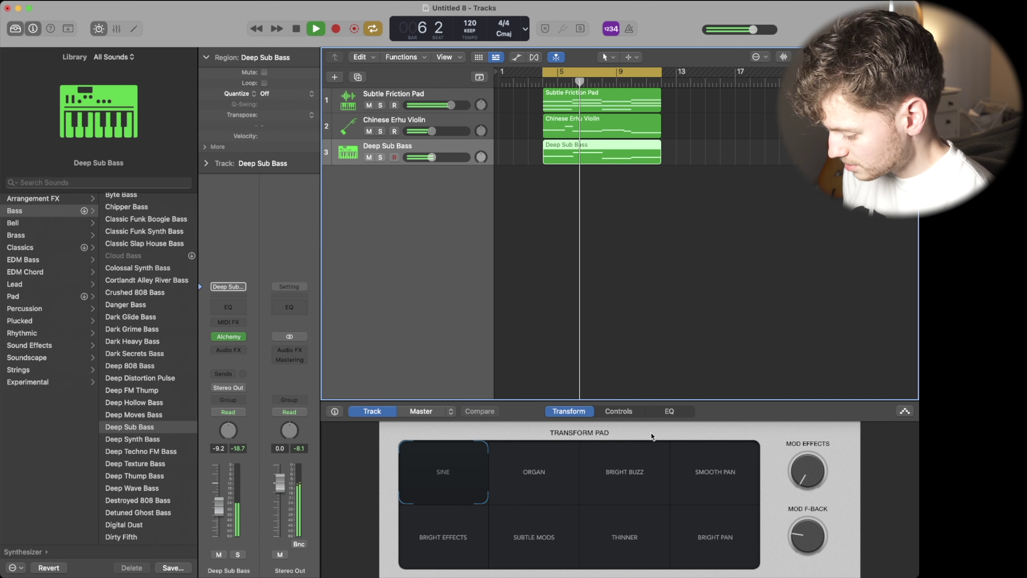
{"action": "left_click", "coordinate": [604, 414]}
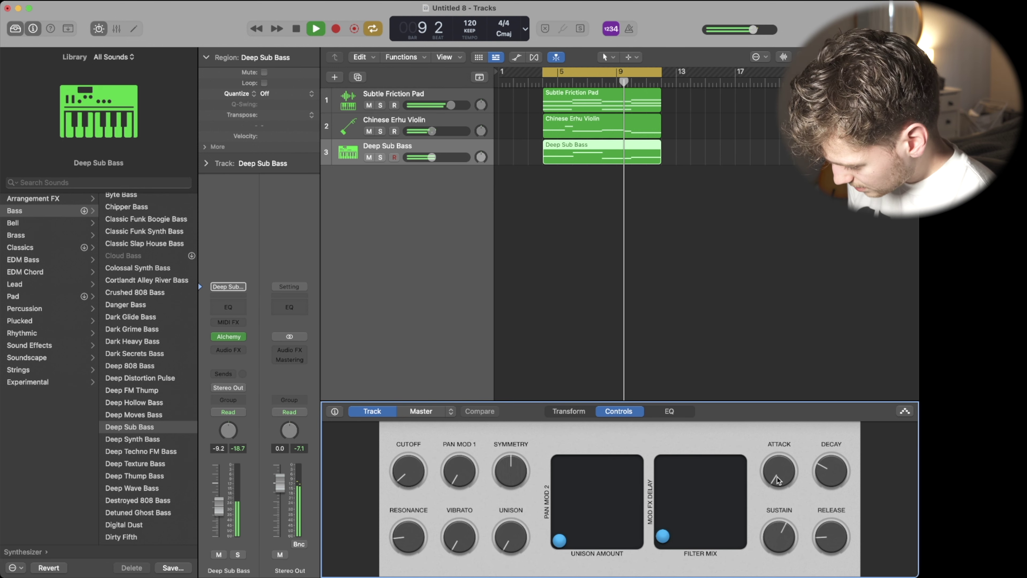
{"action": "left_click_drag", "start_coordinate": [786, 542], "coordinate": [786, 486]}
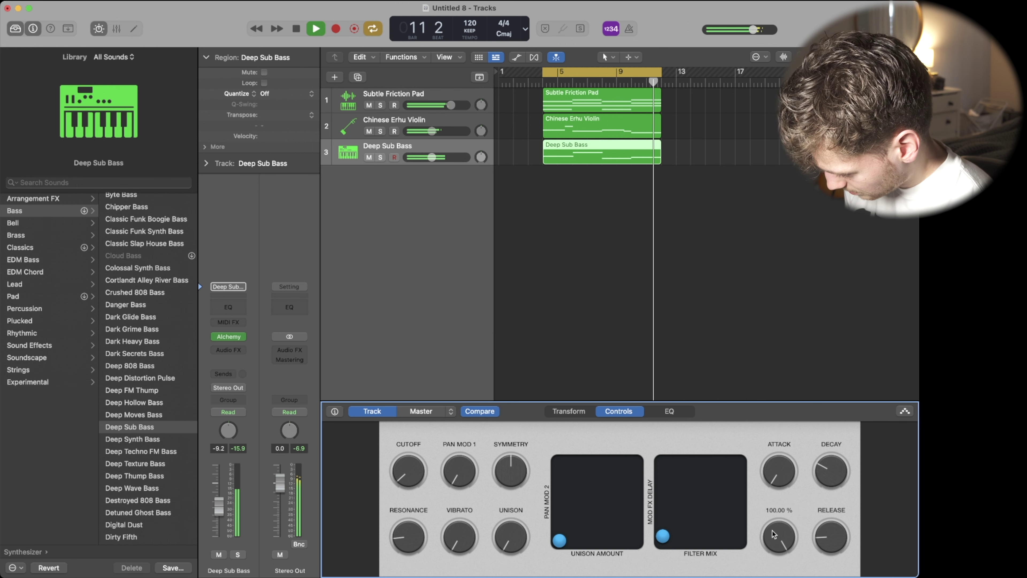
Bring the bass Sustain back to about 70% and lower the track volume to around -14.6 dB.
{"action": "mouse_move", "coordinate": [437, 157]}
{"action": "left_click_drag", "start_coordinate": [432, 157], "coordinate": [428, 157]}
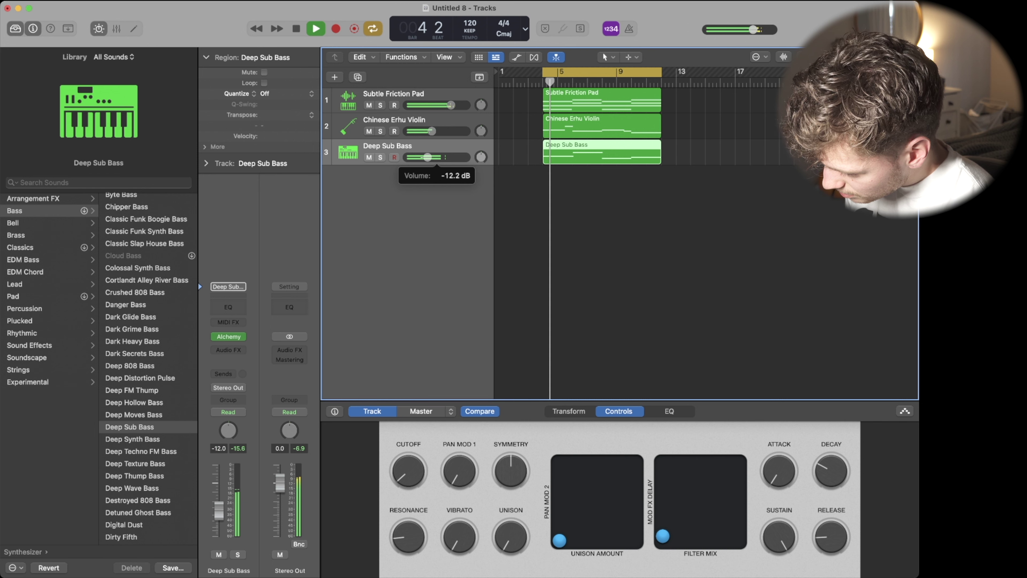
{"action": "left_click_drag", "start_coordinate": [780, 540], "coordinate": [779, 471]}
{"action": "left_click_drag", "start_coordinate": [777, 551], "coordinate": [775, 508]}
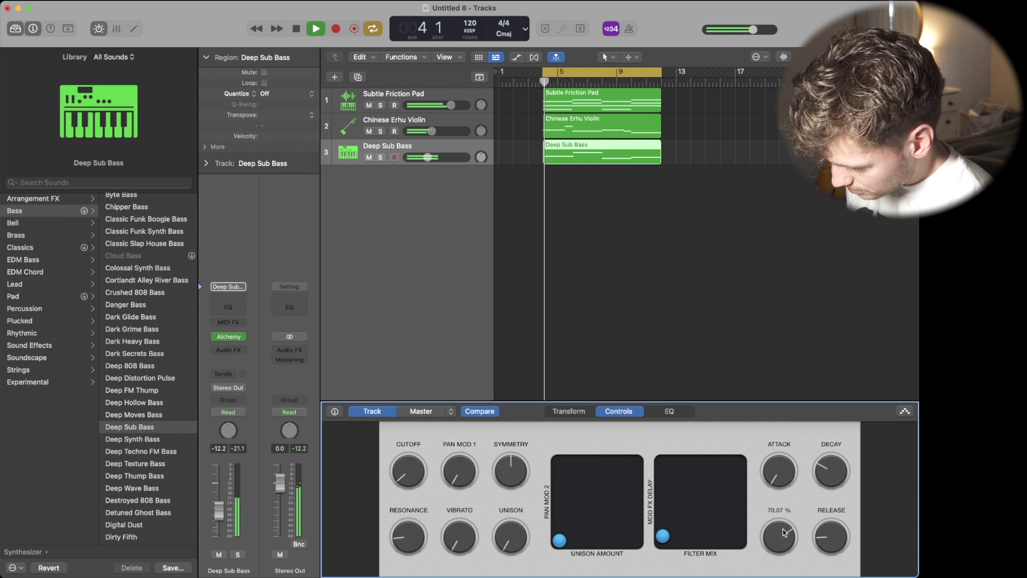
{"action": "left_click", "coordinate": [427, 157]}
{"action": "left_click_drag", "start_coordinate": [427, 157], "coordinate": [428, 157]}
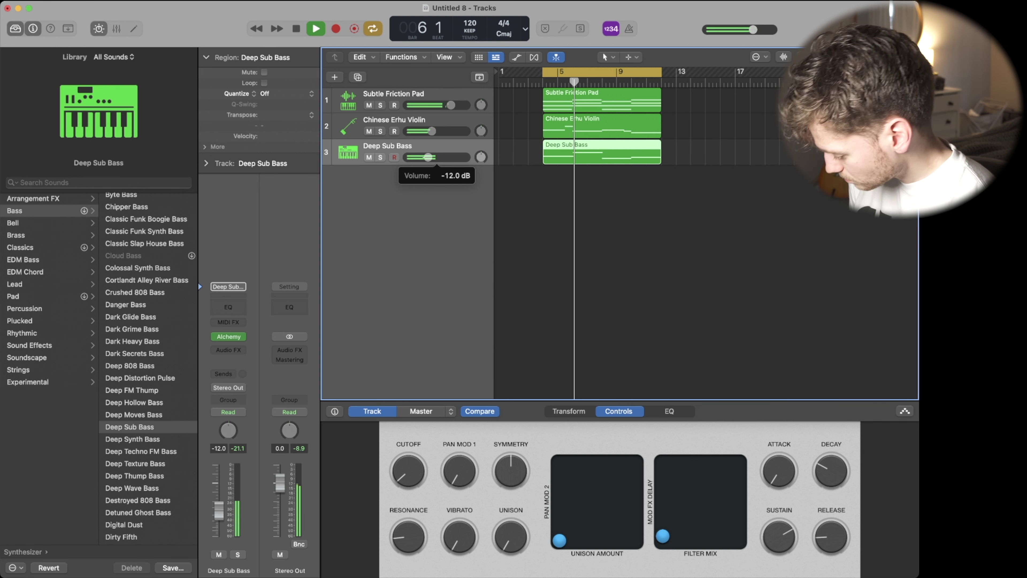
{"action": "left_click_drag", "start_coordinate": [428, 157], "coordinate": [417, 158]}
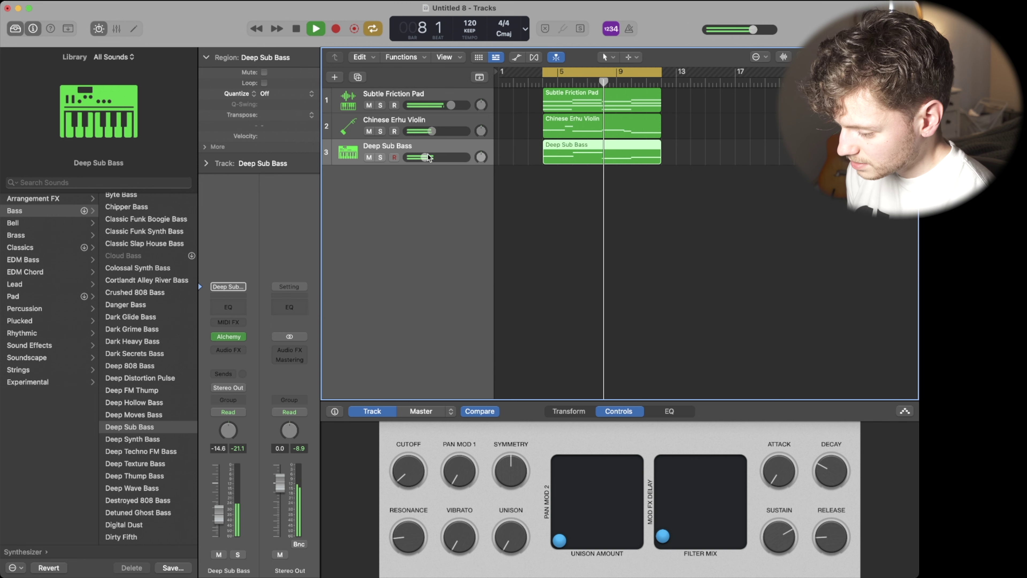
{"action": "key", "text": "space"}
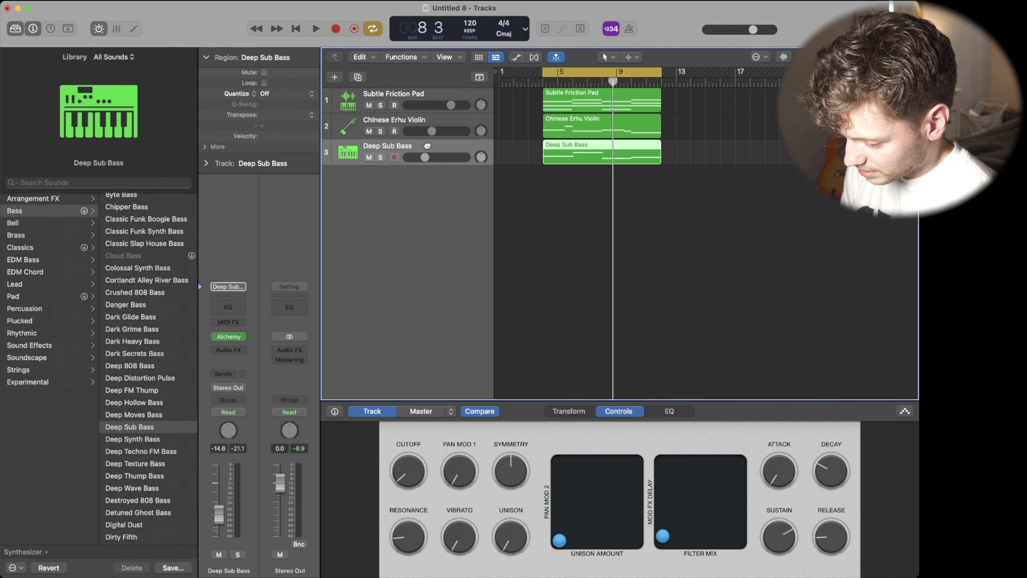
Duplicate the Deep Sub Bass track with its bars 4–12 region and play back the doubled bass.
{"action": "key", "text": "super+d"}
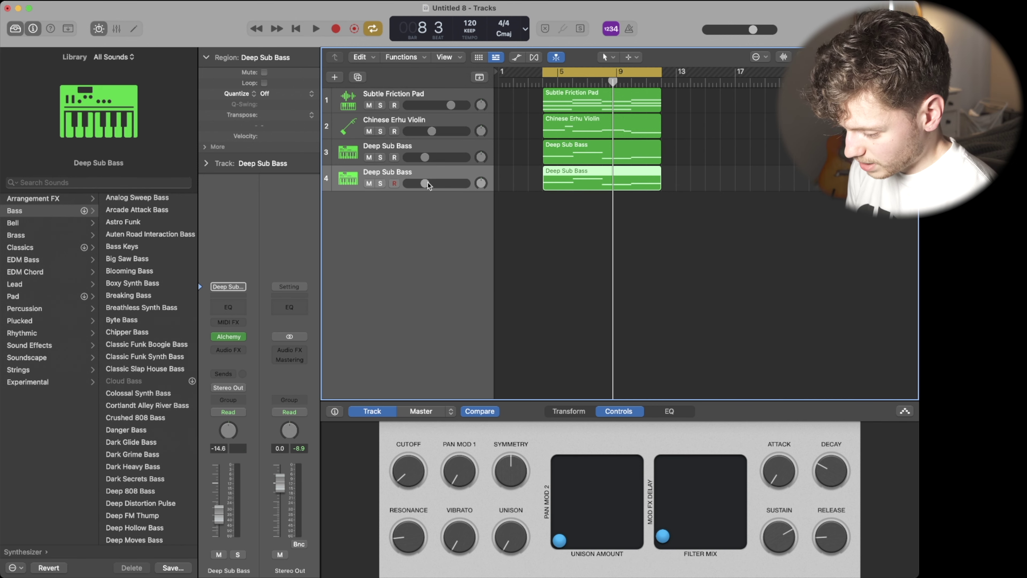
{"action": "key", "text": "space"}
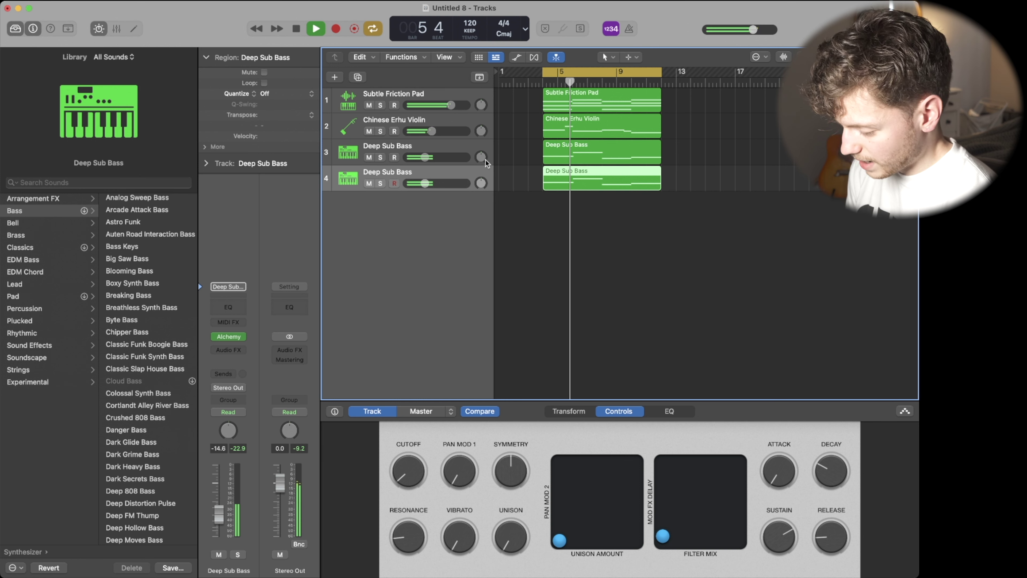
{"action": "key", "text": "space"}
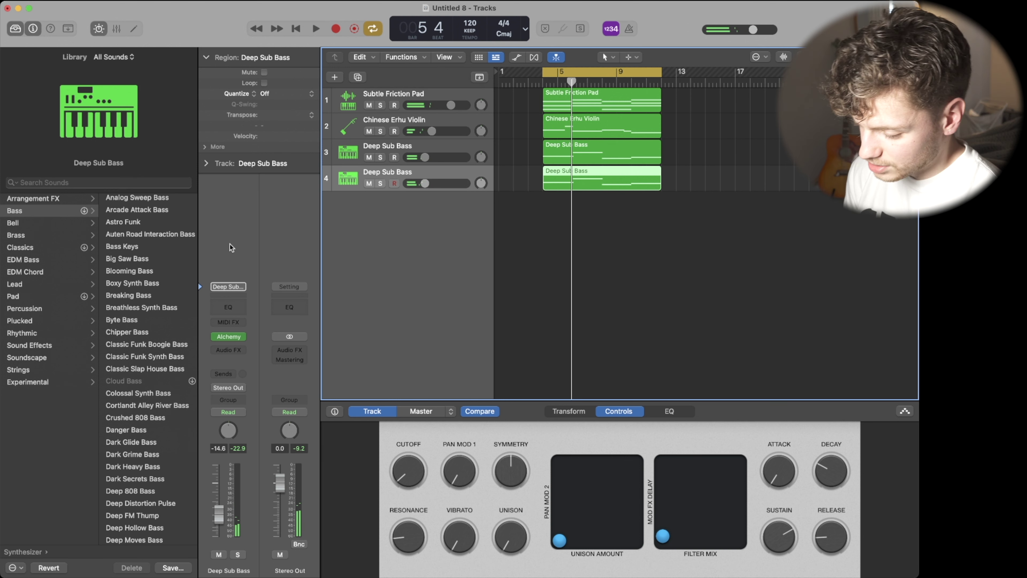
{"action": "scroll", "coordinate": [97, 313], "scroll_direction": "left", "scroll_amount": 5}
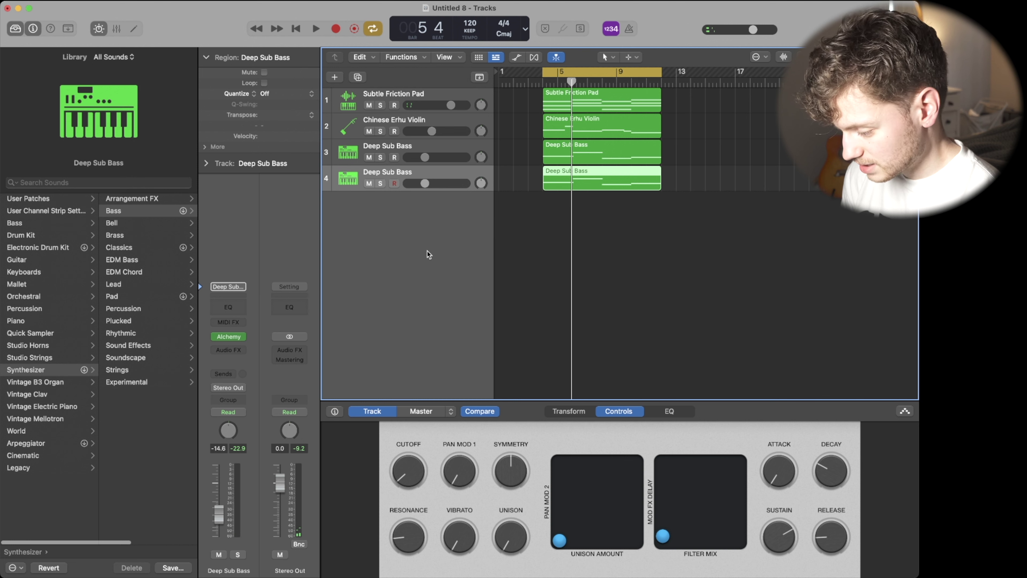
Load Studio Cellos from Studio Strings on track 4, play it, and set volume to -14.2 dB.
{"action": "left_click", "coordinate": [43, 358]}
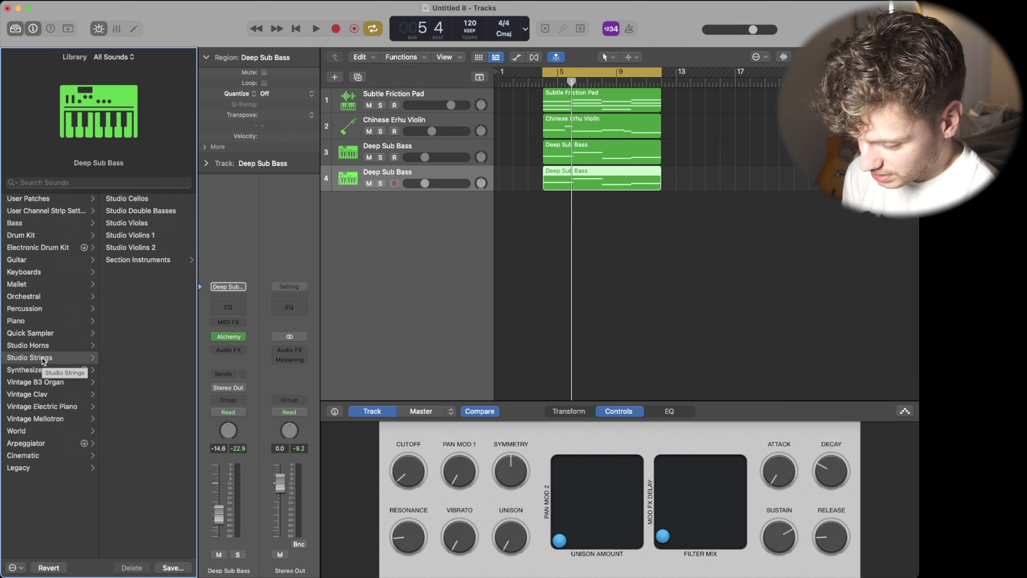
{"action": "left_click", "coordinate": [141, 199]}
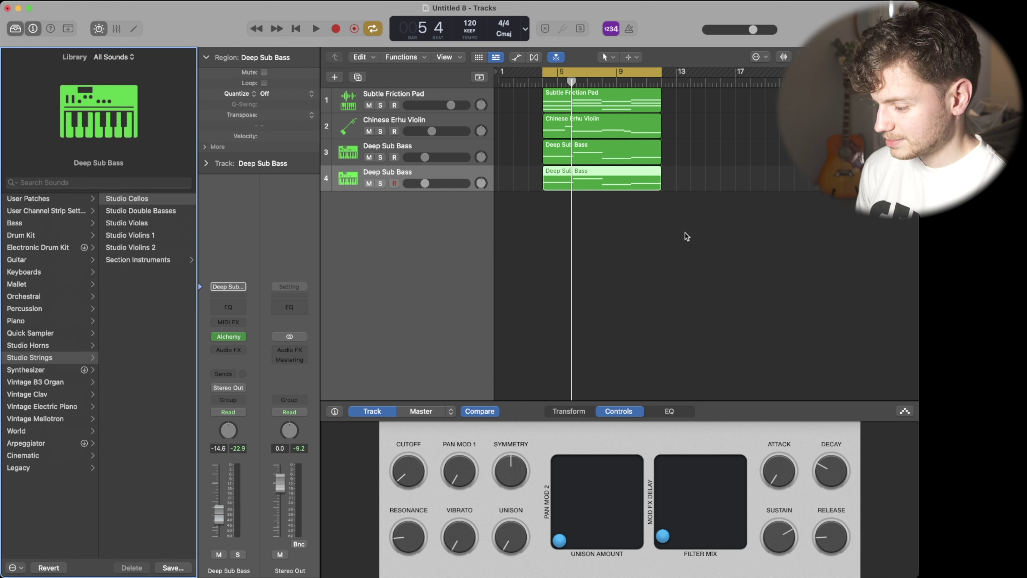
{"action": "key", "text": "space"}
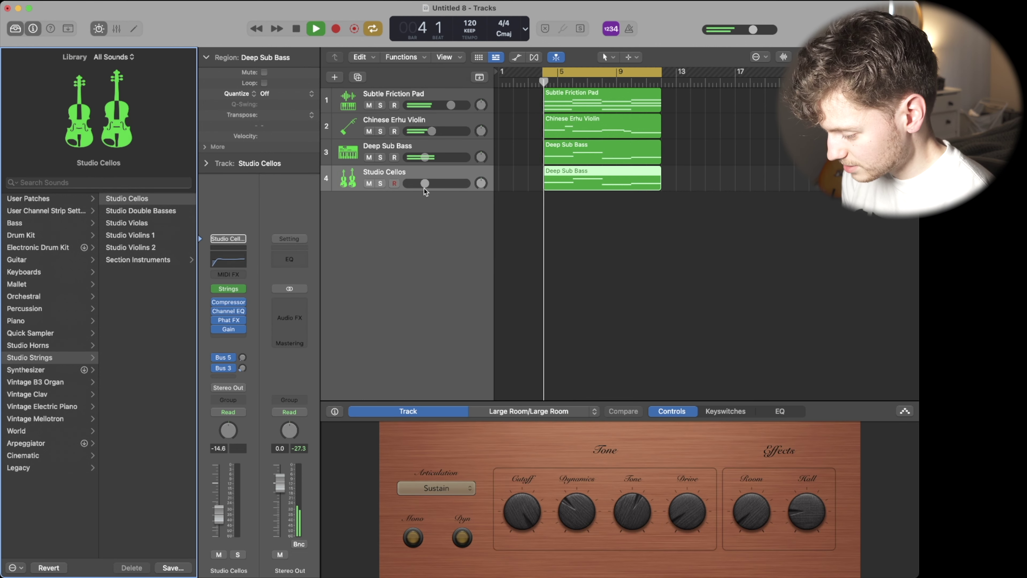
{"action": "left_click_drag", "start_coordinate": [424, 183], "coordinate": [422, 183]}
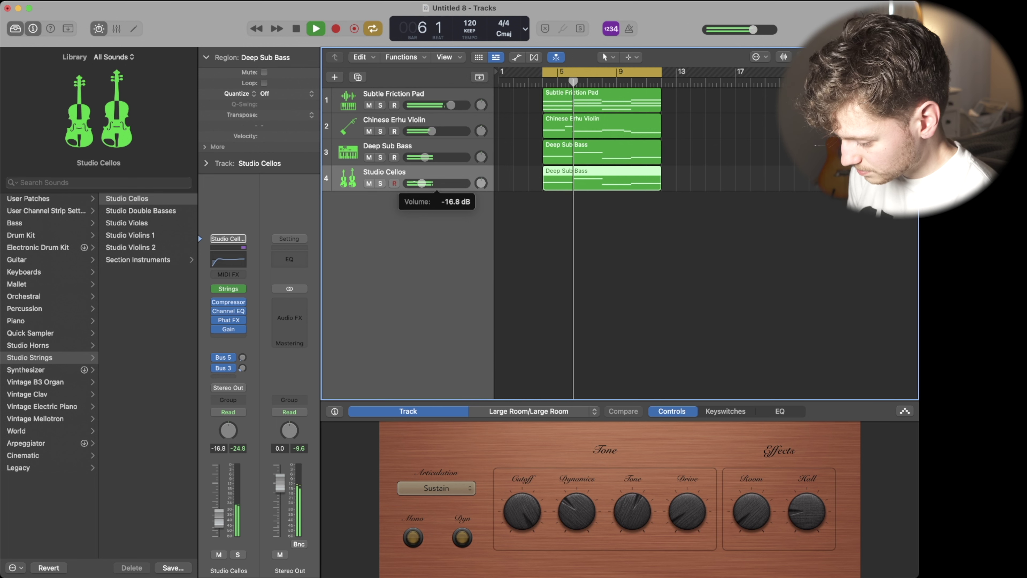
{"action": "left_click_drag", "start_coordinate": [420, 183], "coordinate": [425, 184]}
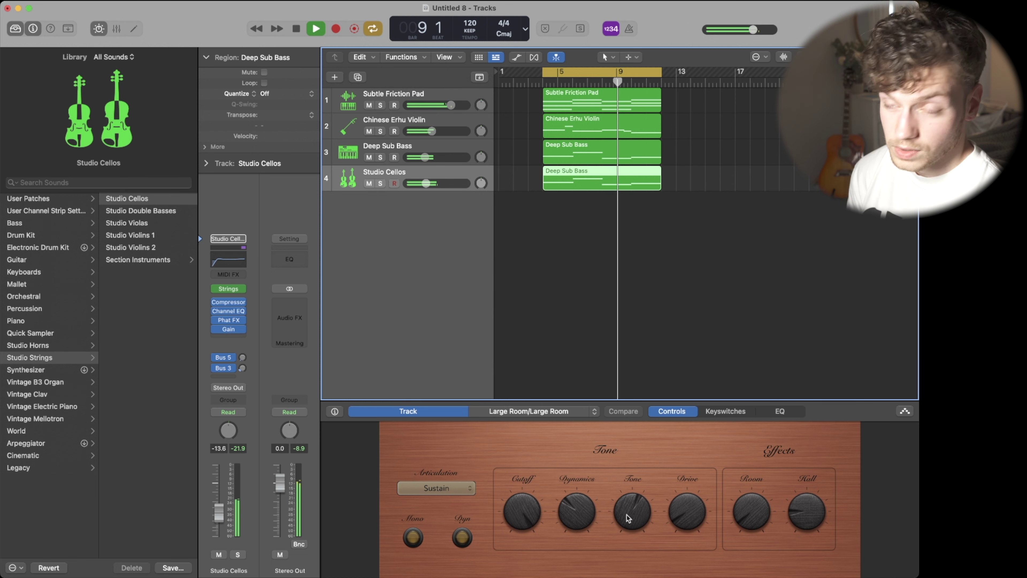
Set tone below 23%, cutoff 55%, drive 86%, room reverb -8.2 dB and hall -14.3 dB.
{"action": "left_click_drag", "start_coordinate": [628, 517], "coordinate": [610, 564]}
{"action": "left_click_drag", "start_coordinate": [576, 514], "coordinate": [566, 495]}
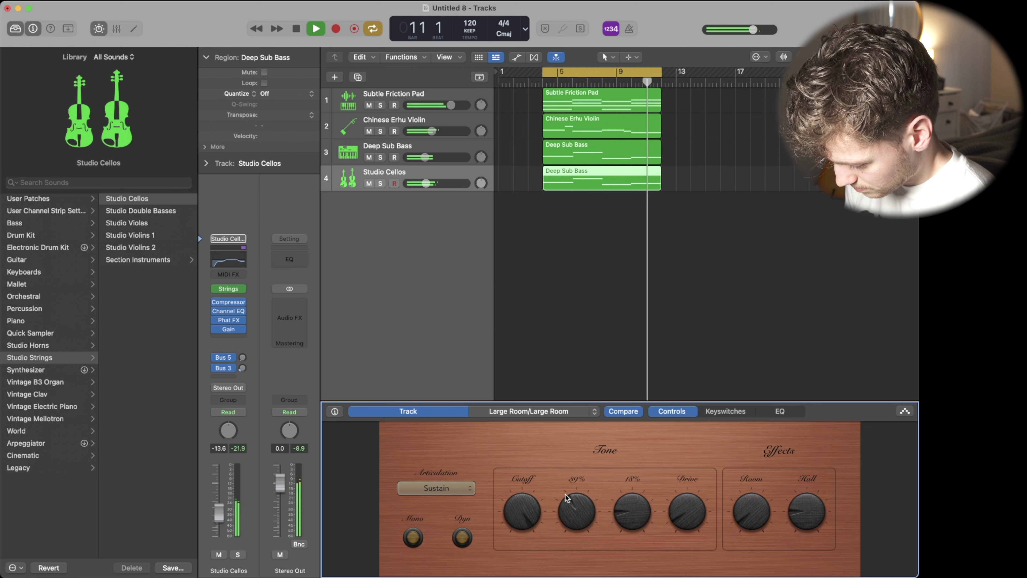
{"action": "left_click_drag", "start_coordinate": [520, 547], "coordinate": [524, 566]}
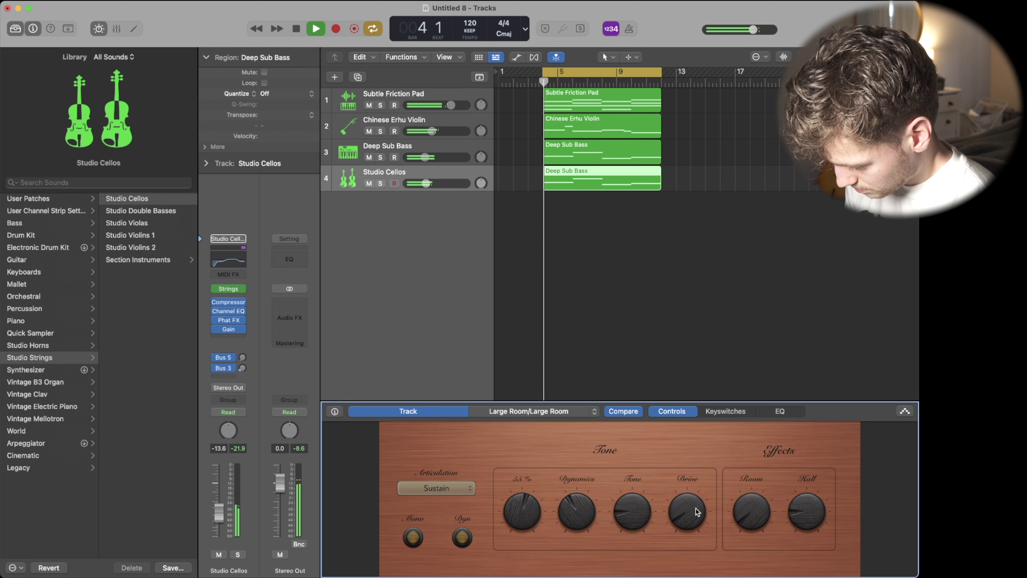
{"action": "left_click_drag", "start_coordinate": [687, 513], "coordinate": [680, 391]}
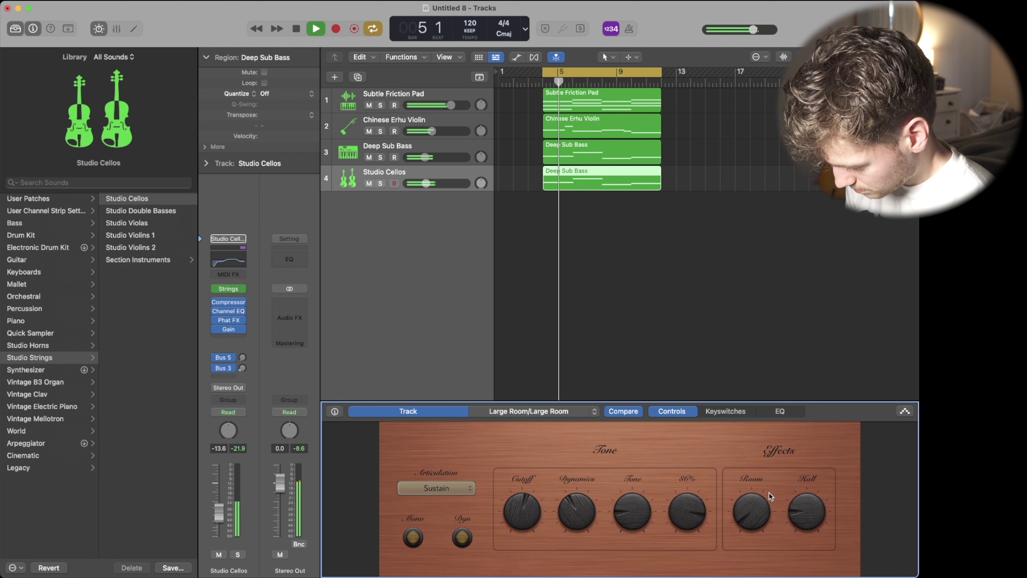
{"action": "left_click_drag", "start_coordinate": [768, 493], "coordinate": [741, 425]}
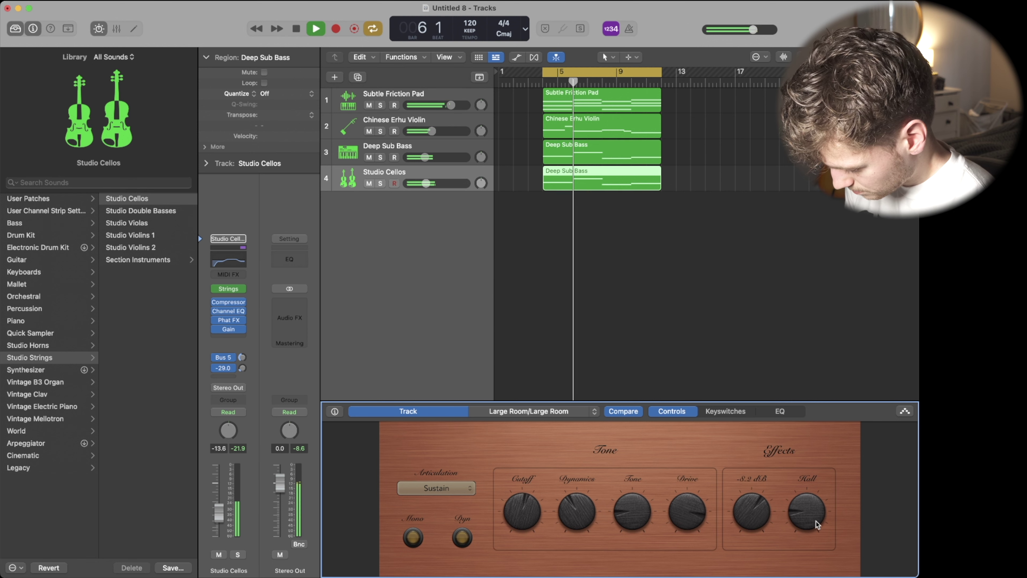
{"action": "left_click_drag", "start_coordinate": [816, 521], "coordinate": [809, 488]}
Deselect the cello region and close the Smart Controls panel.
{"action": "left_click", "coordinate": [436, 184]}
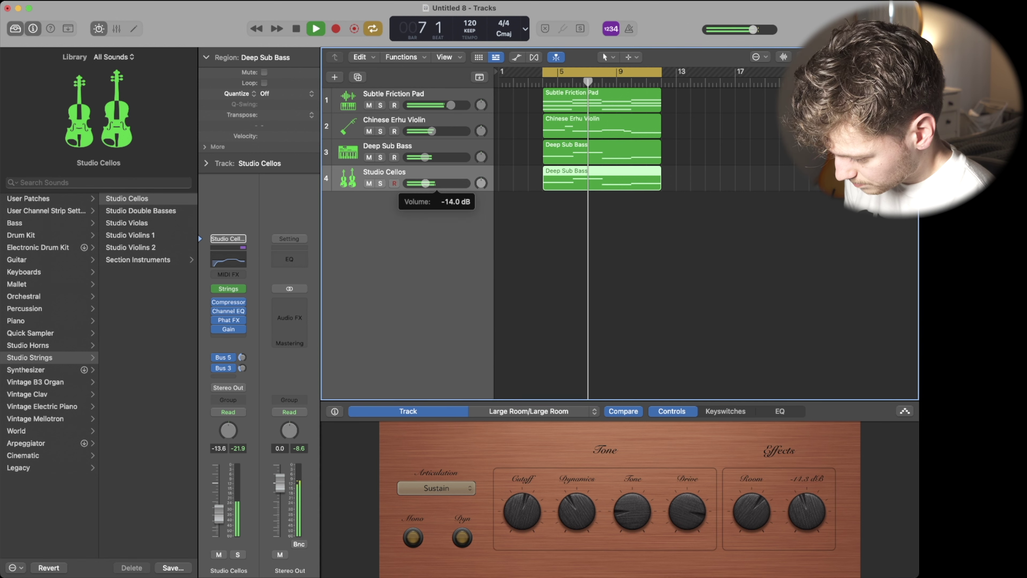
{"action": "left_click", "coordinate": [502, 203]}
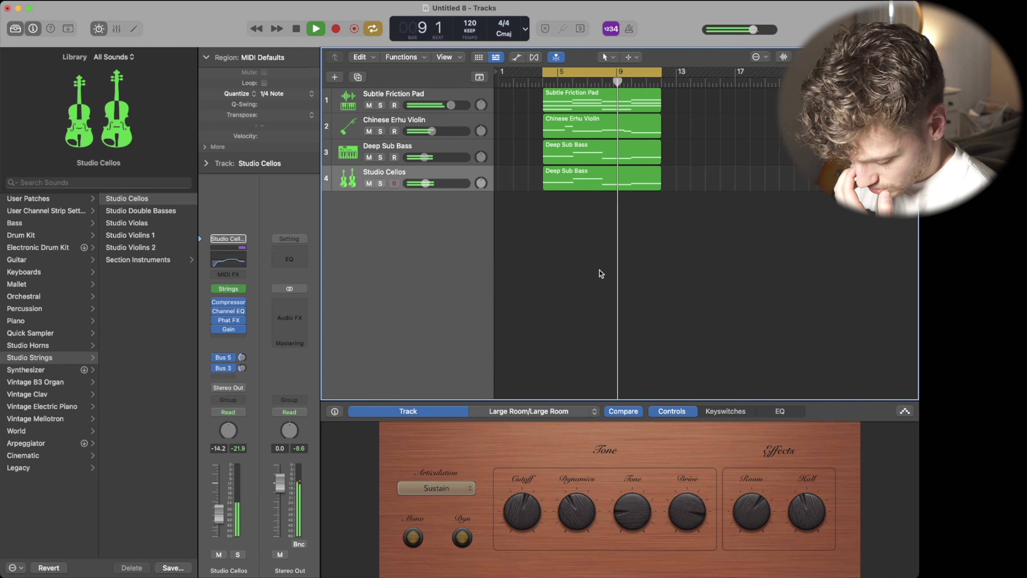
{"action": "mouse_move", "coordinate": [98, 136]}
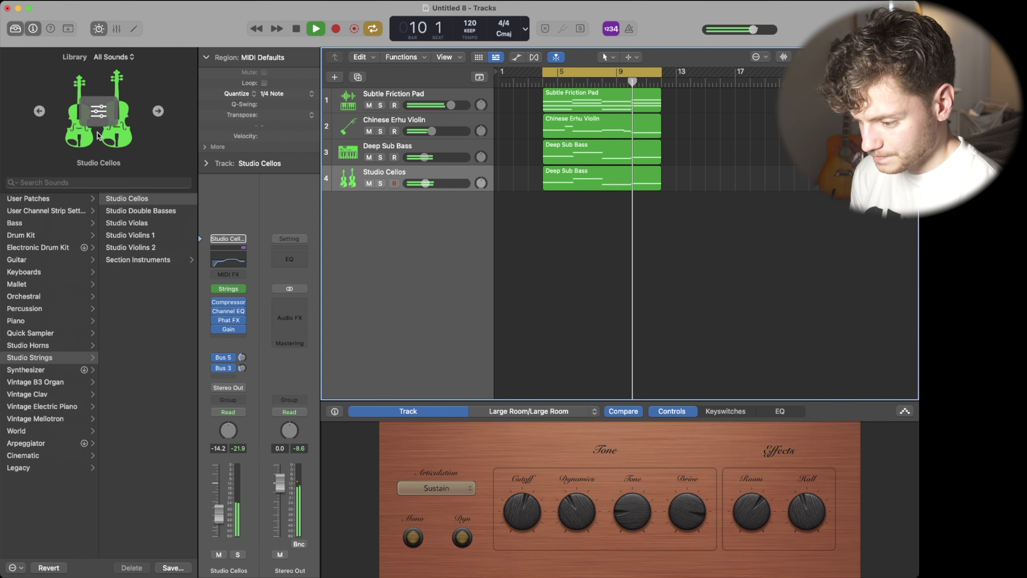
{"action": "left_click", "coordinate": [98, 28]}
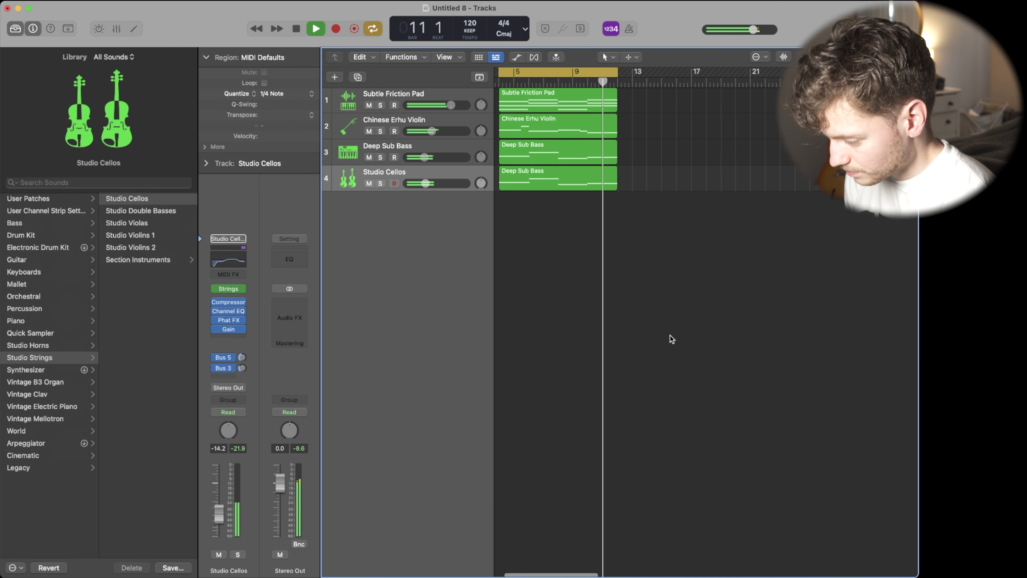
Select the four regions, stop playback, deselect them, and switch Cycle off with C.
{"action": "key", "text": "super+Left"}
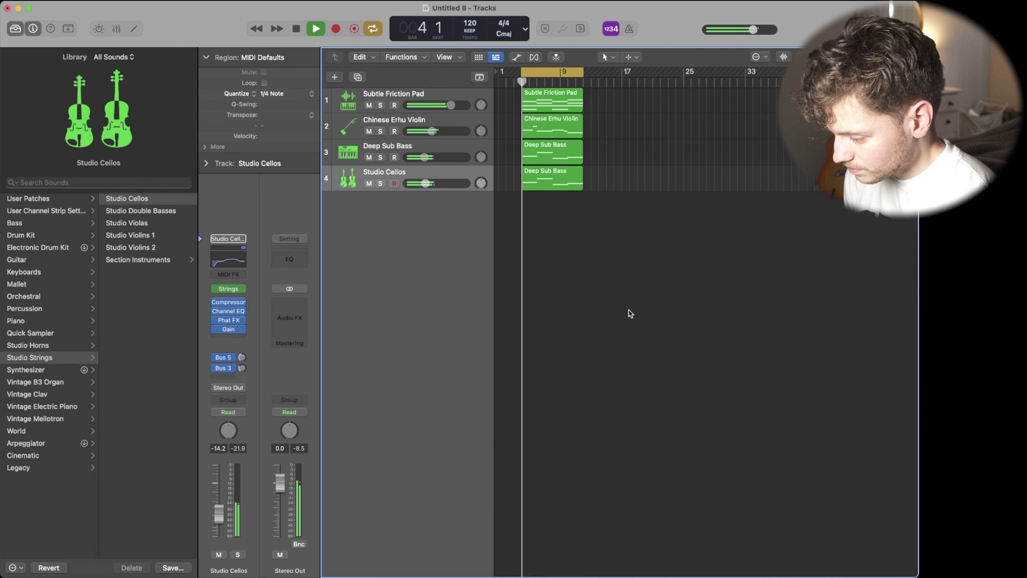
{"action": "key", "text": "super+Right"}
{"action": "left_click_drag", "start_coordinate": [692, 308], "coordinate": [541, 100]}
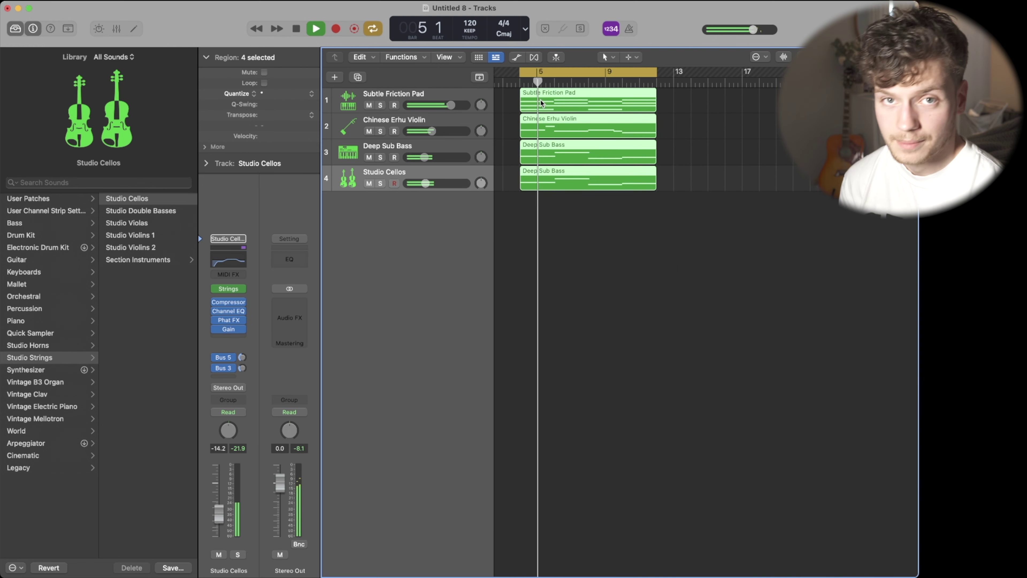
{"action": "key", "text": "super+Left"}
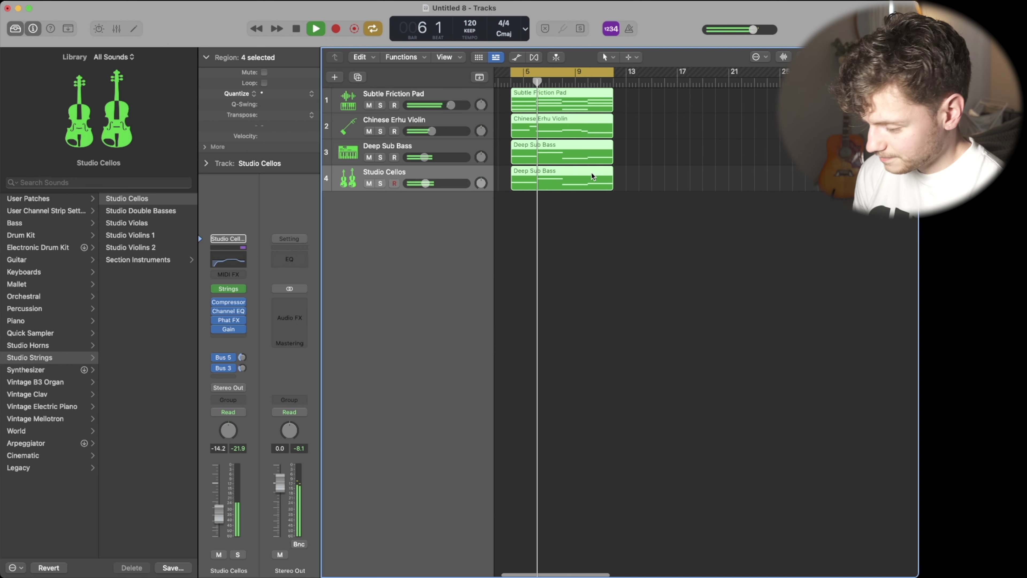
{"action": "key", "text": "space"}
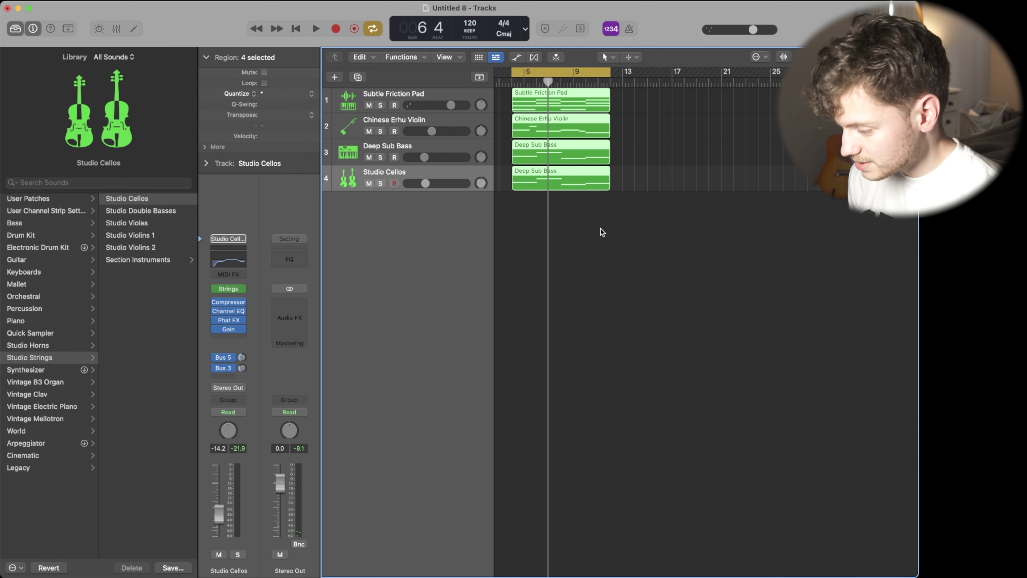
{"action": "key", "text": "super+Left"}
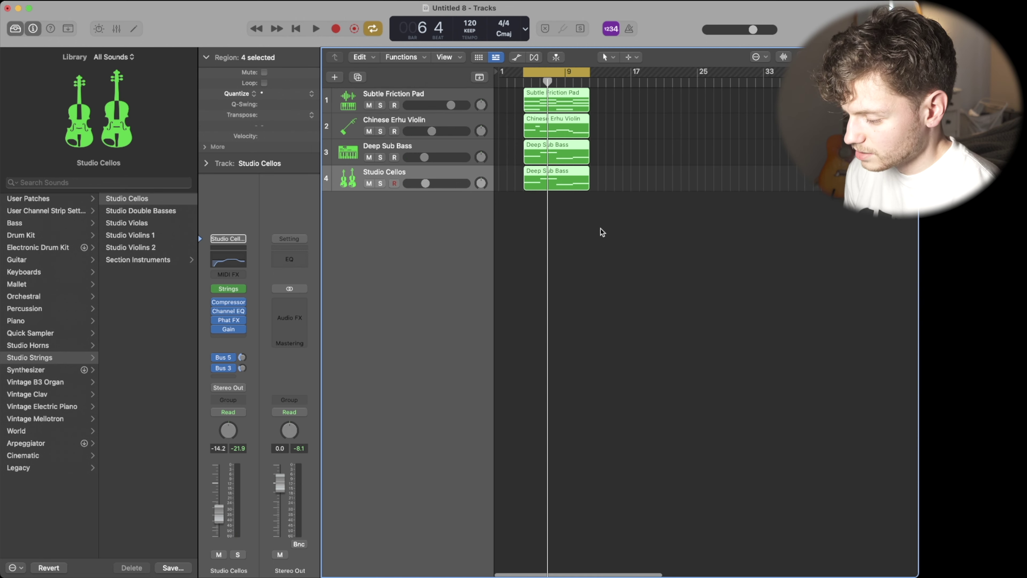
{"action": "left_click", "coordinate": [616, 235]}
{"action": "key", "text": "c"}
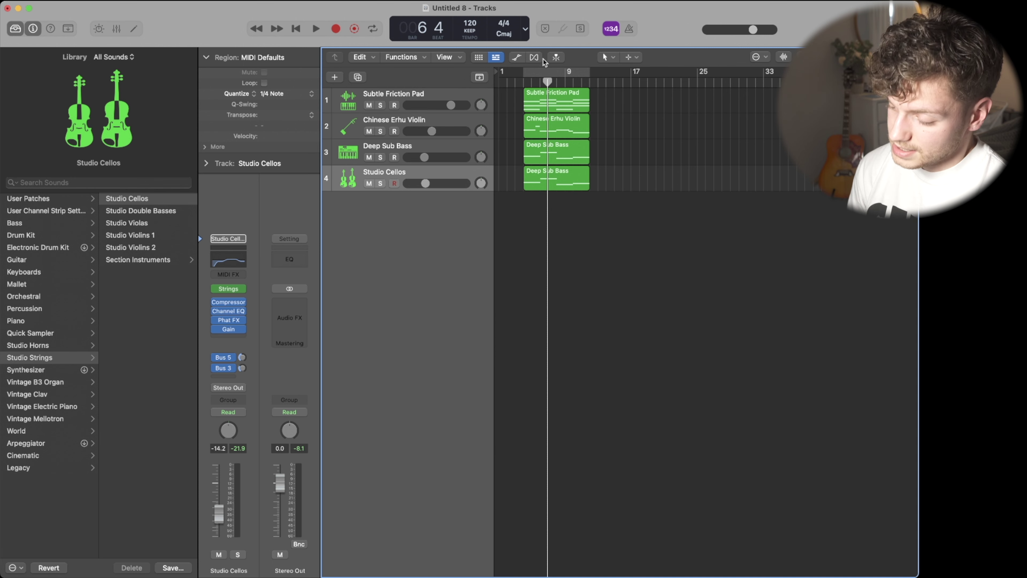
Turn Cycle on and extend its range to bar 13, then turn Cycle off and select all four regions.
{"action": "left_click", "coordinate": [372, 28]}
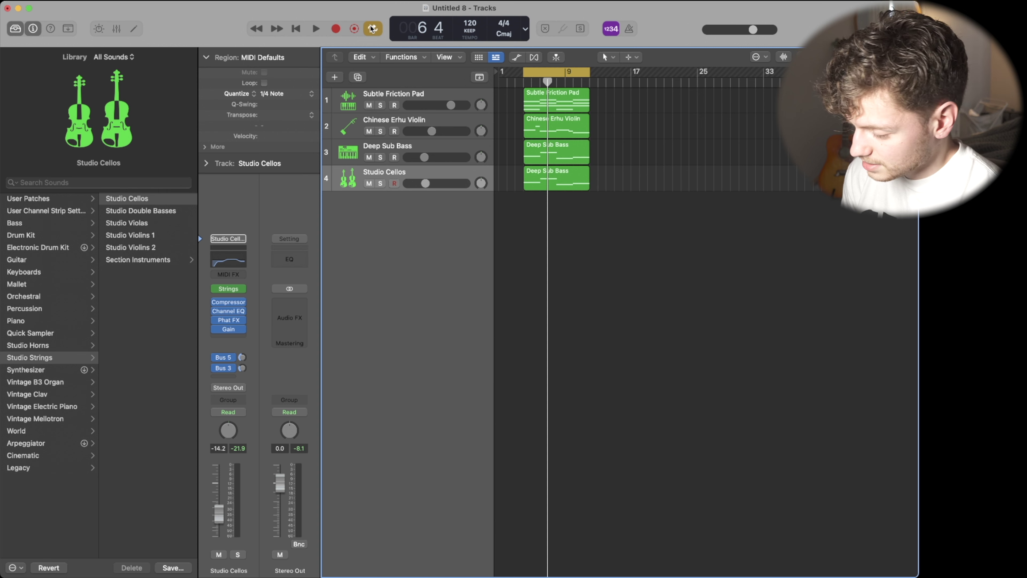
{"action": "mouse_move", "coordinate": [540, 71]}
{"action": "left_mouse_down"}
{"action": "mouse_move", "coordinate": [601, 71]}
{"action": "mouse_move", "coordinate": [540, 71]}
{"action": "left_mouse_up"}
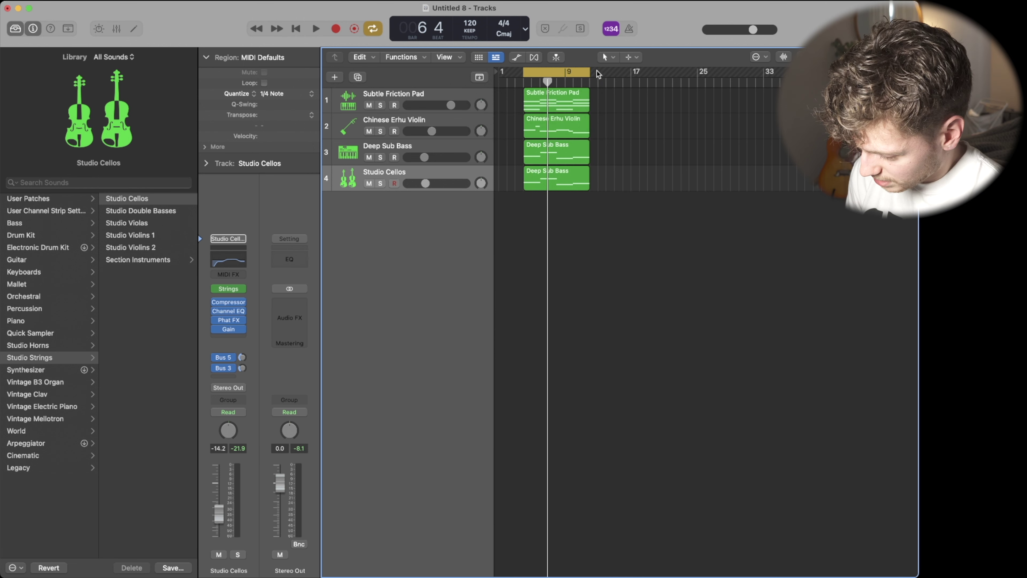
{"action": "left_click", "coordinate": [588, 71]}
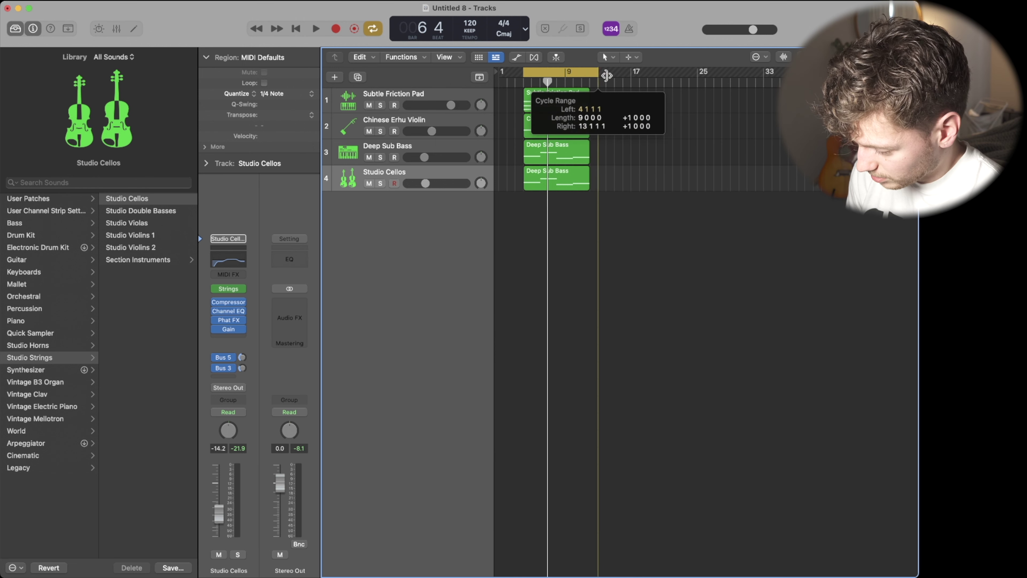
{"action": "key", "text": "super+Right"}
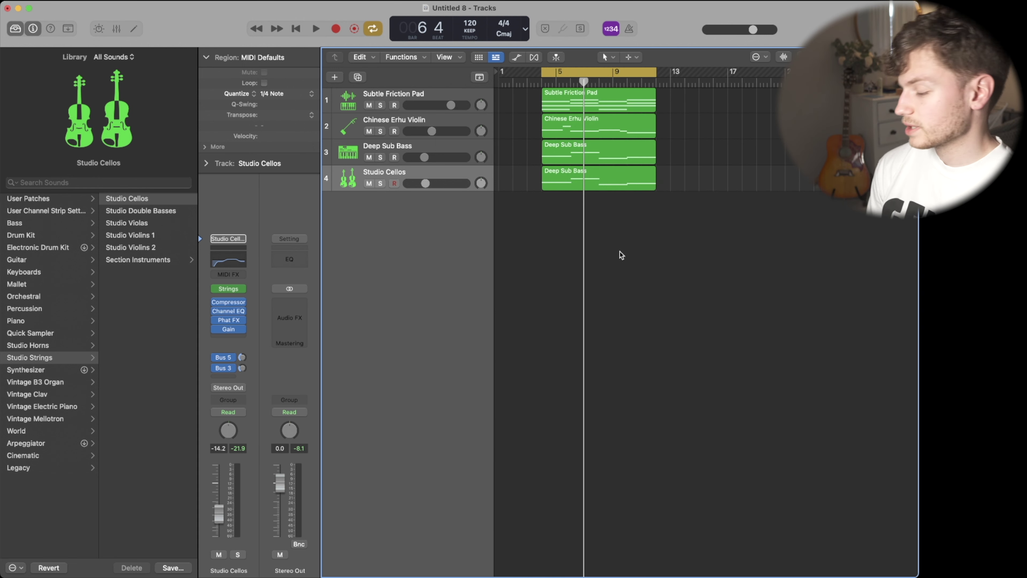
{"action": "key", "text": "super+Left"}
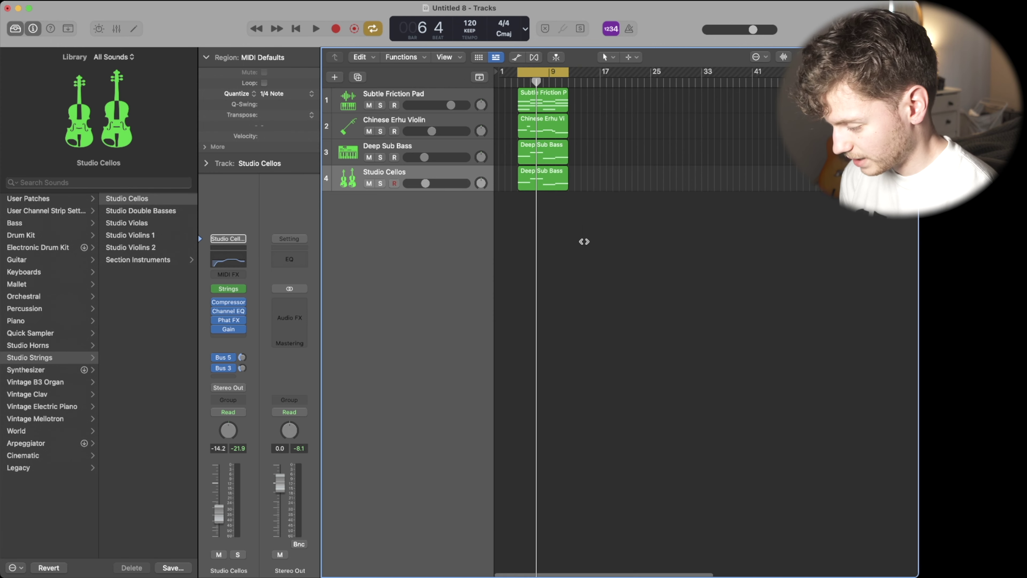
{"action": "key", "text": "c"}
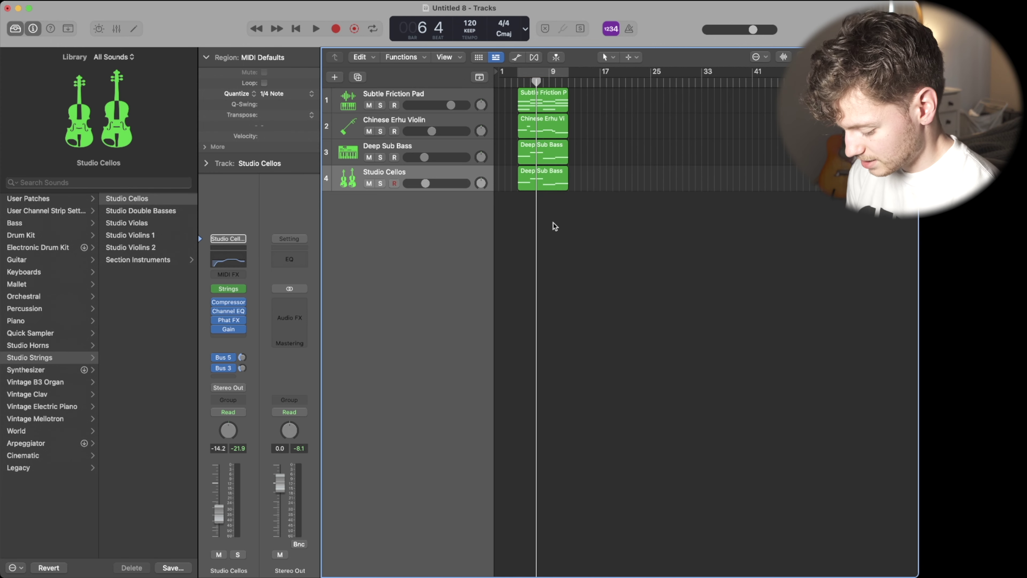
{"action": "left_click_drag", "start_coordinate": [555, 226], "coordinate": [539, 102]}
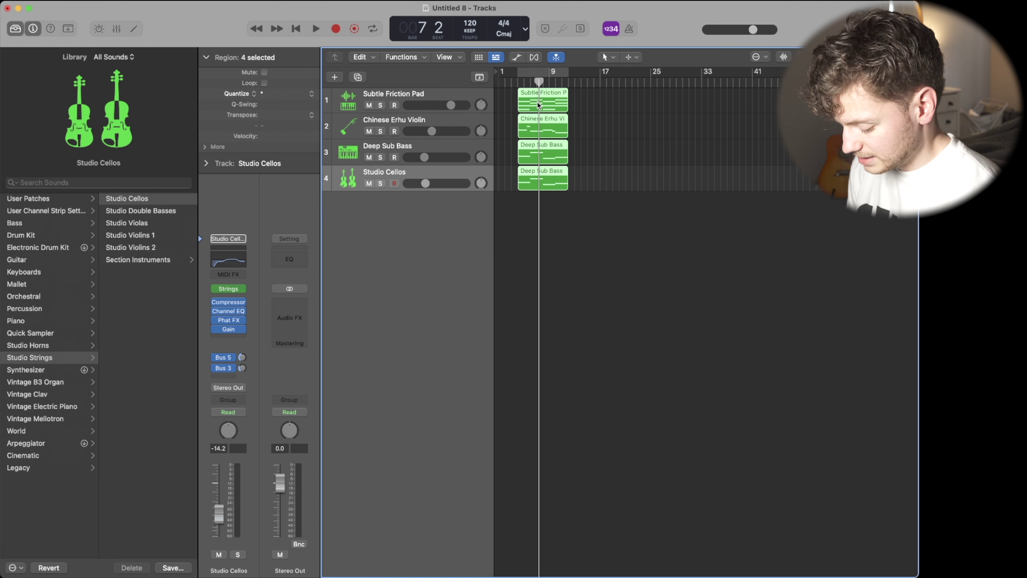
Option-drag copies of the four regions right after the originals and play with cycling on.
{"action": "left_click_drag", "start_coordinate": [613, 223], "coordinate": [513, 60]}
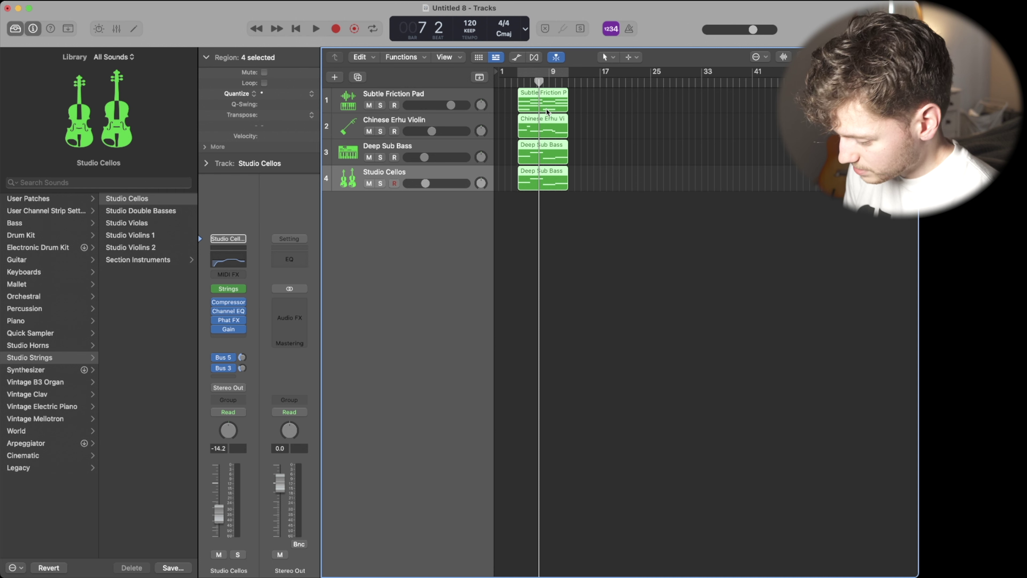
{"action": "left_click_drag", "start_coordinate": [542, 107], "coordinate": [592, 106]}
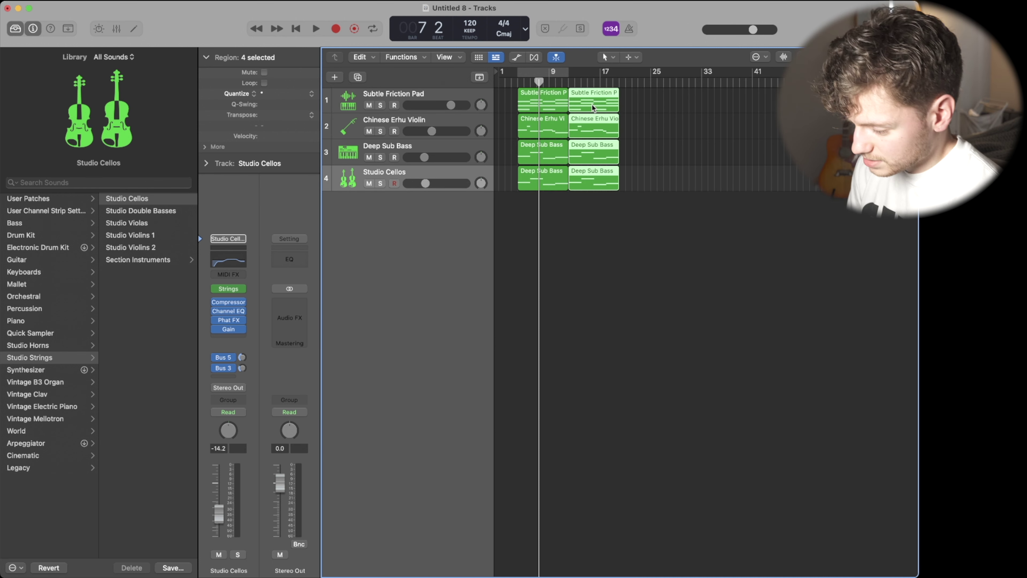
{"action": "left_click", "coordinate": [542, 71]}
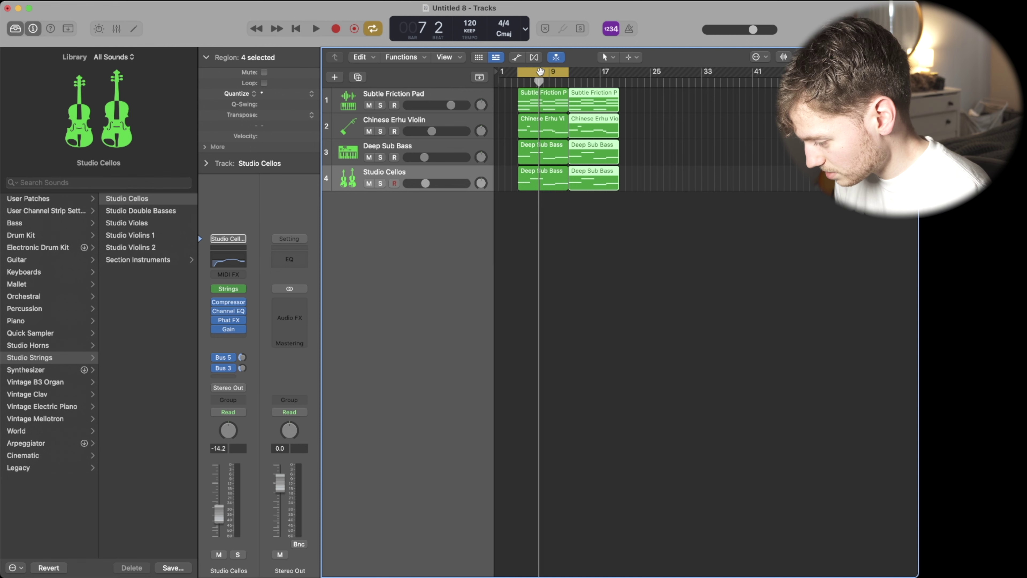
{"action": "key", "text": "space"}
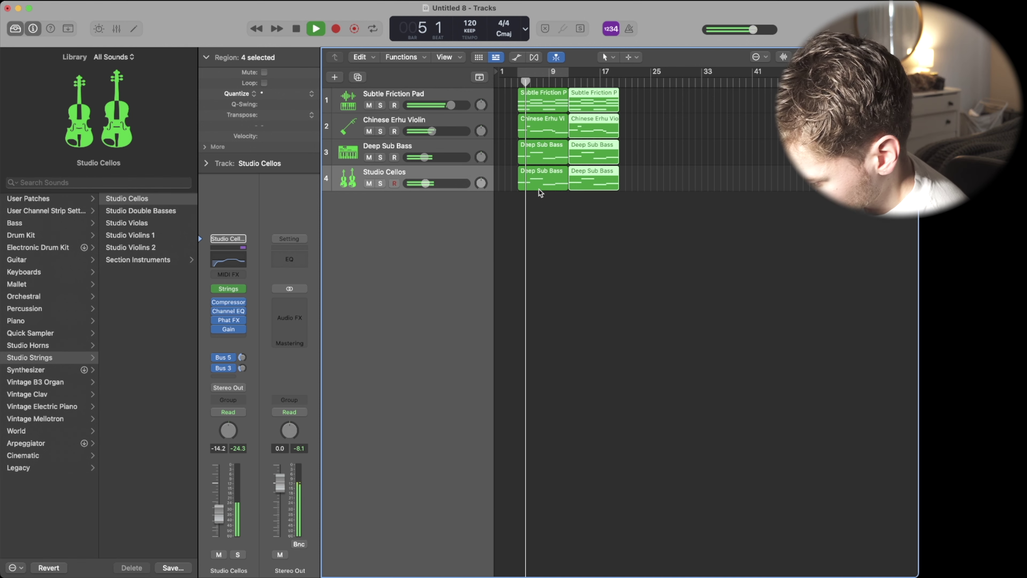
Delete the first Deep Sub Bass region on track 3 and move the cycle range to bars 12–20.
{"action": "left_click", "coordinate": [533, 149]}
{"action": "key", "text": "Delete"}
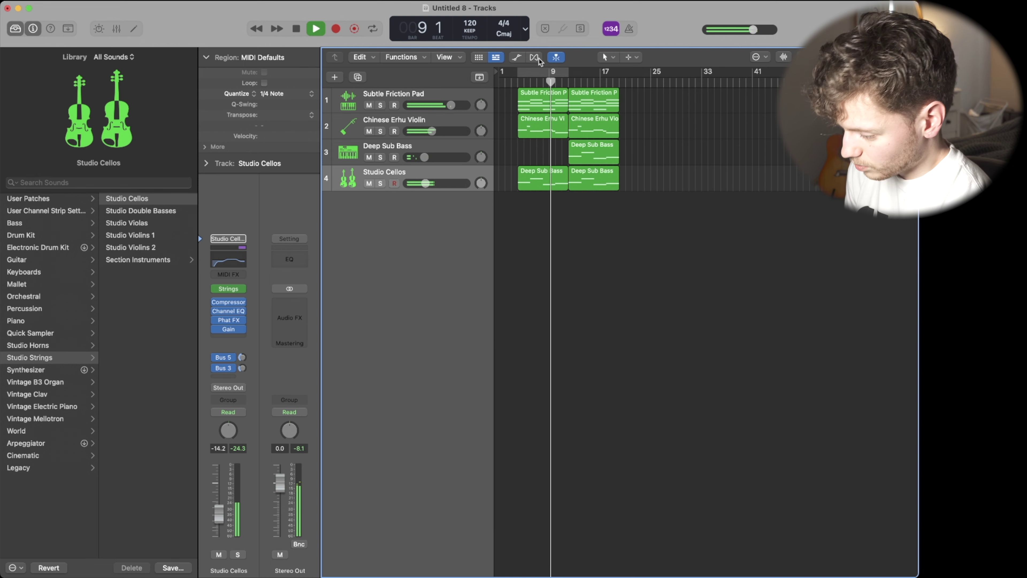
{"action": "key", "text": "c"}
{"action": "left_click_drag", "start_coordinate": [532, 72], "coordinate": [583, 69]}
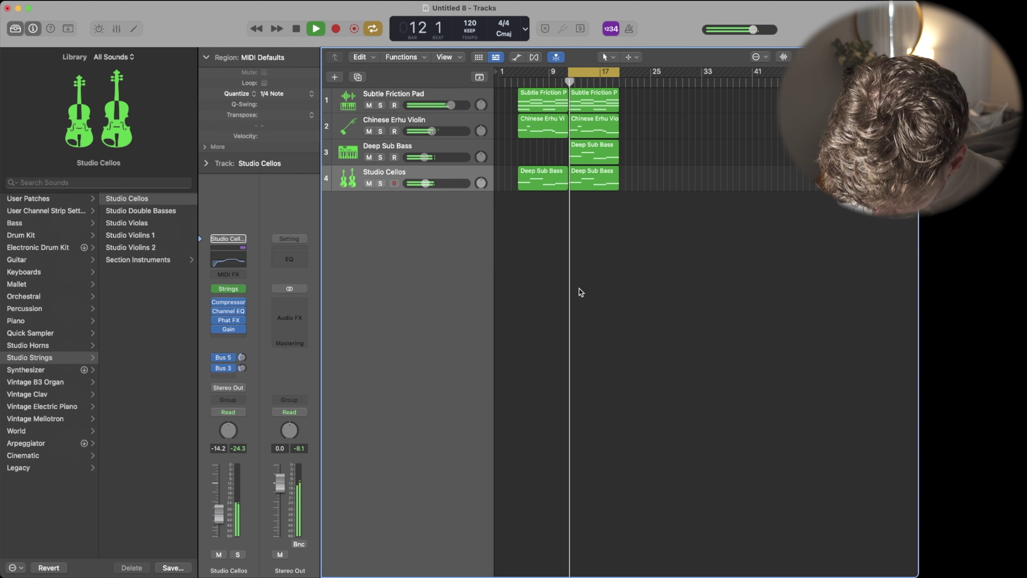
Stop playback and create a new software instrument track, Inst 5.
{"action": "key", "text": "space"}
{"action": "left_click", "coordinate": [337, 78]}
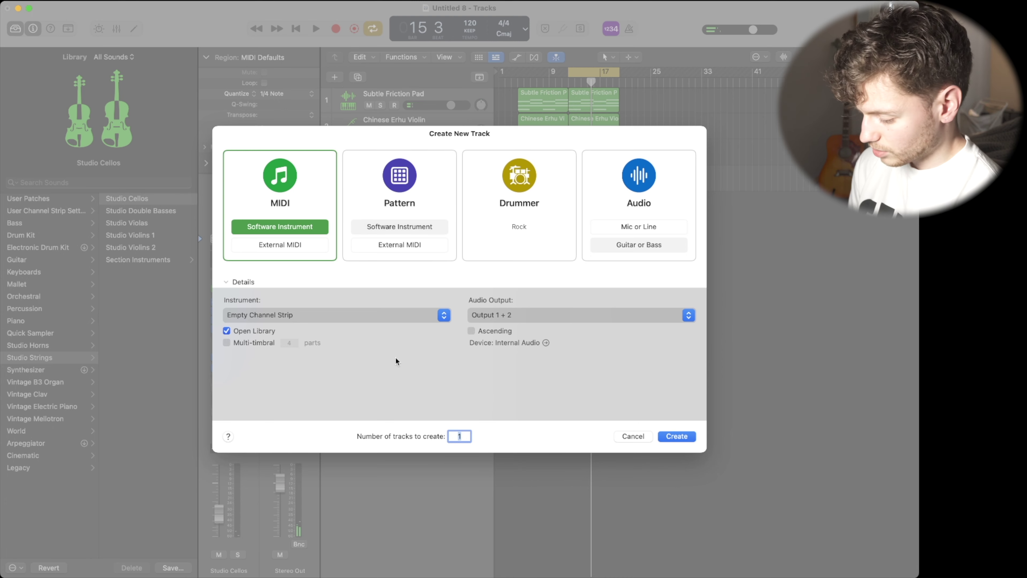
{"action": "left_click", "coordinate": [675, 439]}
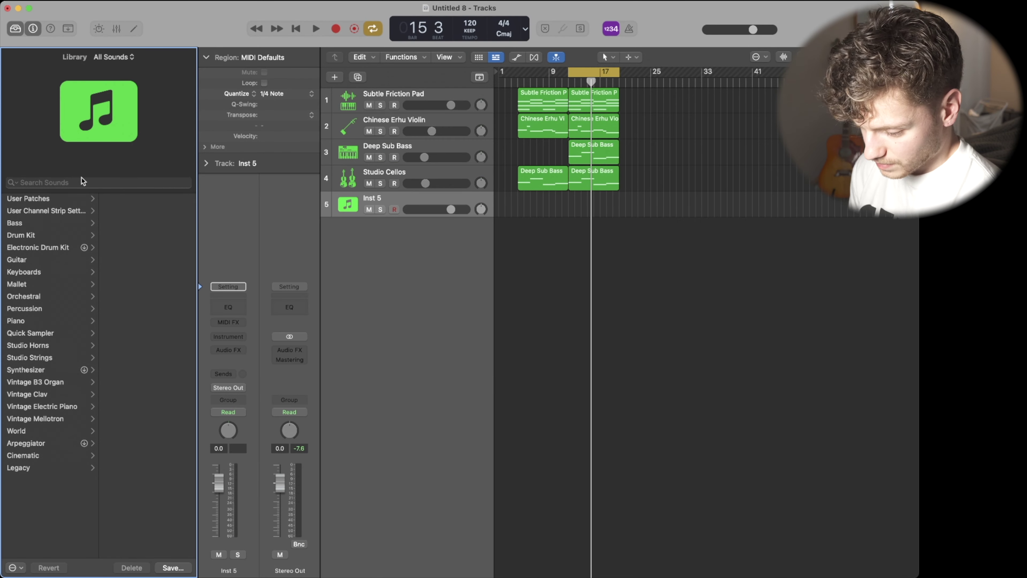
Load the Control Voltage kit from Electronic Drum Kit onto track 5 and open Musical Typing.
{"action": "left_click", "coordinate": [43, 236]}
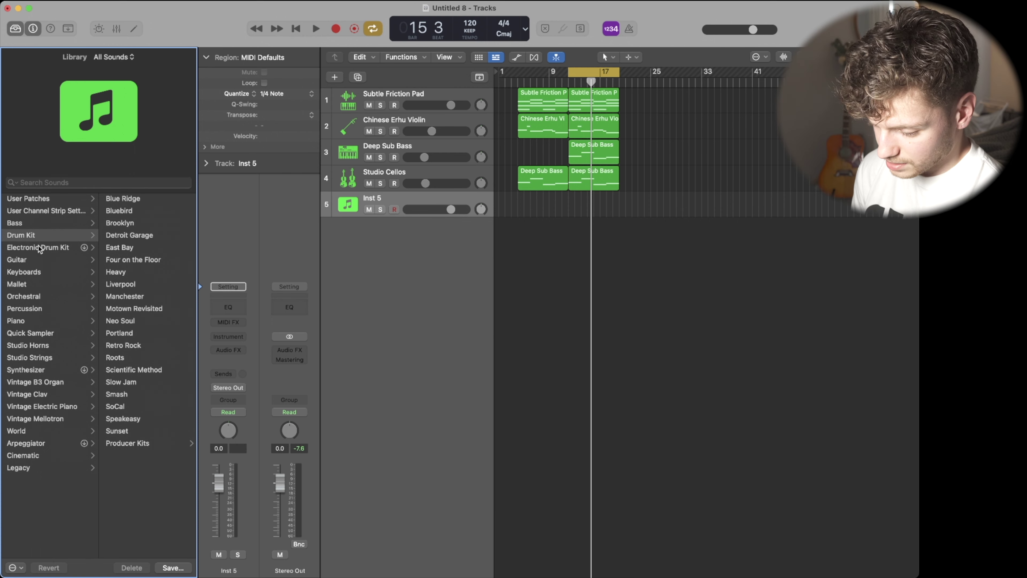
{"action": "left_click", "coordinate": [40, 247]}
{"action": "scroll", "coordinate": [118, 324], "scroll_direction": "down", "scroll_amount": 20}
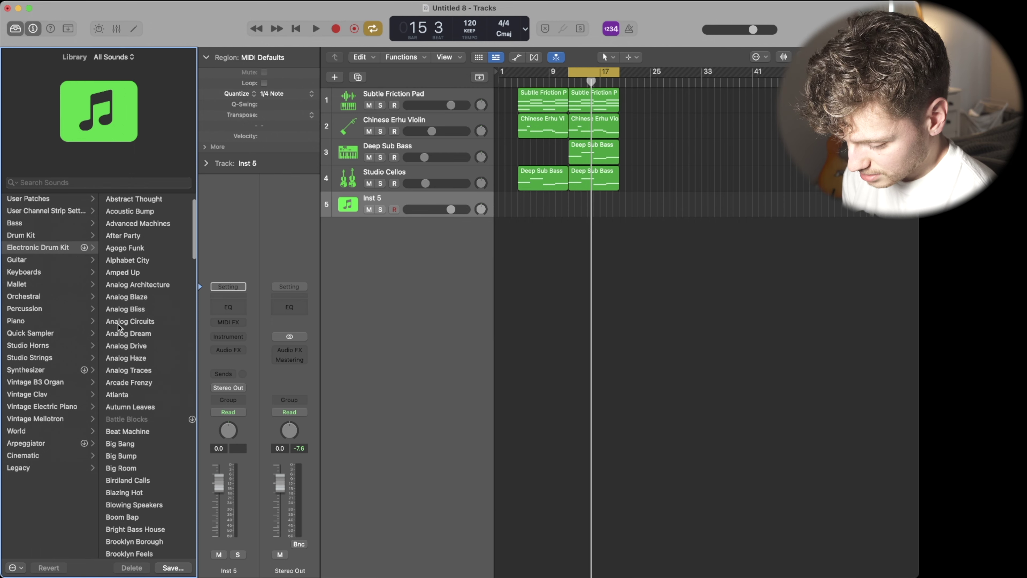
{"action": "scroll", "coordinate": [118, 324], "scroll_direction": "down", "scroll_amount": 20}
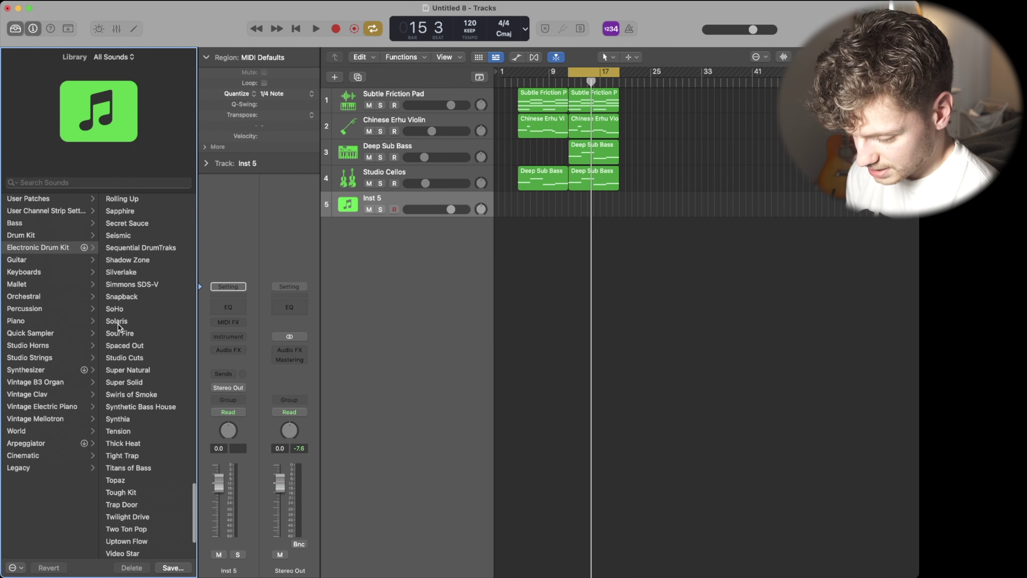
{"action": "scroll", "coordinate": [128, 446], "scroll_direction": "up", "scroll_amount": 20}
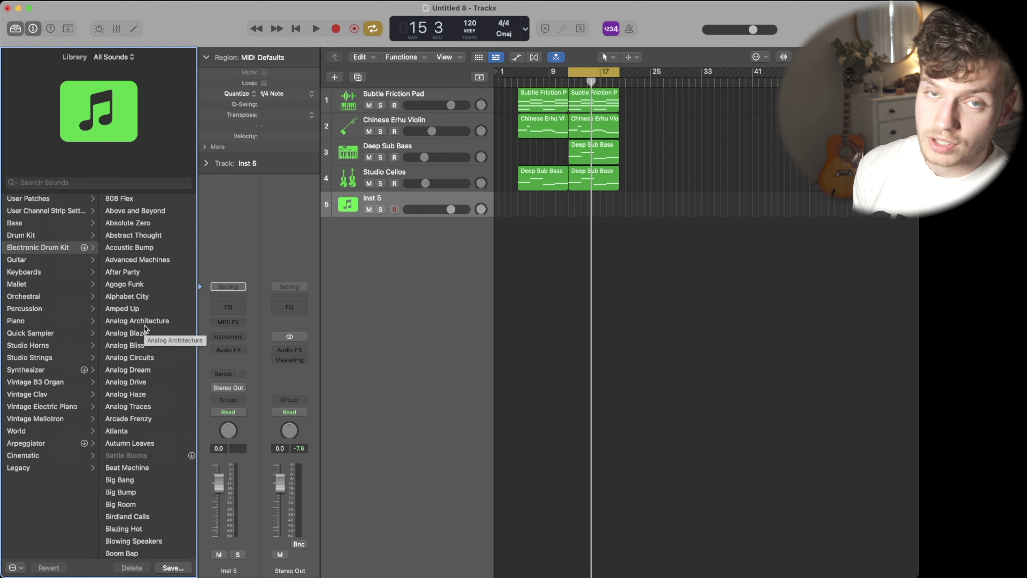
{"action": "left_click", "coordinate": [31, 236]}
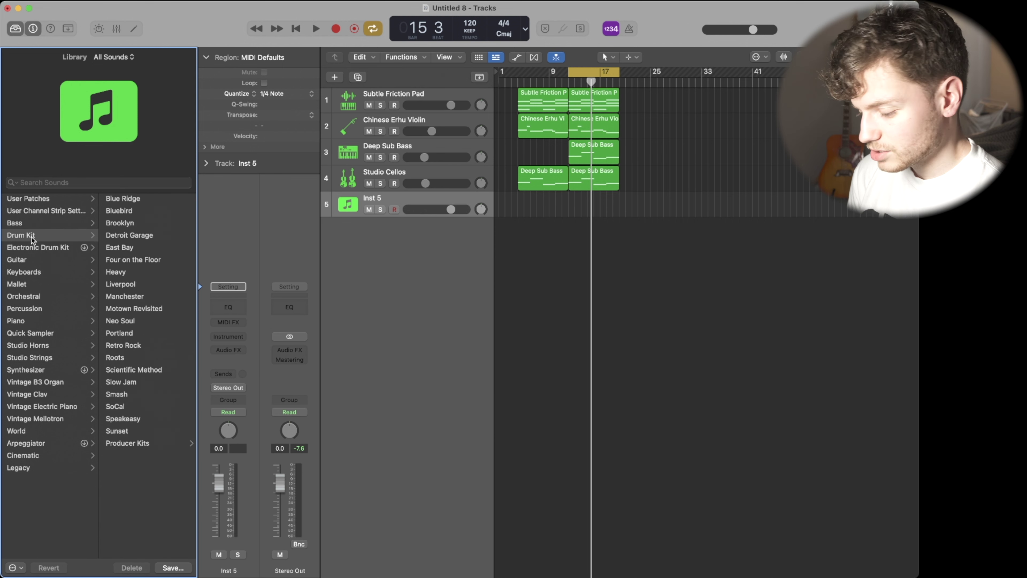
{"action": "left_click", "coordinate": [40, 250]}
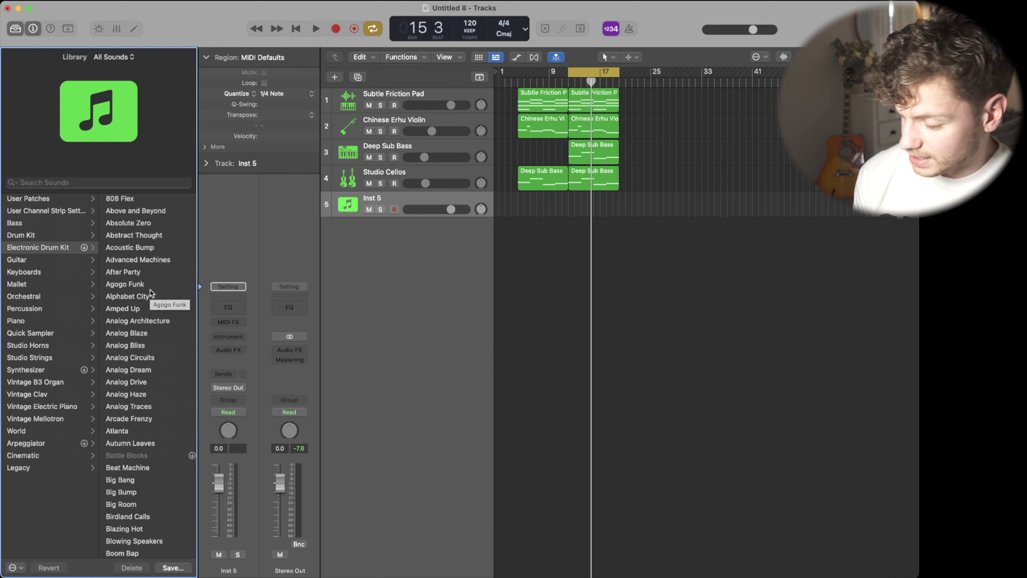
{"action": "scroll", "coordinate": [150, 290], "scroll_direction": "down", "scroll_amount": 3}
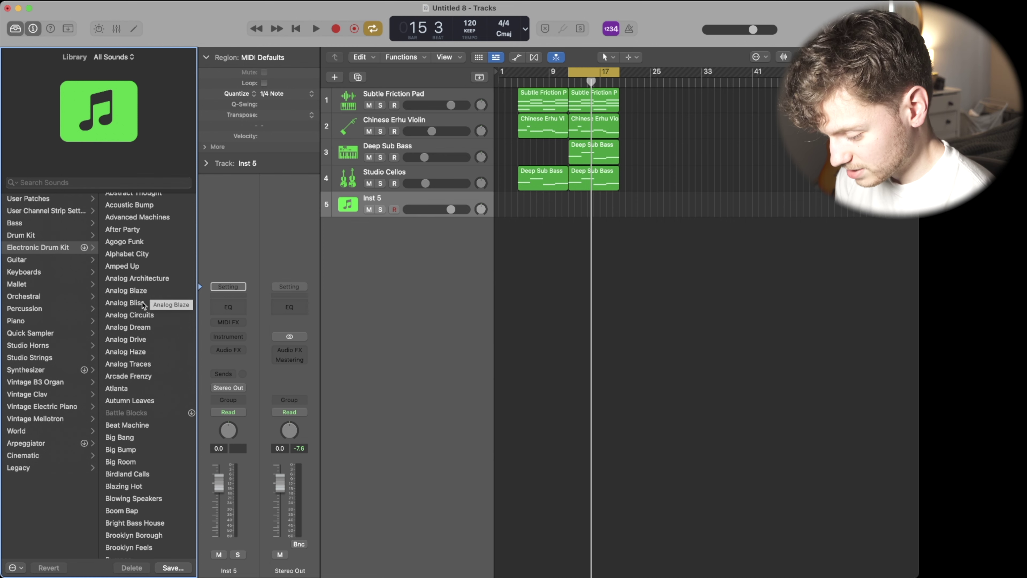
{"action": "left_click", "coordinate": [129, 314]}
{"action": "key", "text": "super+k"}
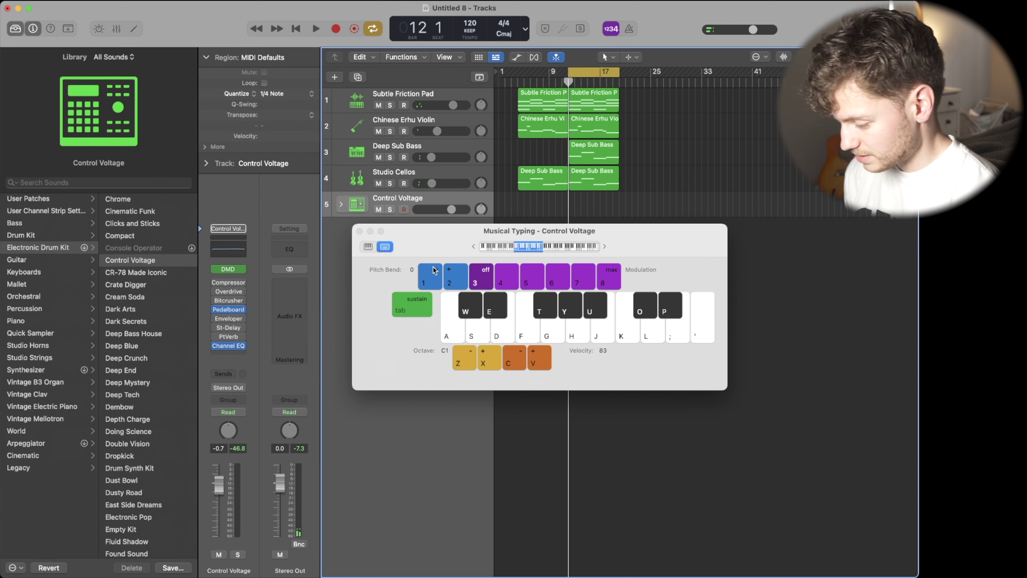
{"action": "left_click", "coordinate": [448, 329]}
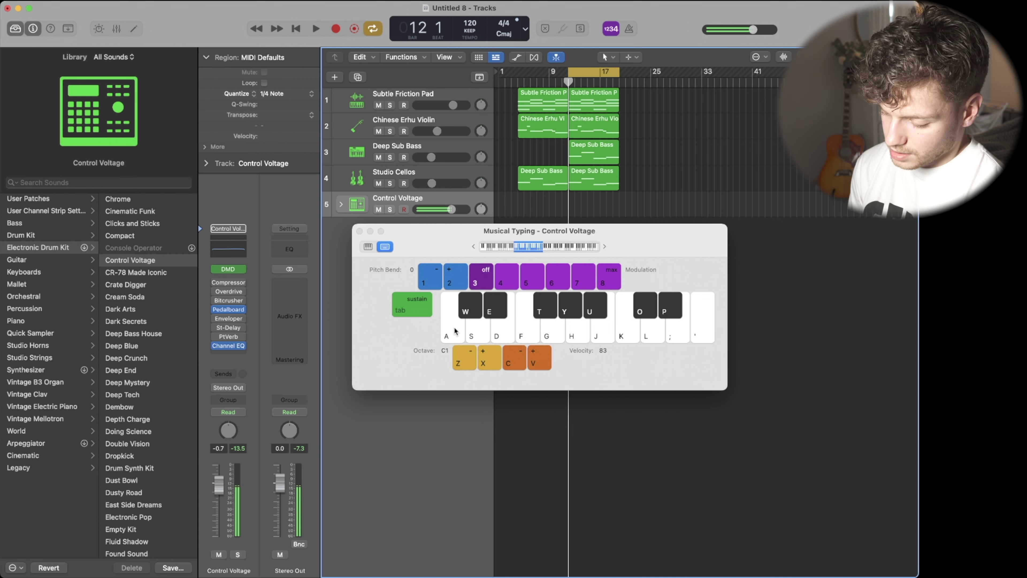
{"action": "left_click", "coordinate": [479, 329]}
{"action": "left_click", "coordinate": [501, 312]}
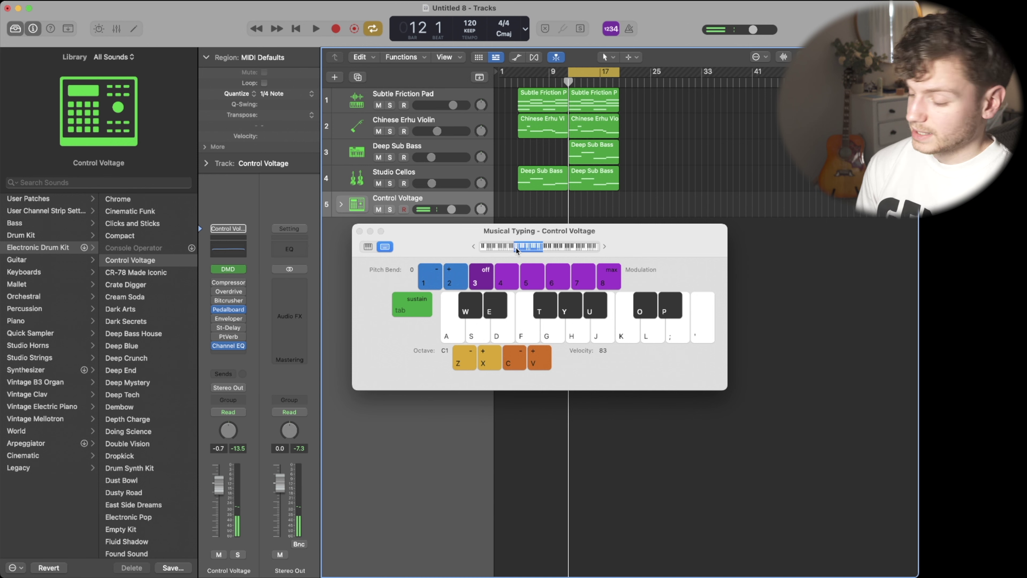
{"action": "key", "text": "z"}
{"action": "key", "text": "z"}
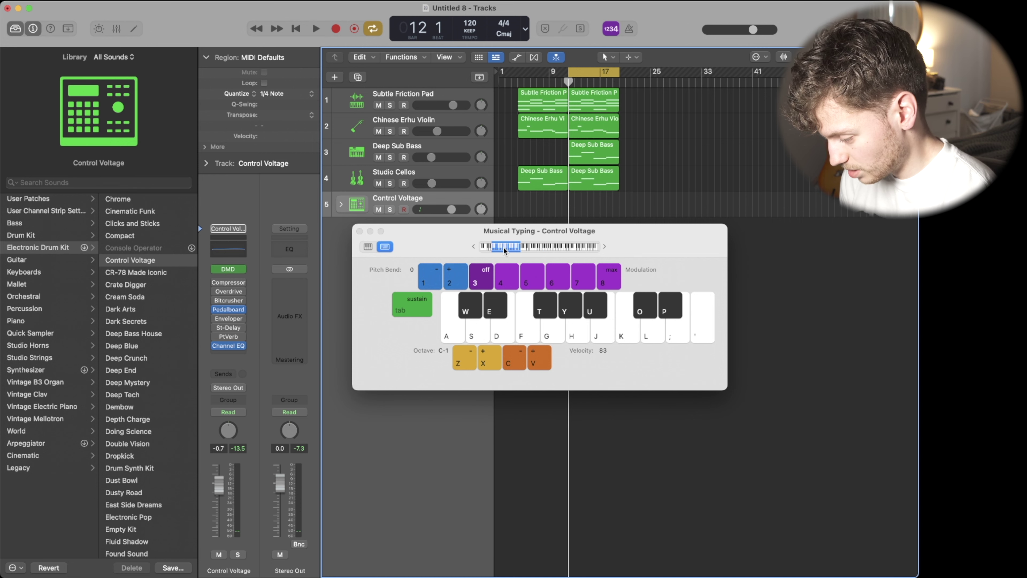
{"action": "mouse_move", "coordinate": [503, 249]}
{"action": "left_mouse_down"}
{"action": "mouse_move", "coordinate": [589, 246]}
{"action": "mouse_move", "coordinate": [513, 247]}
{"action": "left_mouse_up"}
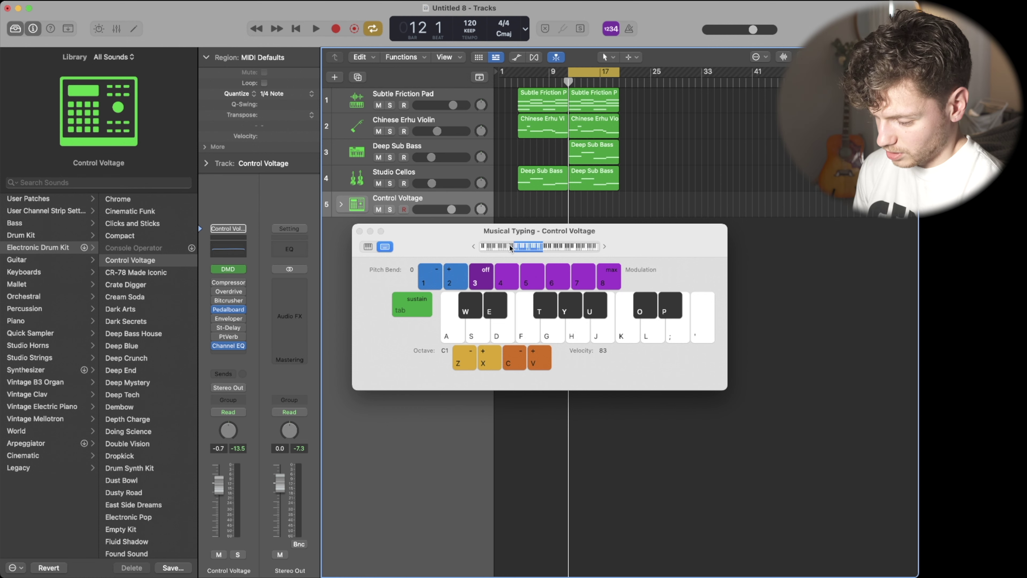
{"action": "key", "text": "a"}
{"action": "left_click", "coordinate": [548, 248]}
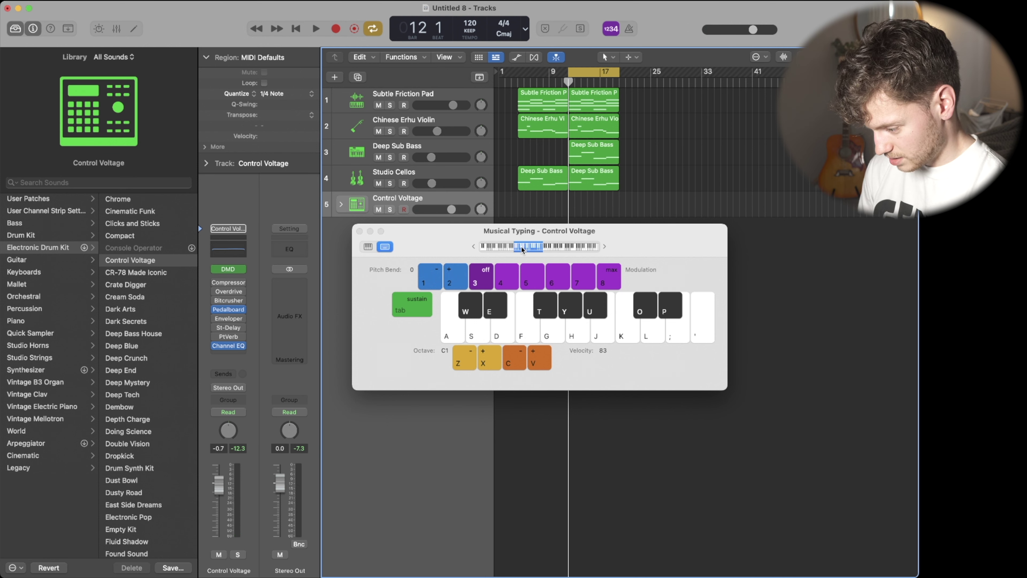
{"action": "key", "text": "a"}
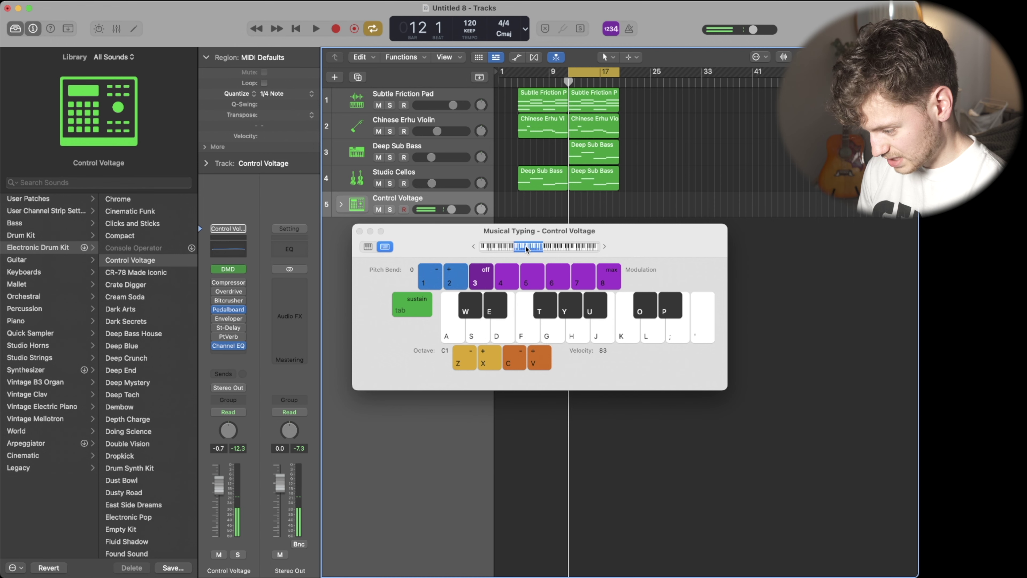
{"action": "key", "text": "s"}
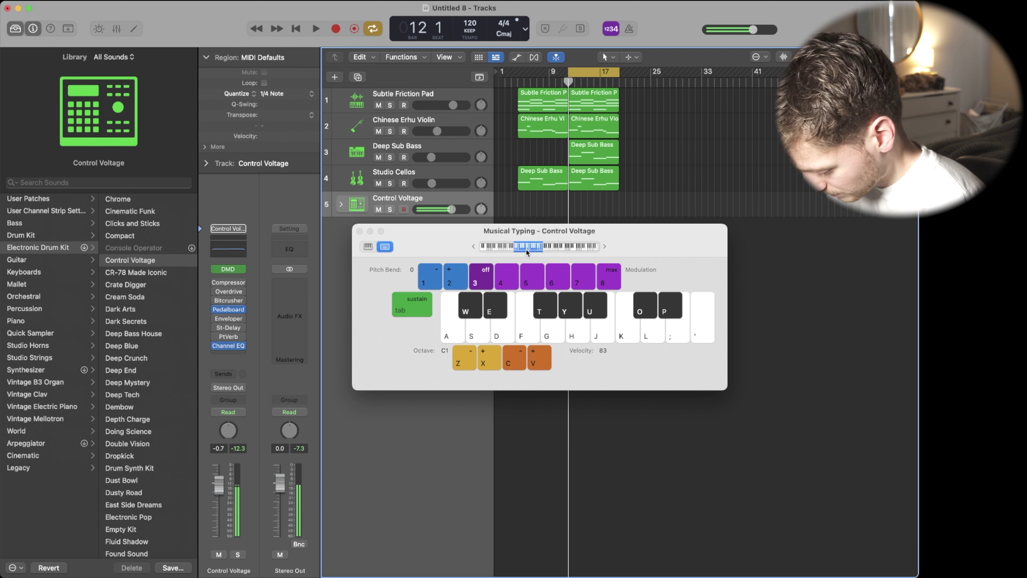
Record S and A drum hits on track 5 with the metronome on, then stop.
{"action": "key", "text": "r"}
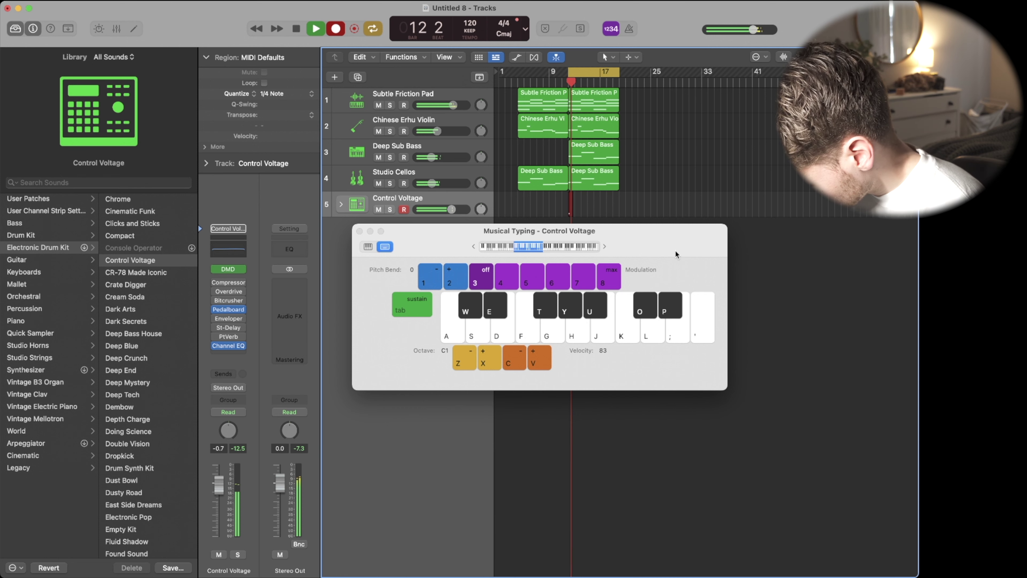
{"action": "key", "text": "s"}
{"action": "key", "text": "a"}
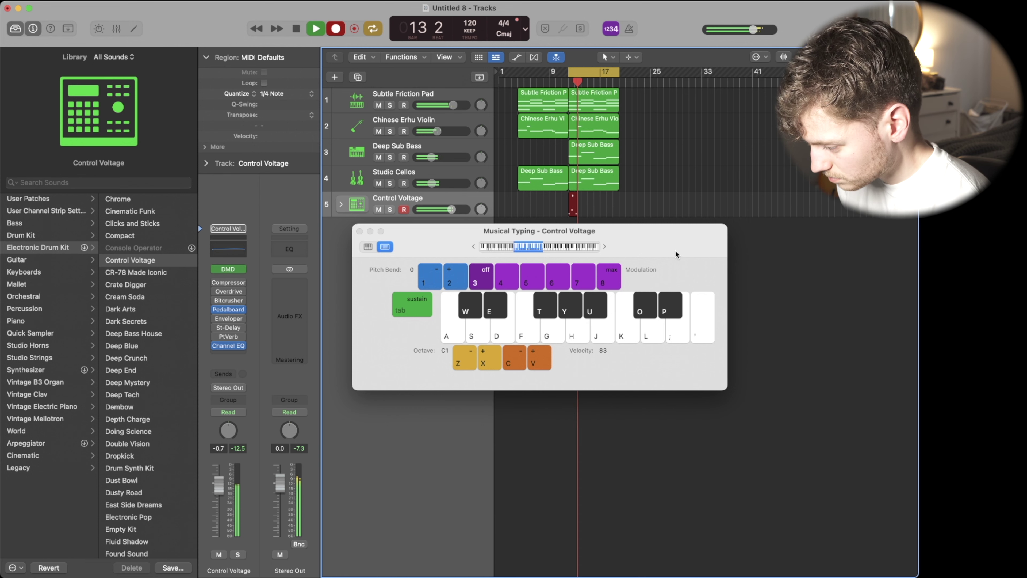
{"action": "key", "text": "s"}
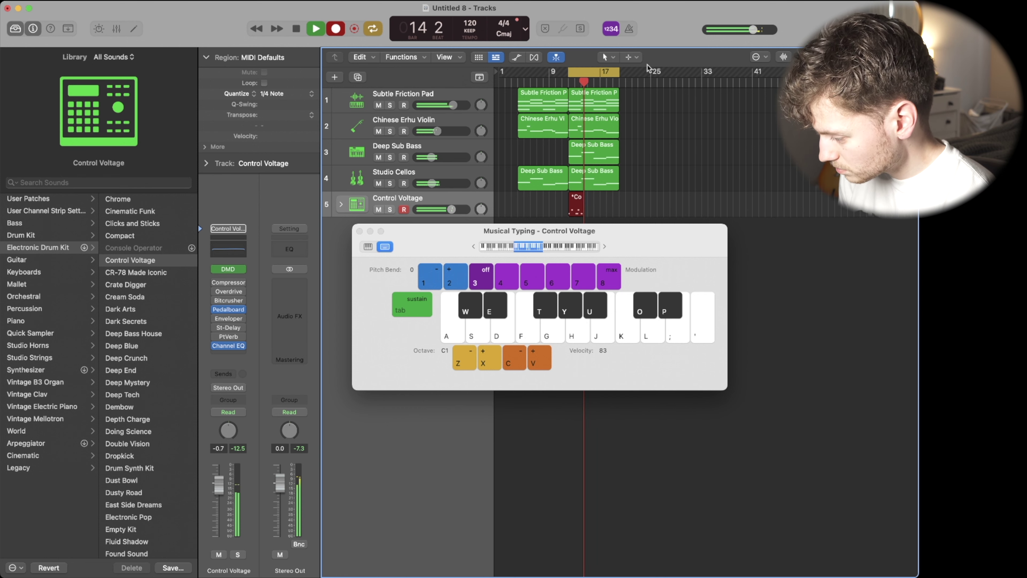
{"action": "left_click", "coordinate": [629, 29]}
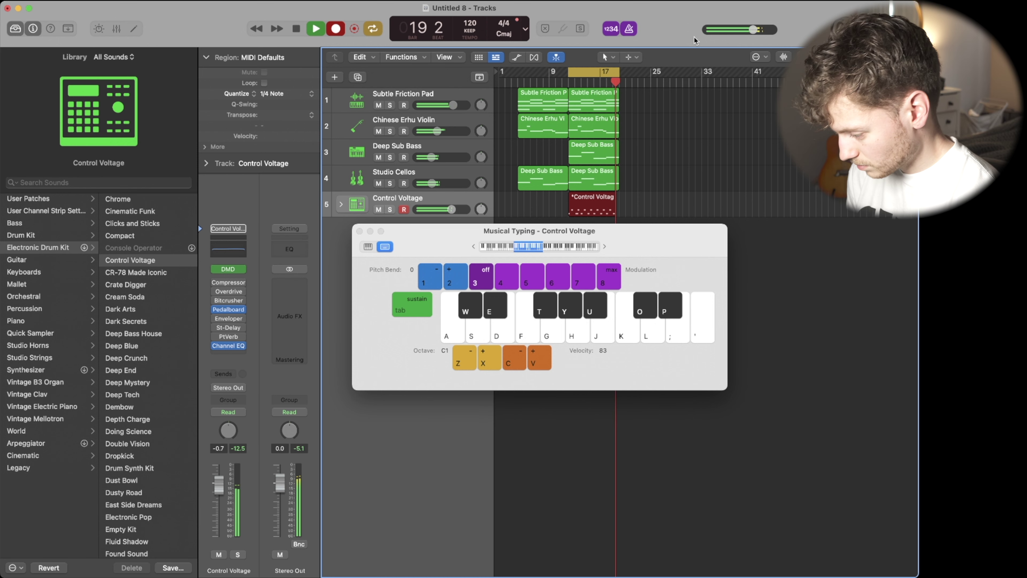
{"action": "key", "text": "space"}
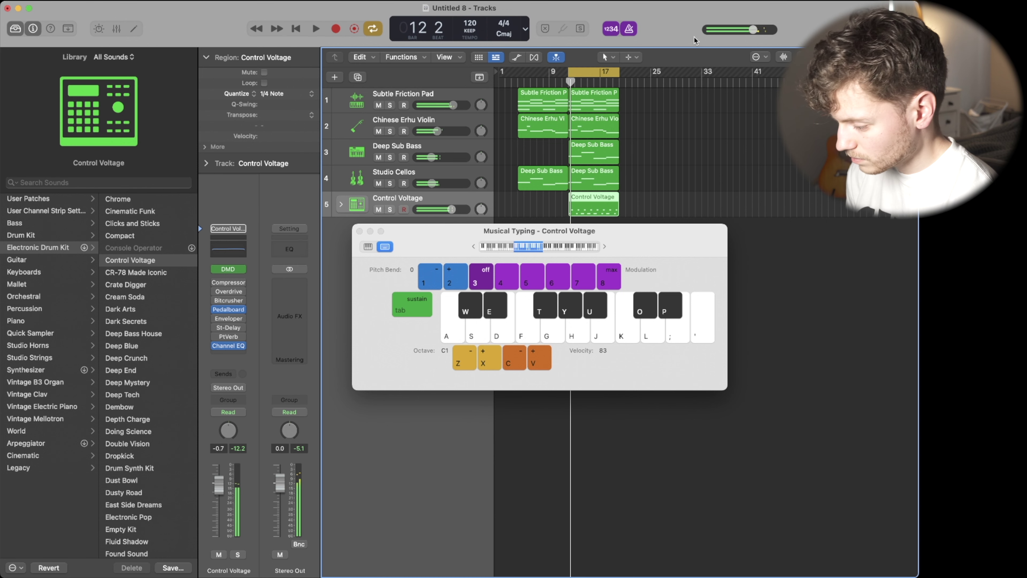
Test a drum hit and close the Musical Typing window.
{"action": "key", "text": "a"}
{"action": "key", "text": "a"}
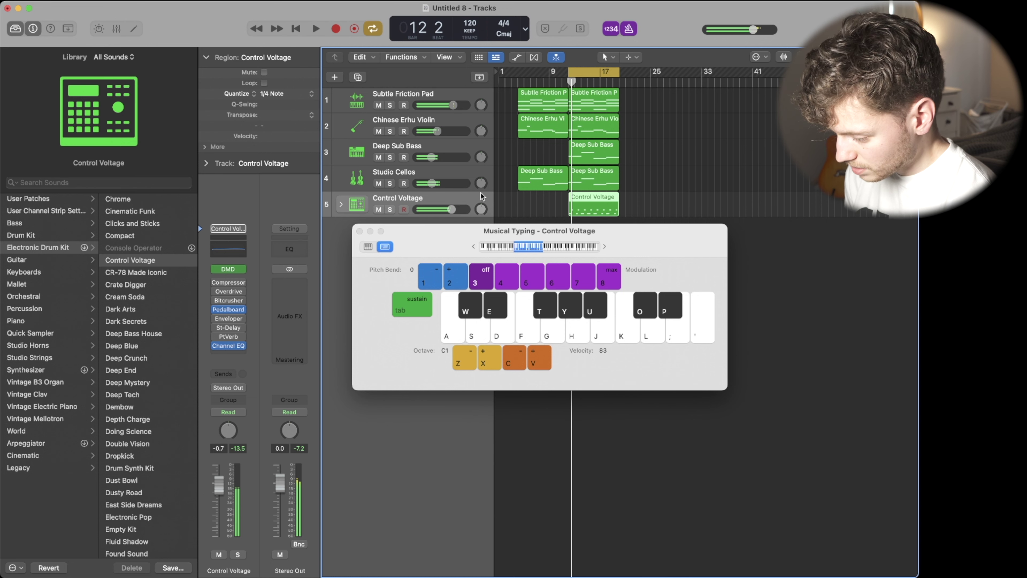
{"action": "left_click", "coordinate": [359, 231]}
{"action": "left_click", "coordinate": [308, 101]}
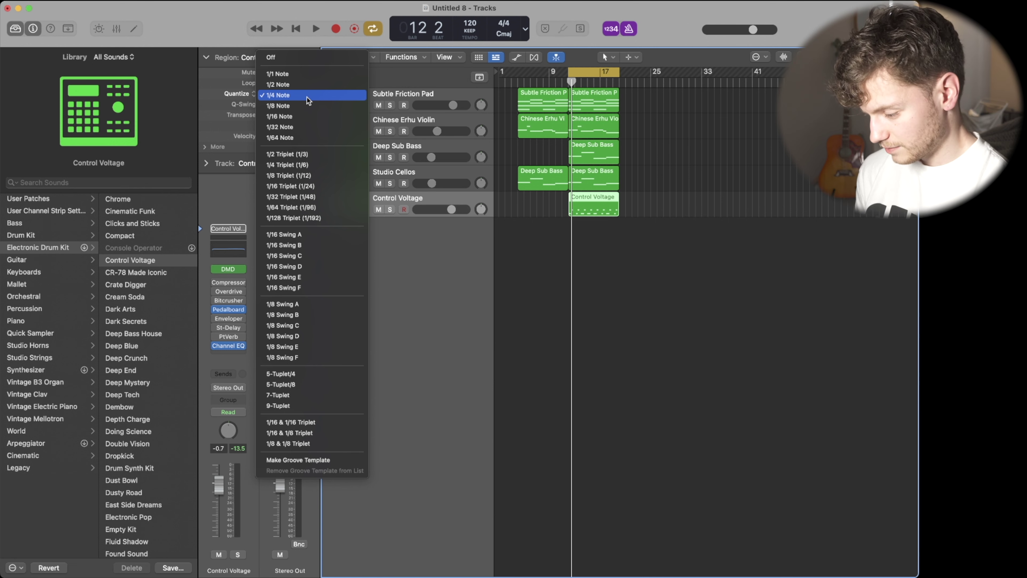
Quantize the Control Voltage region to 1/8 Note, play it back, and turn the metronome off.
{"action": "left_click", "coordinate": [271, 106]}
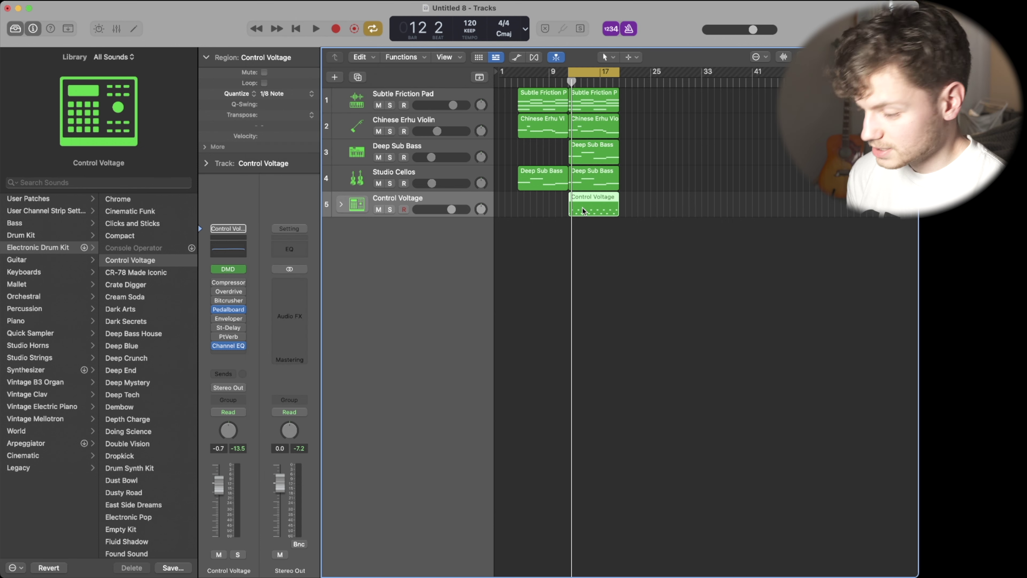
{"action": "key", "text": "space"}
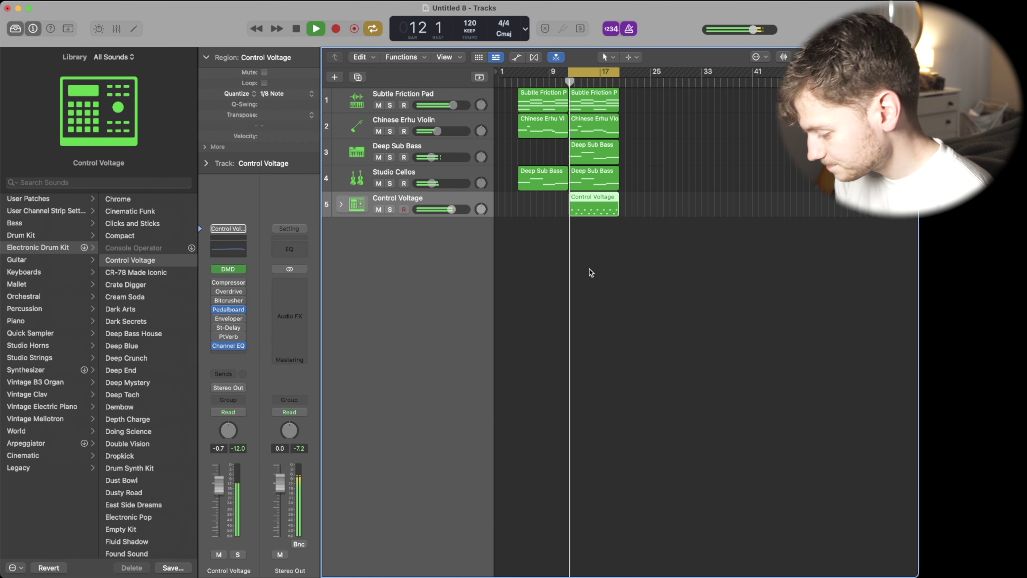
{"action": "left_click", "coordinate": [589, 271]}
{"action": "left_click", "coordinate": [629, 29]}
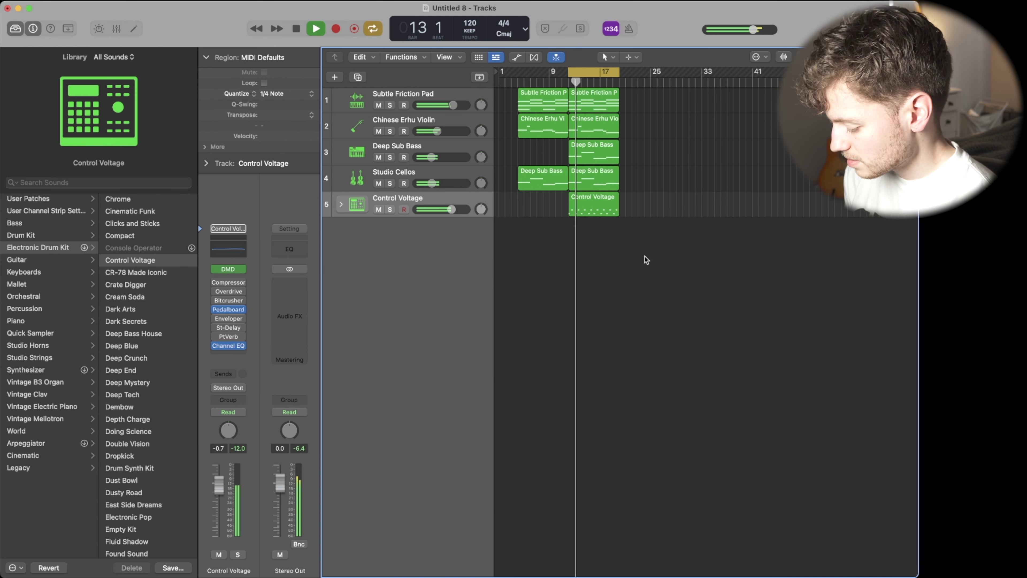
{"action": "key", "text": "space"}
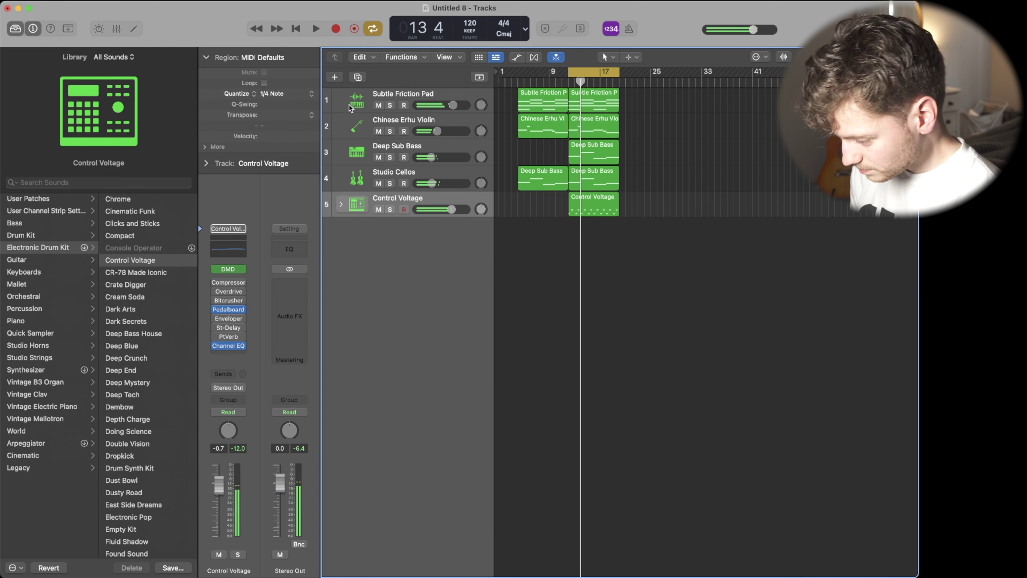
Add a sixth software instrument track and load Laser Battle from Electronic Drum Kit.
{"action": "left_click", "coordinate": [335, 77]}
{"action": "key", "text": "Return"}
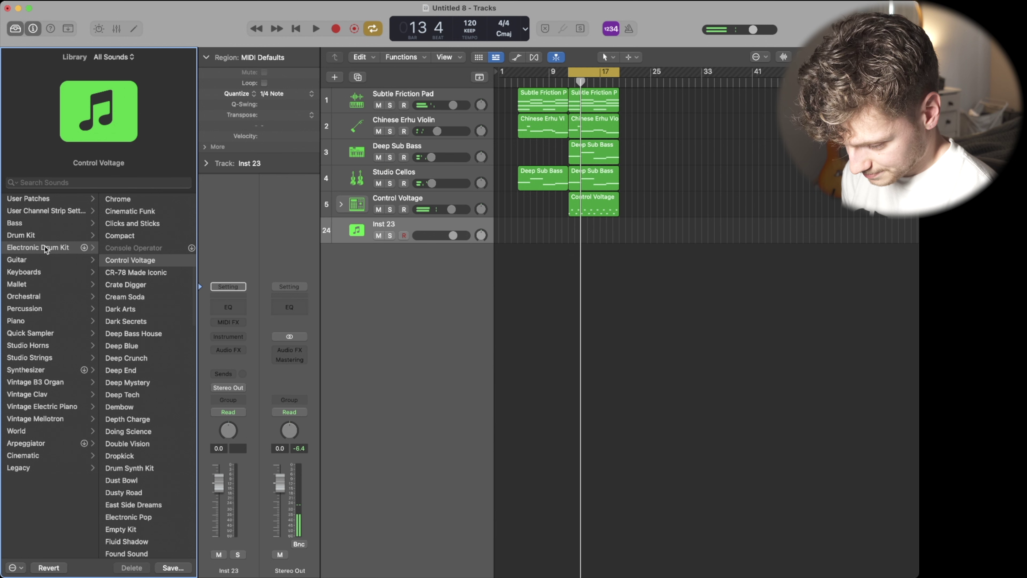
{"action": "left_click", "coordinate": [33, 245]}
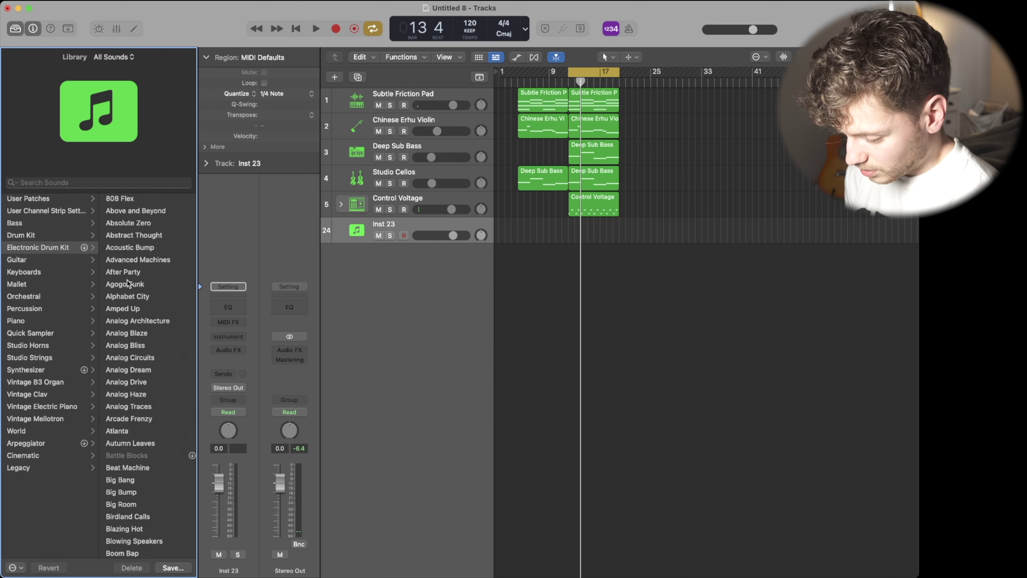
{"action": "scroll", "coordinate": [127, 281], "scroll_direction": "down", "scroll_amount": 10}
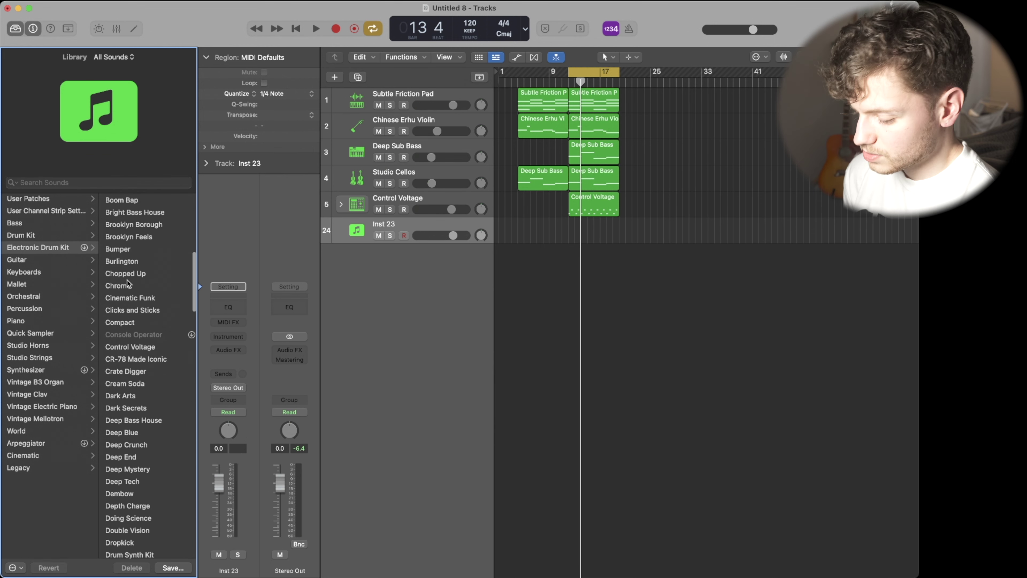
{"action": "scroll", "coordinate": [127, 283], "scroll_direction": "down", "scroll_amount": 10}
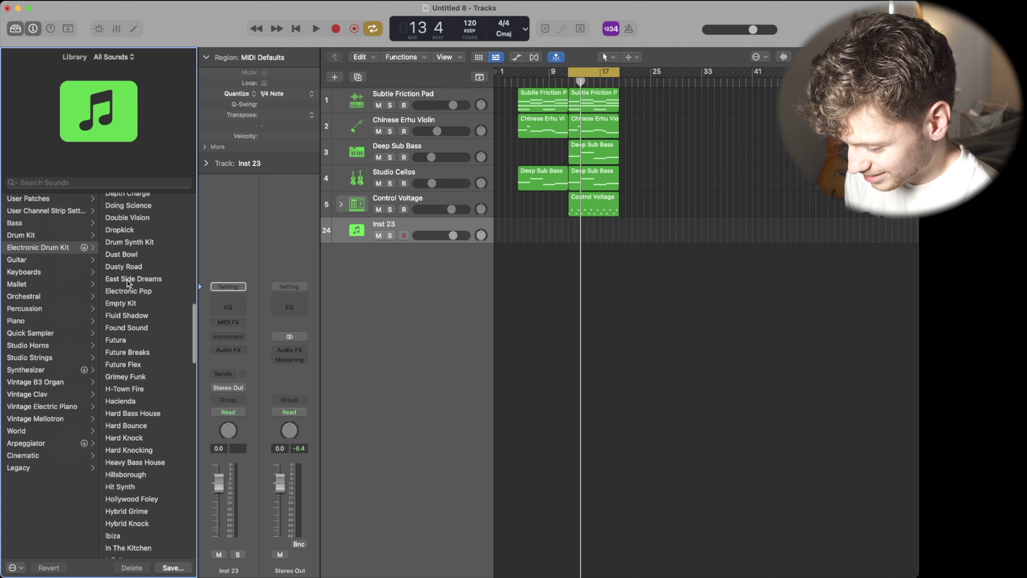
{"action": "scroll", "coordinate": [127, 283], "scroll_direction": "down", "scroll_amount": 4}
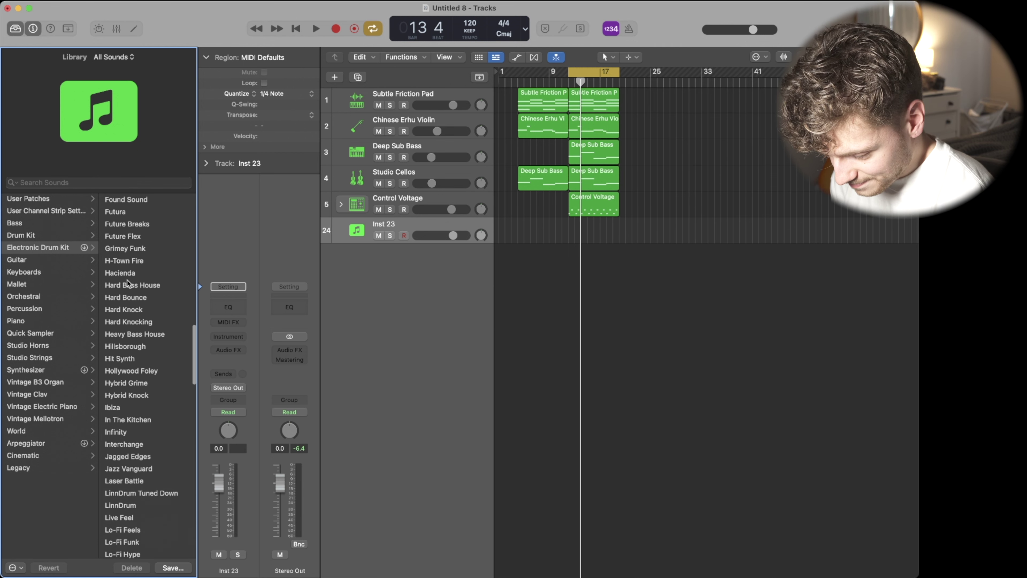
{"action": "scroll", "coordinate": [127, 283], "scroll_direction": "down", "scroll_amount": 4}
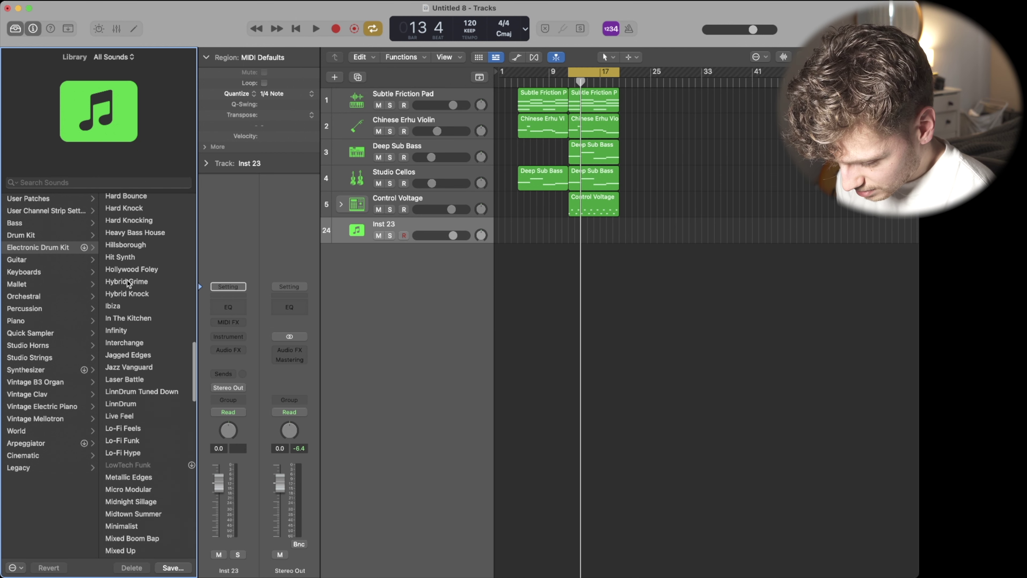
{"action": "left_click", "coordinate": [112, 355]}
Record a Laser Battle take of A, T and Y hits via Musical Typing, then stop.
{"action": "key", "text": "super+k"}
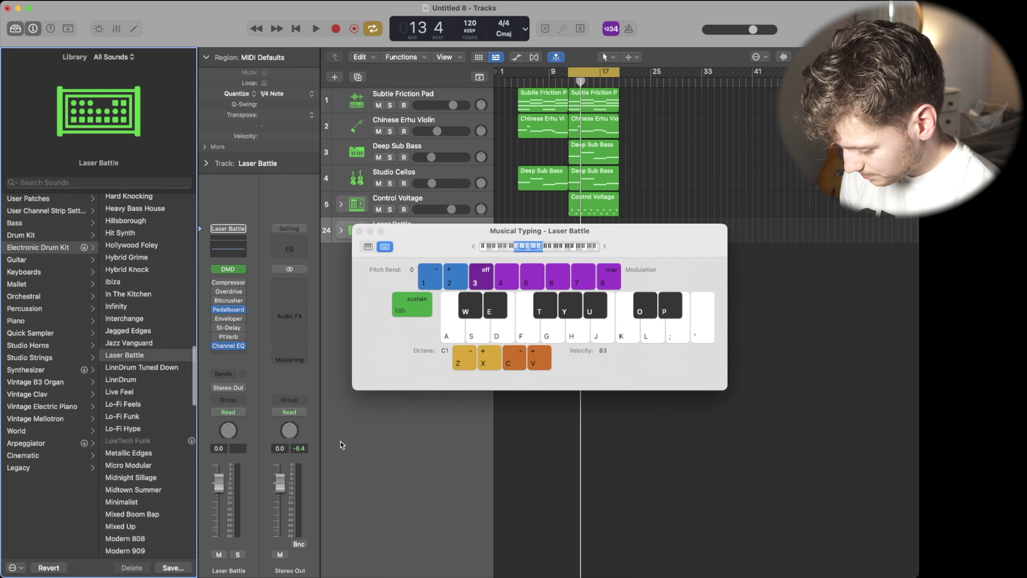
{"action": "key", "text": "r"}
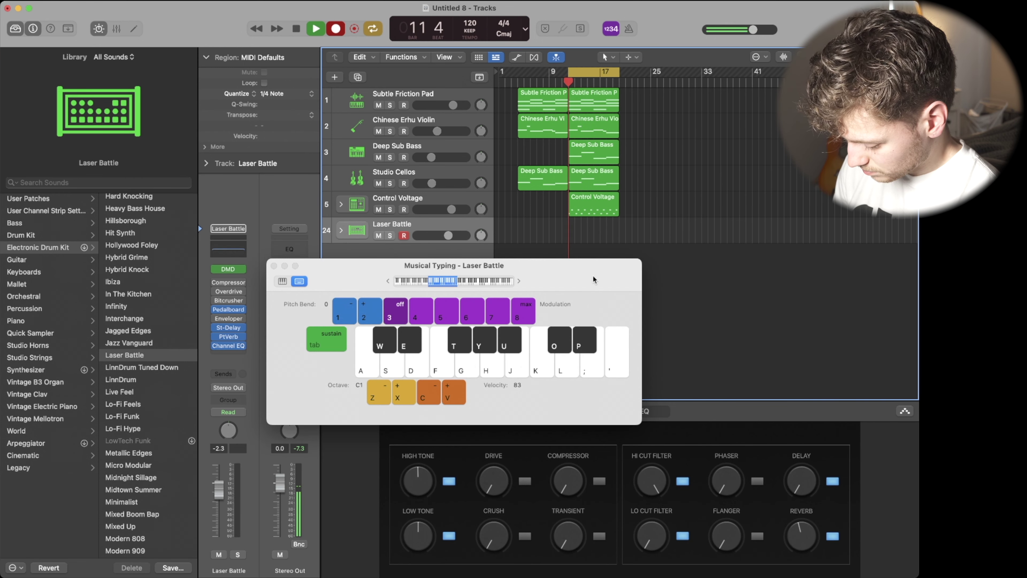
{"action": "key", "text": "a"}
{"action": "key", "text": "a"}
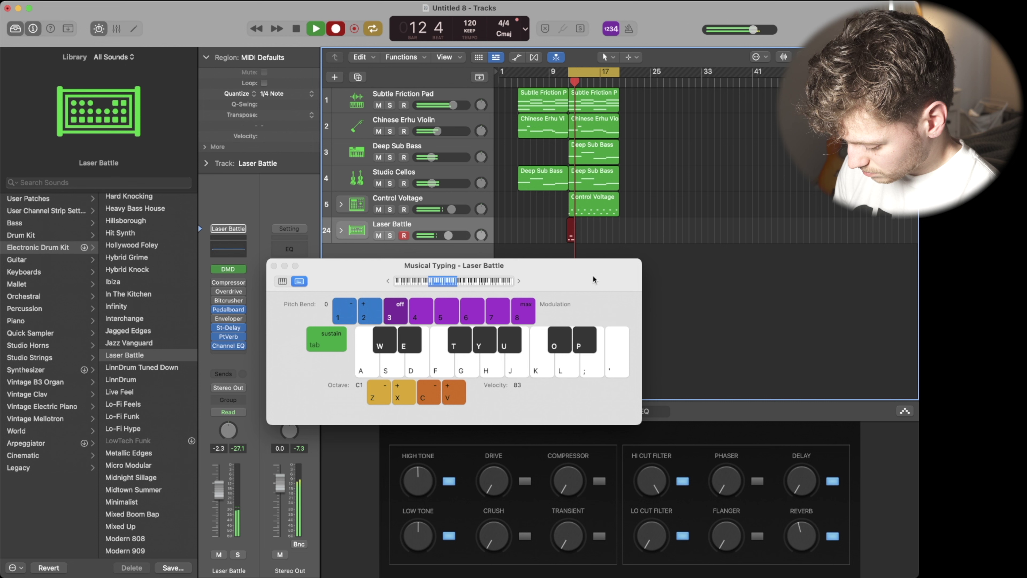
{"action": "key", "text": "a"}
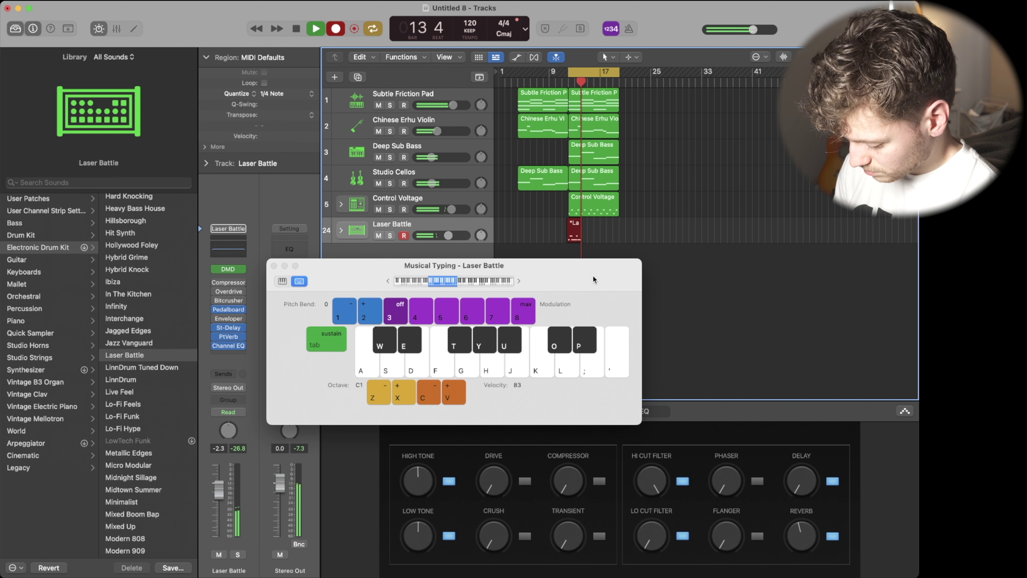
{"action": "key", "text": "a"}
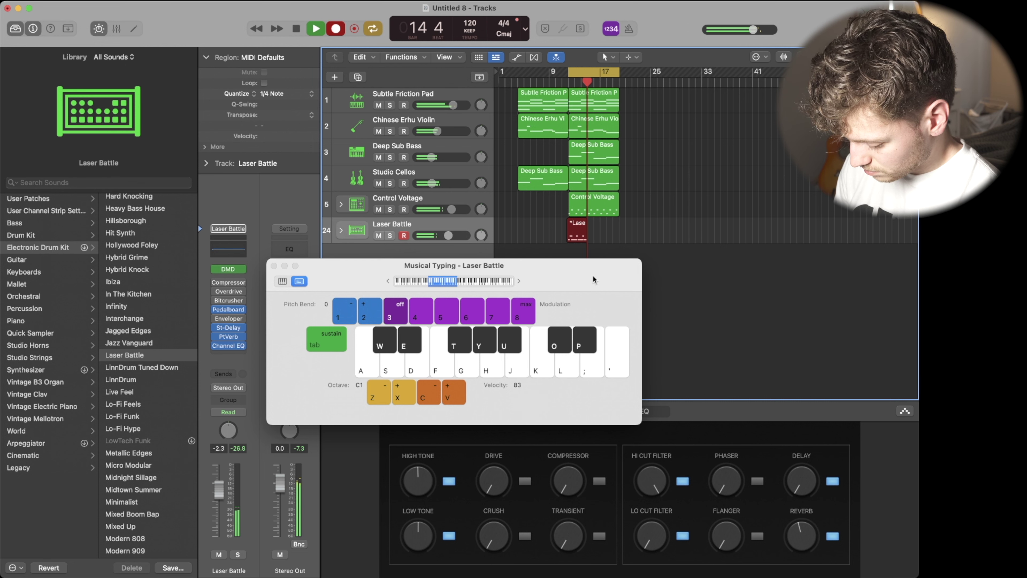
{"action": "key", "text": "t"}
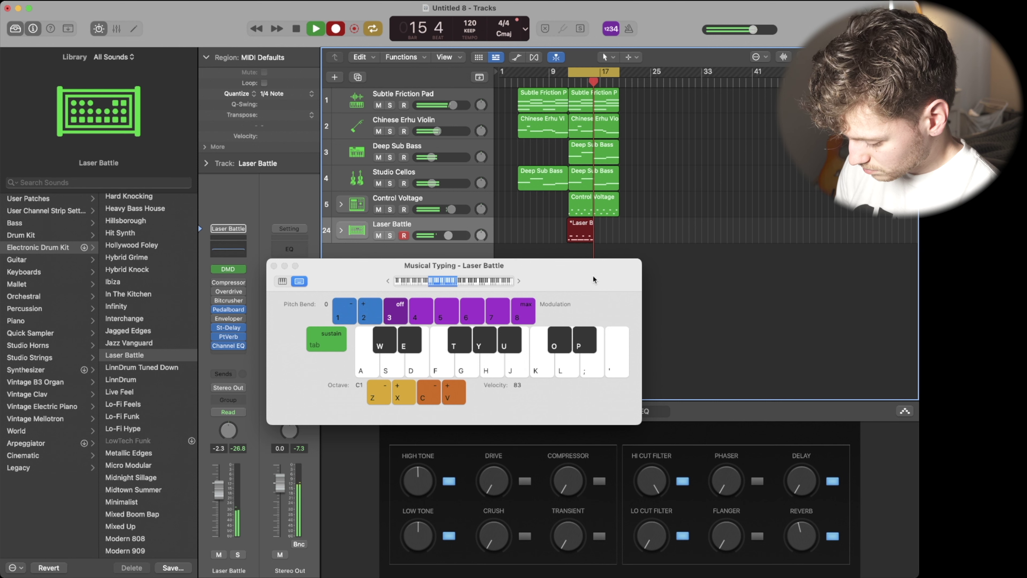
{"action": "key", "text": "y"}
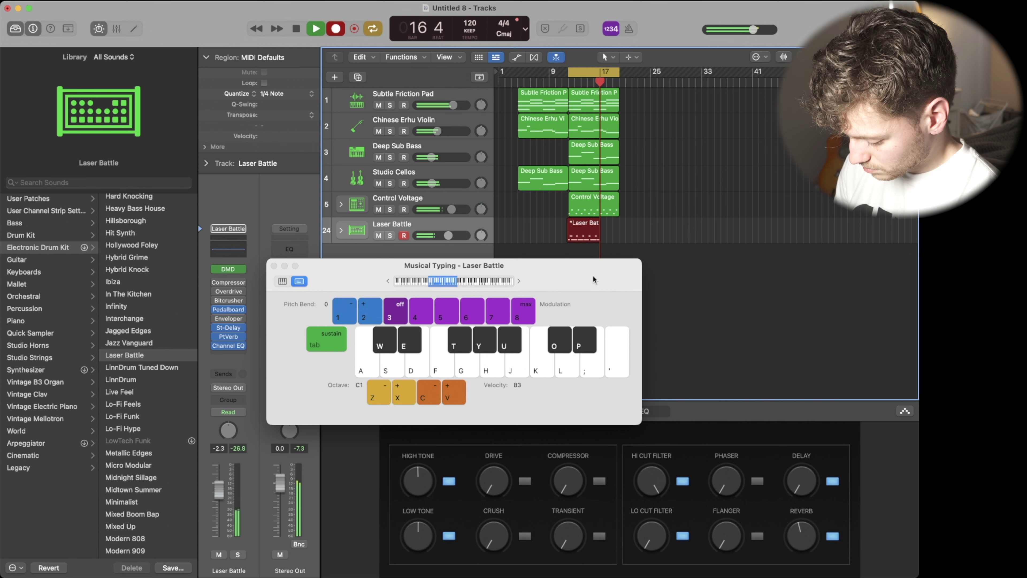
{"action": "key", "text": "t"}
{"action": "key", "text": "t"}
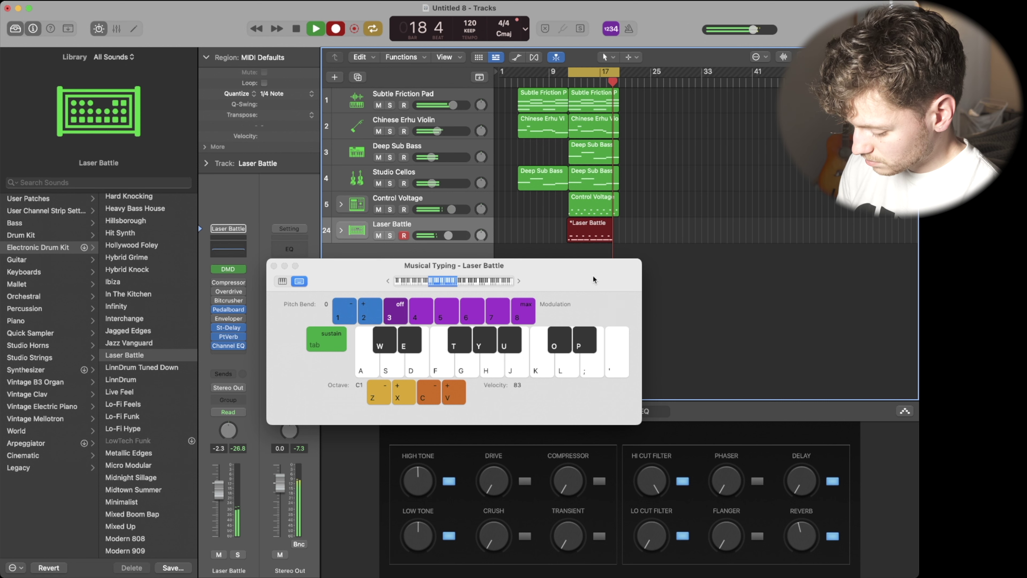
{"action": "key", "text": "t"}
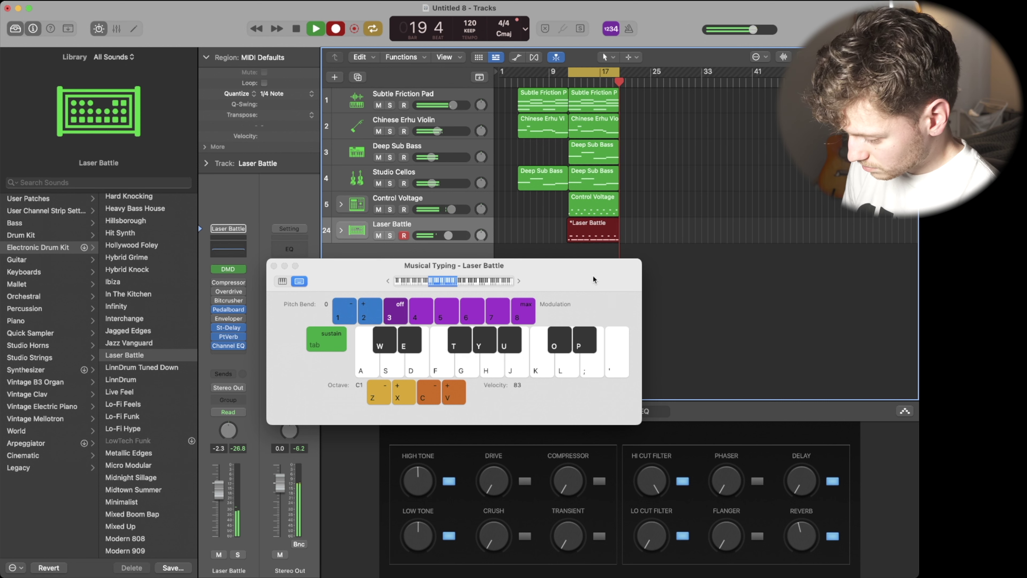
{"action": "key", "text": "space"}
Play back the new Laser Battle take from bar 12 and stop.
{"action": "key", "text": "space"}
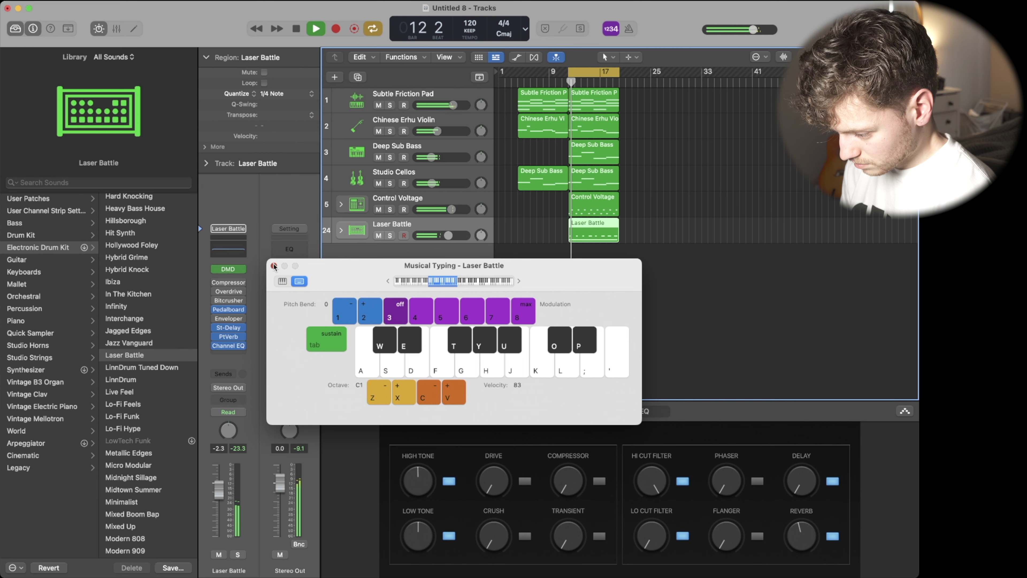
{"action": "key", "text": "super+k"}
{"action": "key", "text": "space"}
Quantize the Laser Battle region to 1/16 Note, play along with W and T, and zoom in.
{"action": "left_click", "coordinate": [288, 100]}
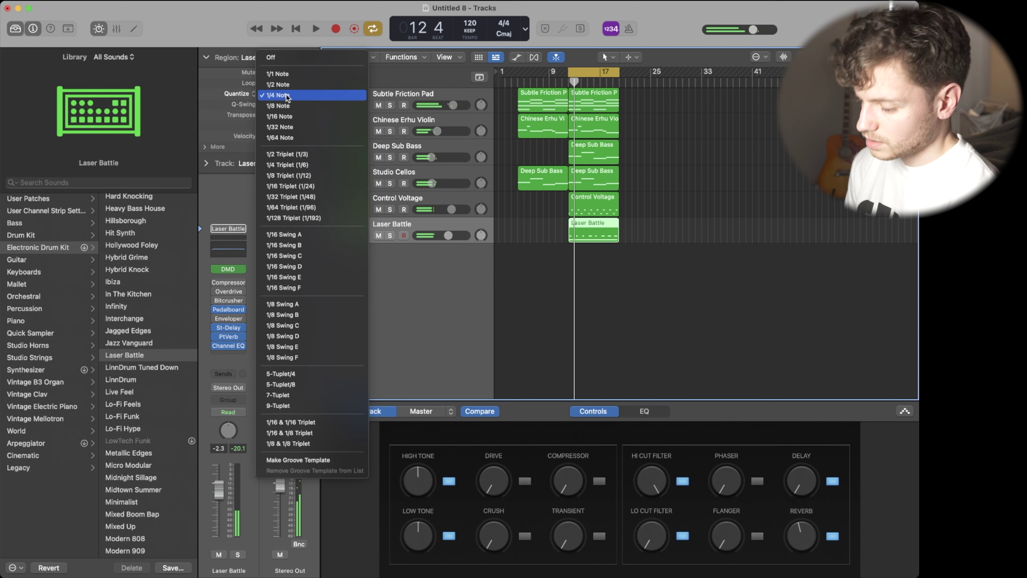
{"action": "left_click", "coordinate": [286, 116]}
{"action": "key", "text": "super+k"}
{"action": "key", "text": "space"}
{"action": "key", "text": "w"}
{"action": "key", "text": "t"}
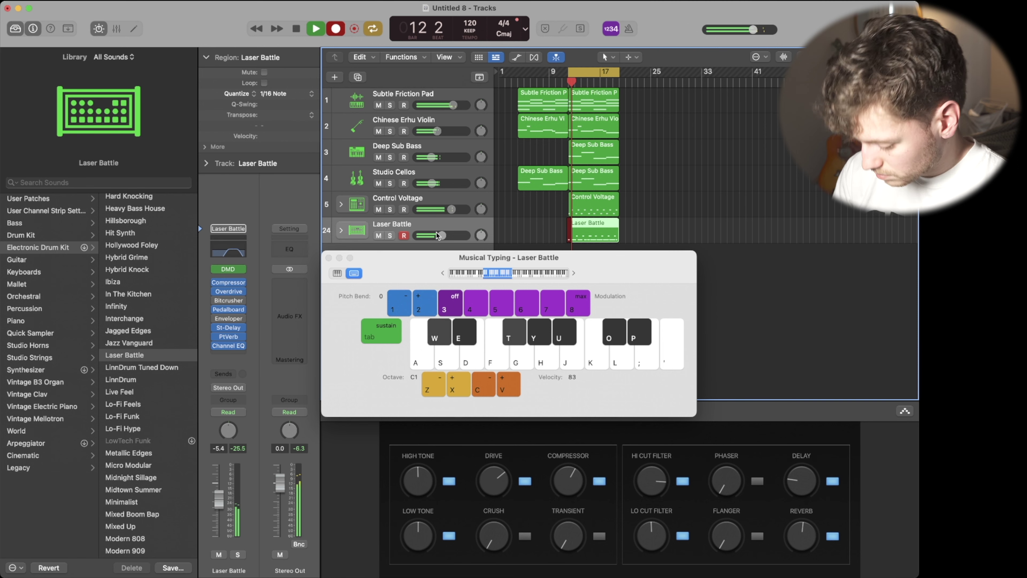
{"action": "key", "text": "space"}
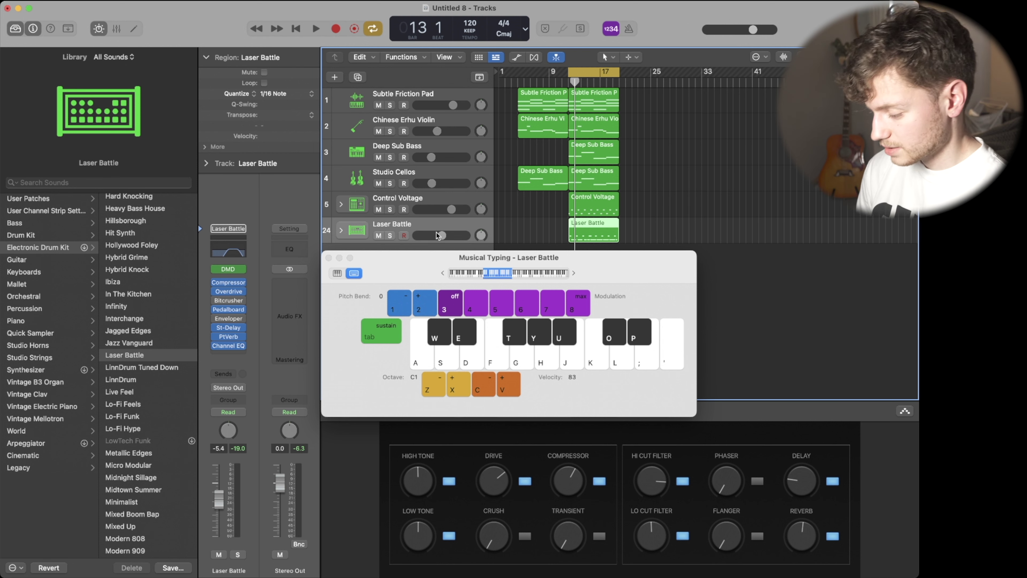
{"action": "key", "text": "super+Right"}
{"action": "key", "text": "super+Right"}
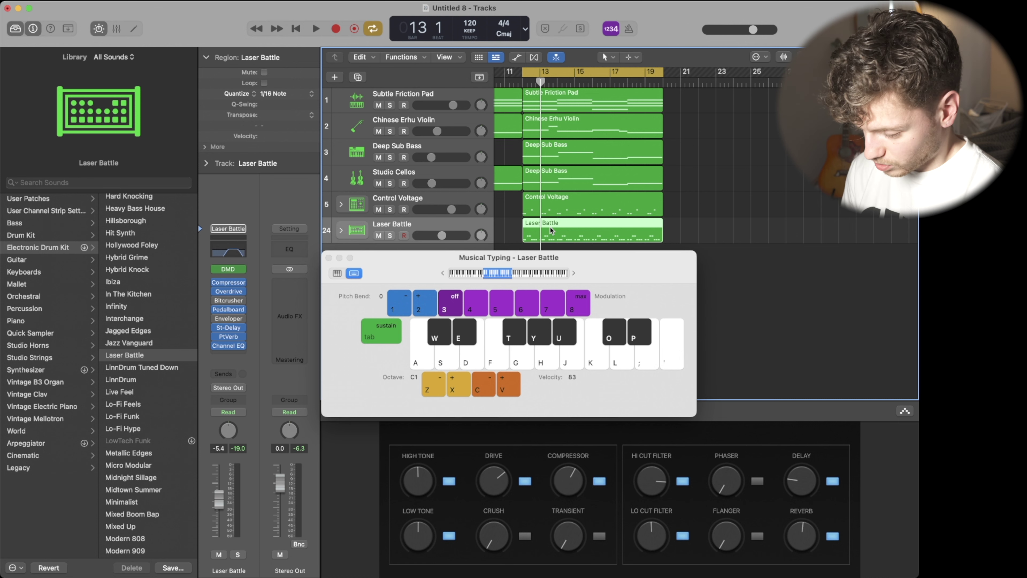
Solo the Laser Battle track and play it back, auditioning T, A and W notes along with it.
{"action": "left_click", "coordinate": [389, 235]}
{"action": "key", "text": "space"}
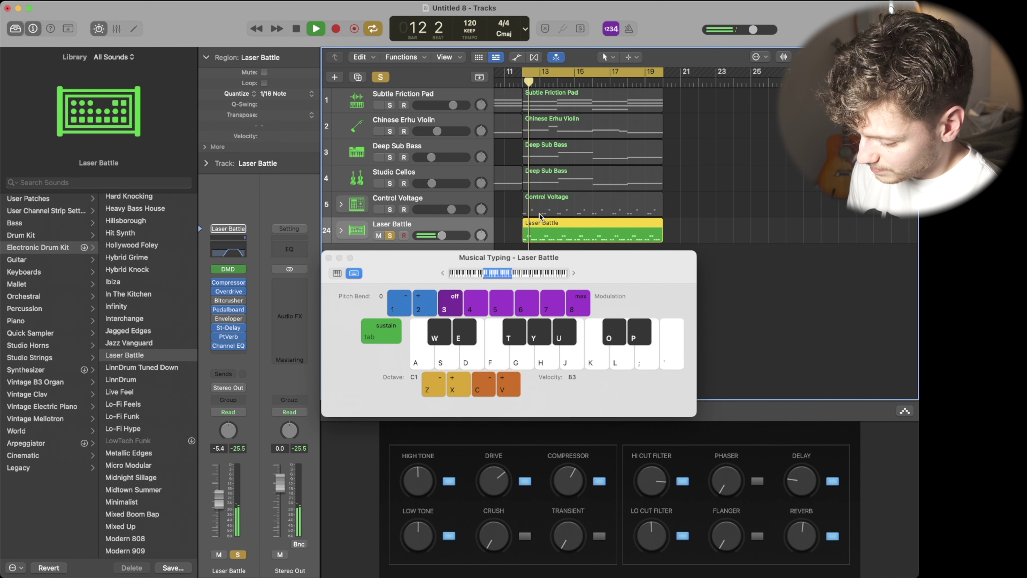
{"action": "key", "text": "t"}
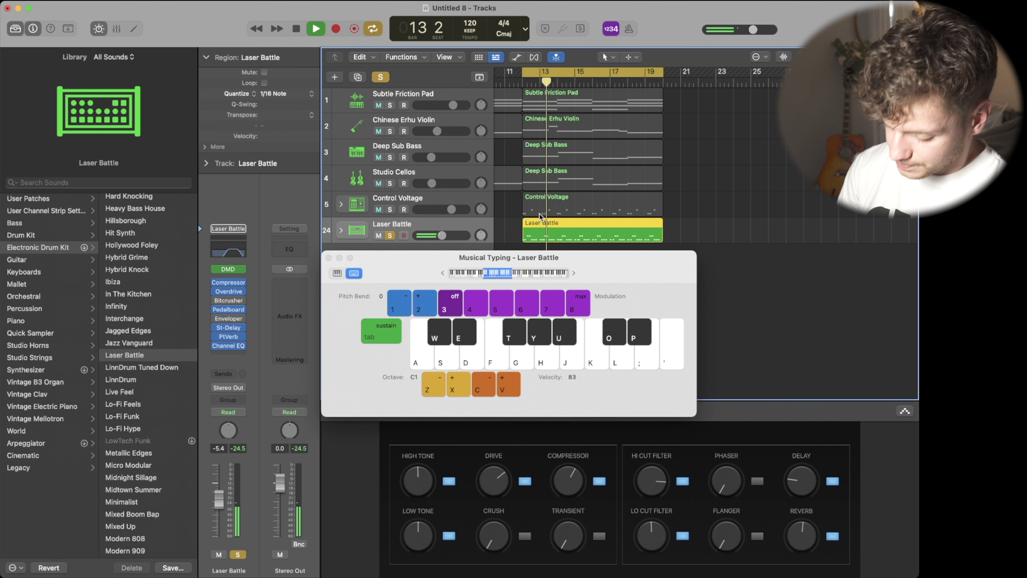
{"action": "key", "text": "a"}
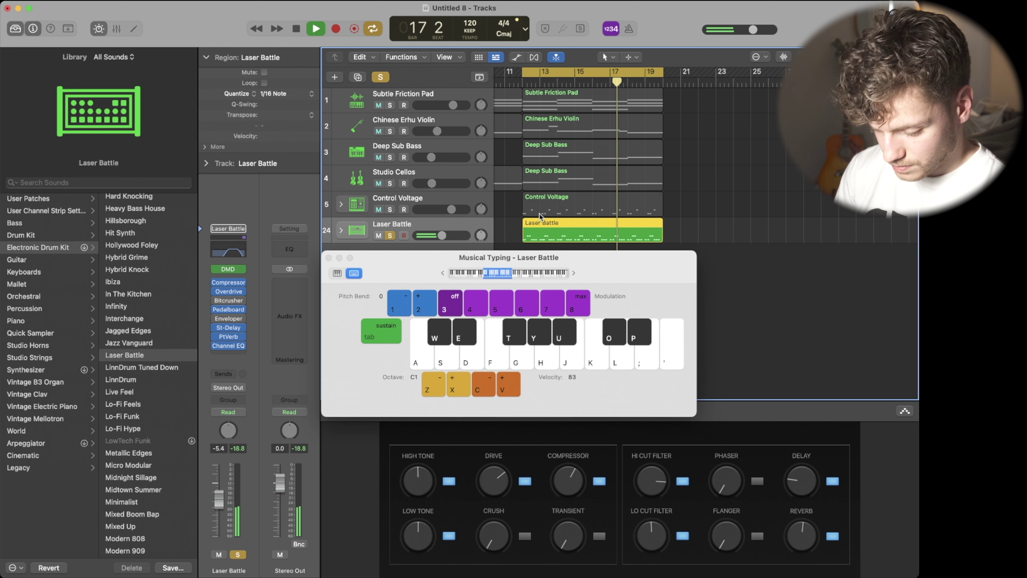
{"action": "key", "text": "w"}
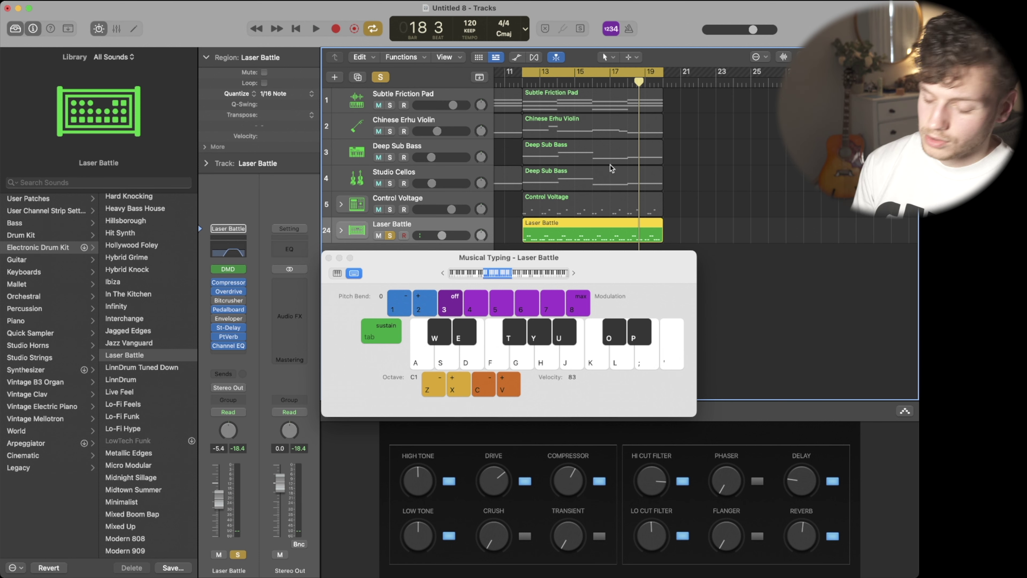
{"action": "scroll", "coordinate": [580, 125], "scroll_direction": "left", "scroll_amount": 3}
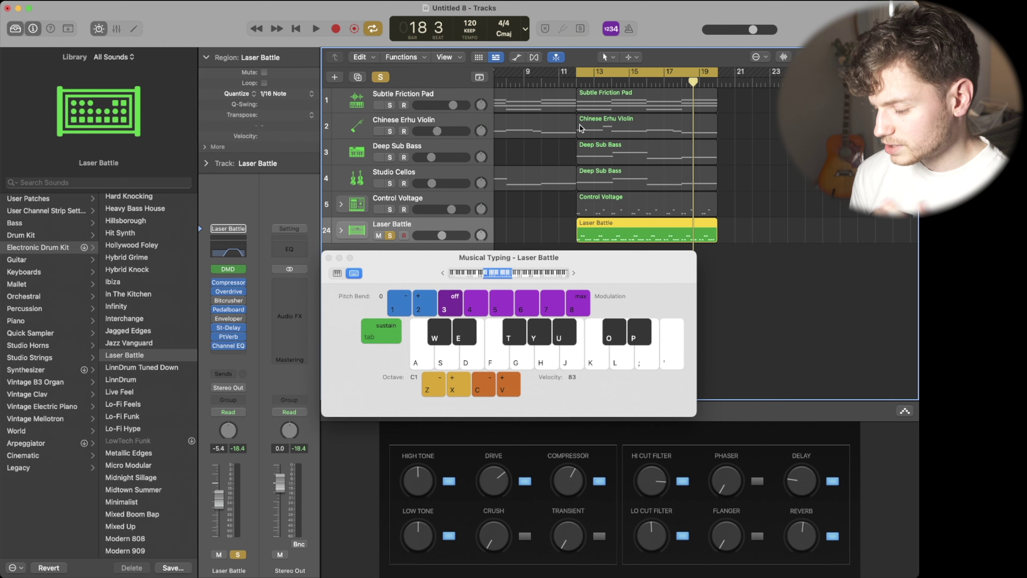
{"action": "scroll", "coordinate": [580, 125], "scroll_direction": "right", "scroll_amount": 1}
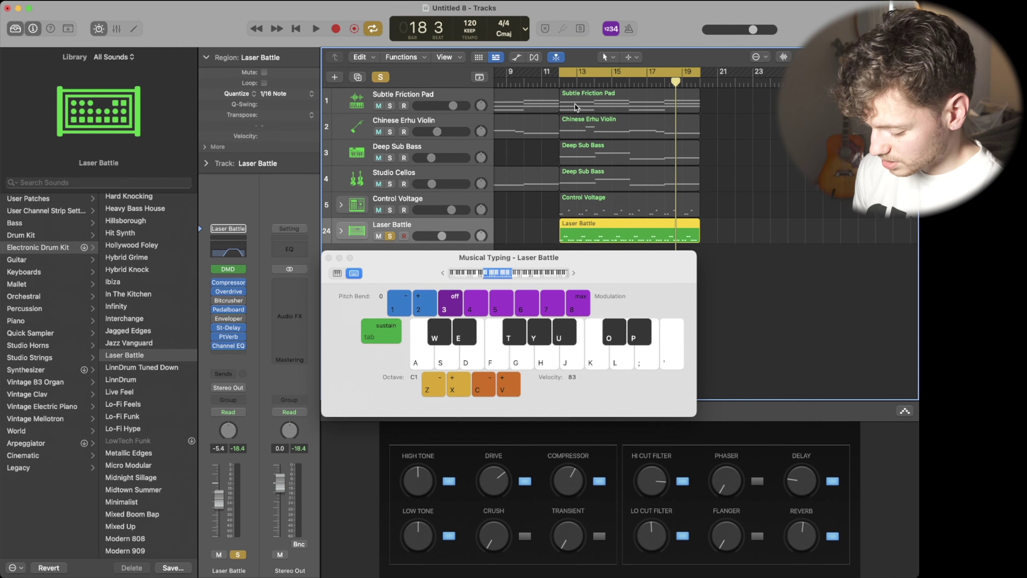
{"action": "scroll", "coordinate": [633, 138], "scroll_direction": "right", "scroll_amount": 1}
Record a new Laser Battle take of T-key notes from bar 12, soloing Control Voltage partway through.
{"action": "key", "text": "r"}
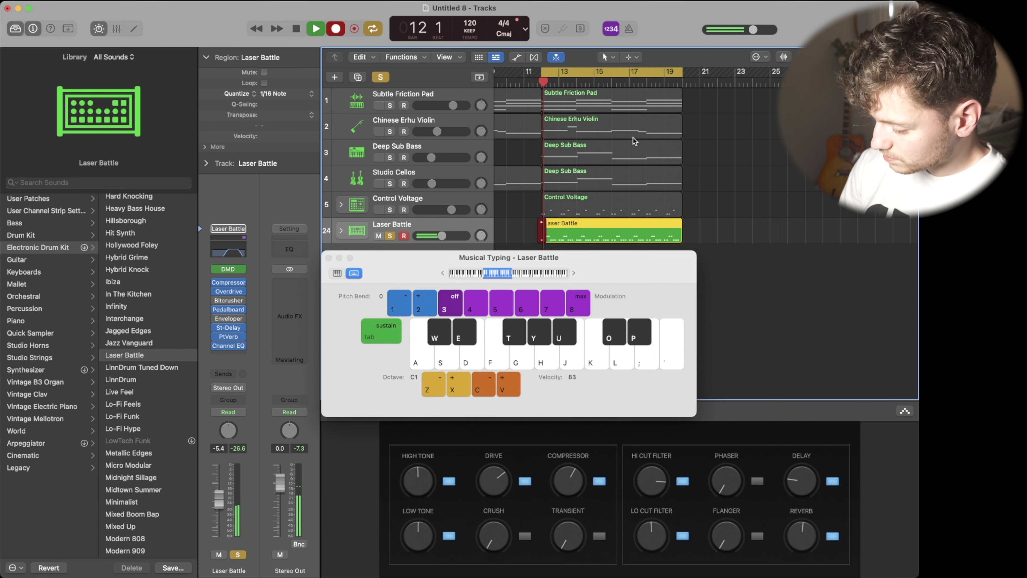
{"action": "key", "text": "t"}
{"action": "key", "text": "t"}
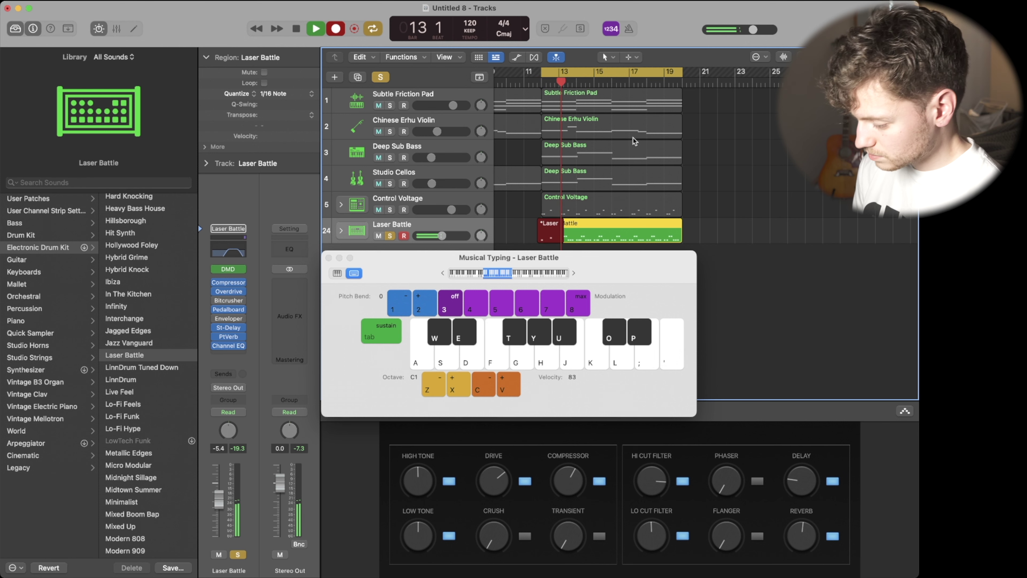
{"action": "key", "text": "t"}
{"action": "left_click", "coordinate": [390, 209]}
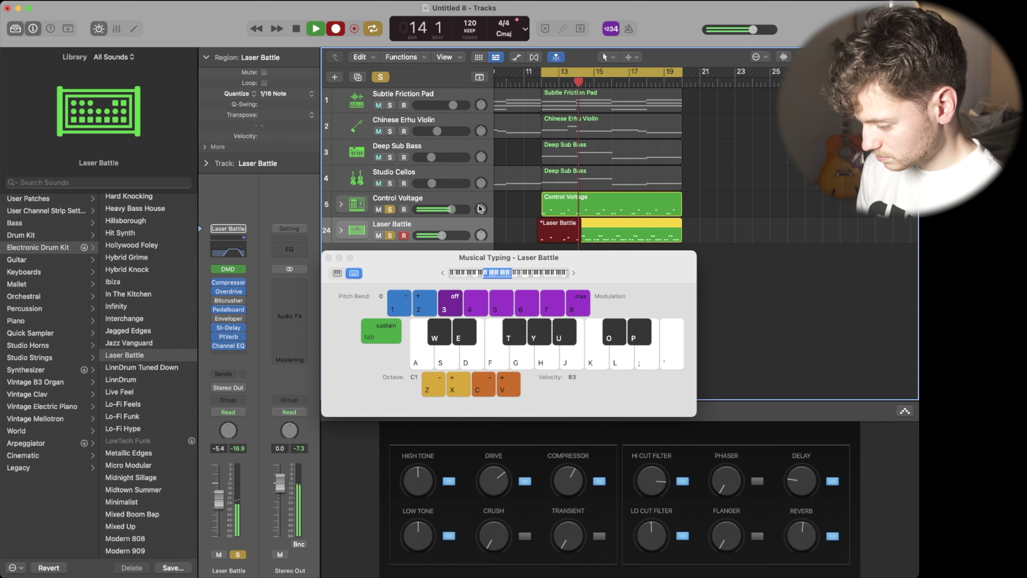
{"action": "key", "text": "t"}
{"action": "key", "text": "t"}
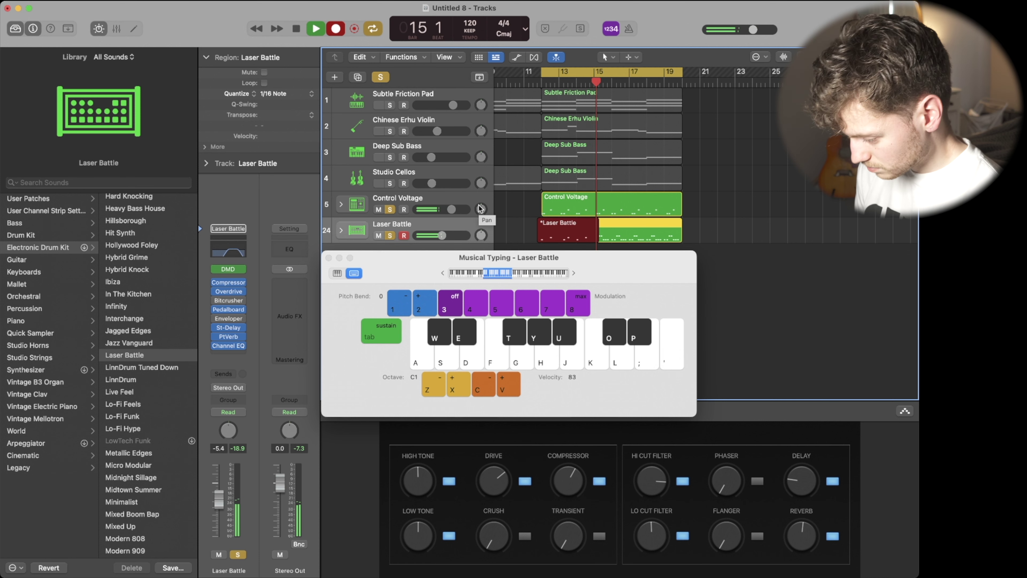
{"action": "key", "text": "t"}
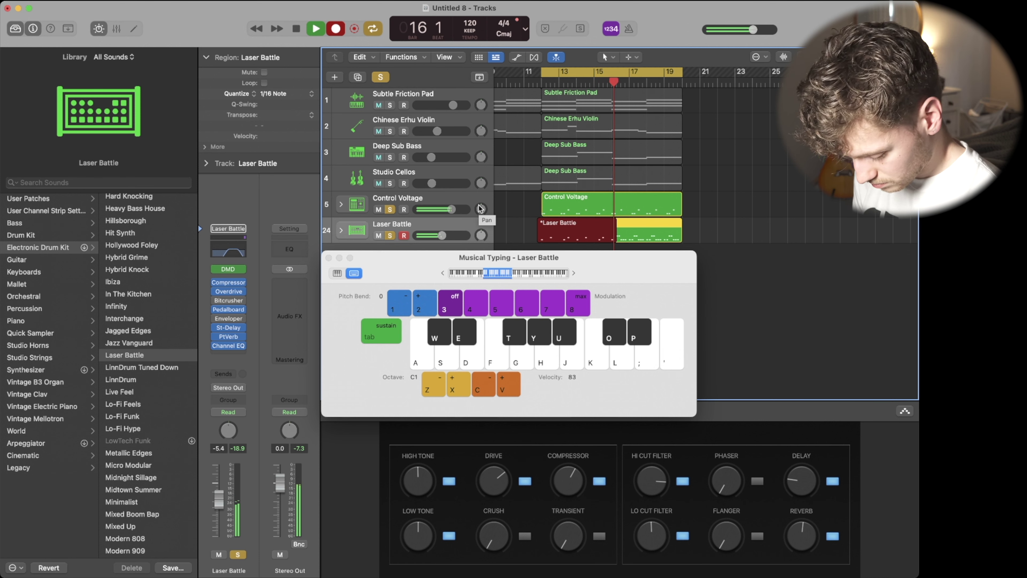
{"action": "key", "text": "t"}
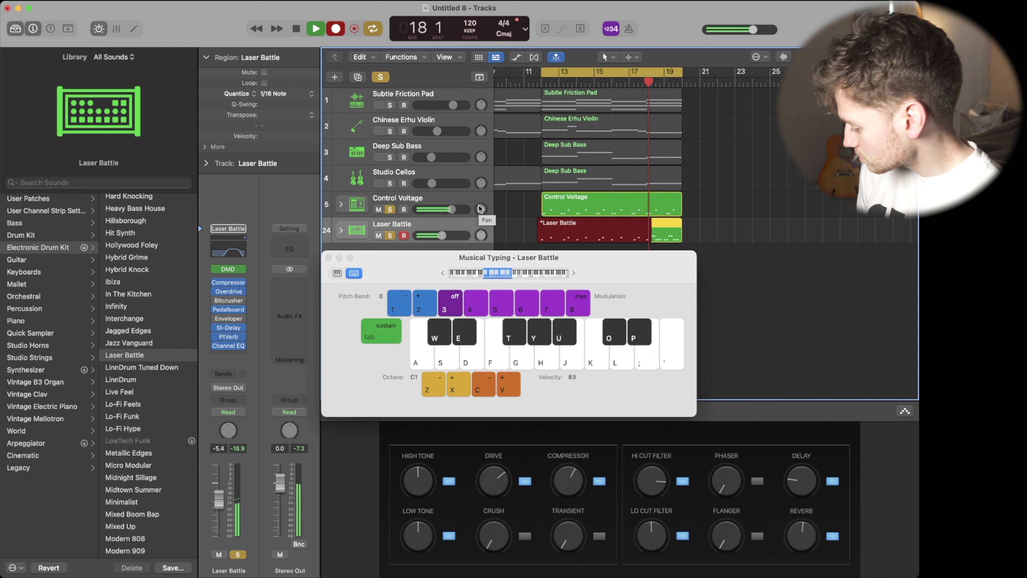
{"action": "key", "text": "t"}
{"action": "key", "text": "t"}
{"action": "key", "text": "t"}
{"action": "key", "text": "t"}
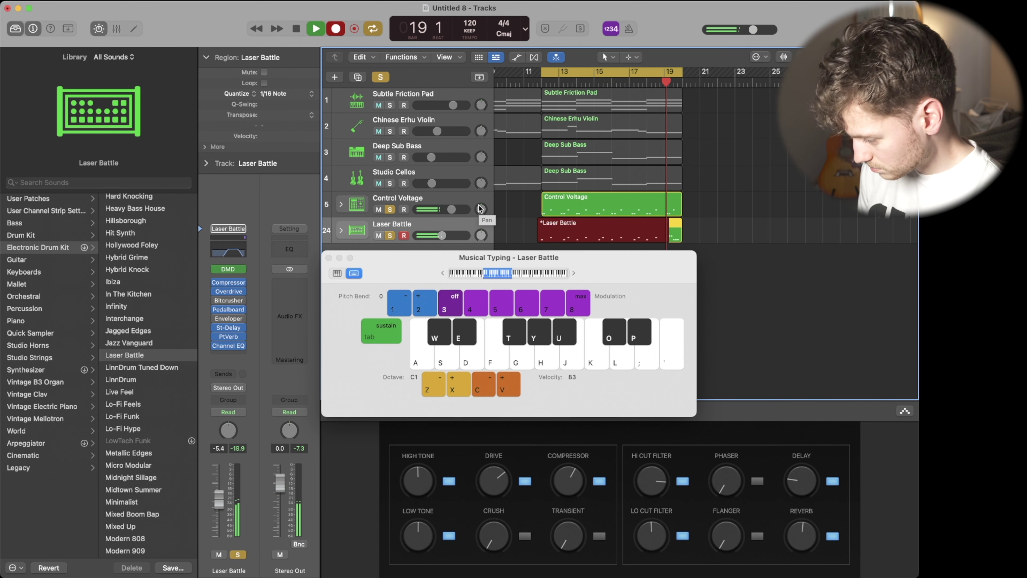
{"action": "key", "text": "t"}
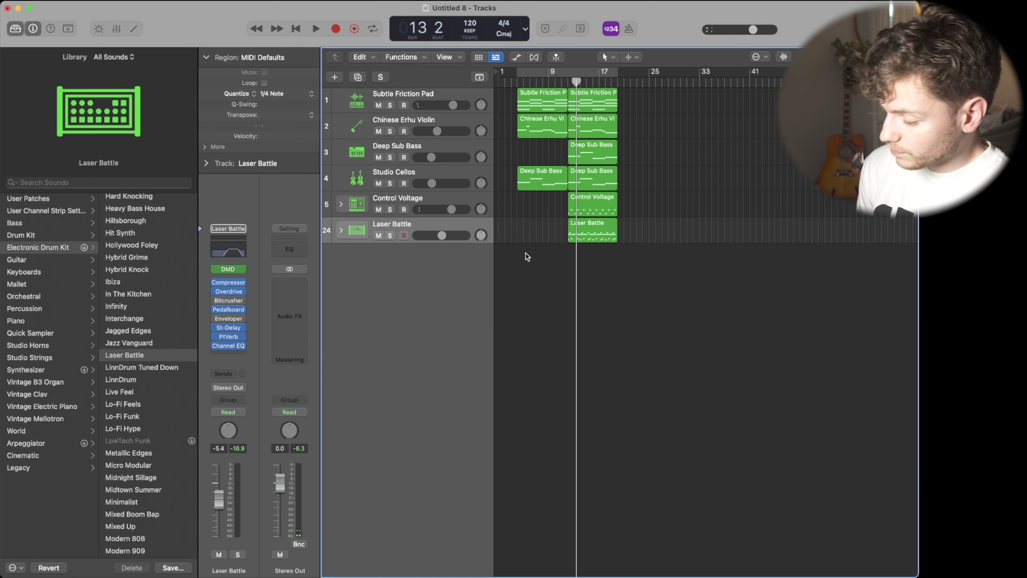
Set the playhead to bar 4, hide the Library and Inspector, and zoom so regions fill the view.
{"action": "left_click", "coordinate": [526, 252]}
{"action": "key", "text": "super+Left"}
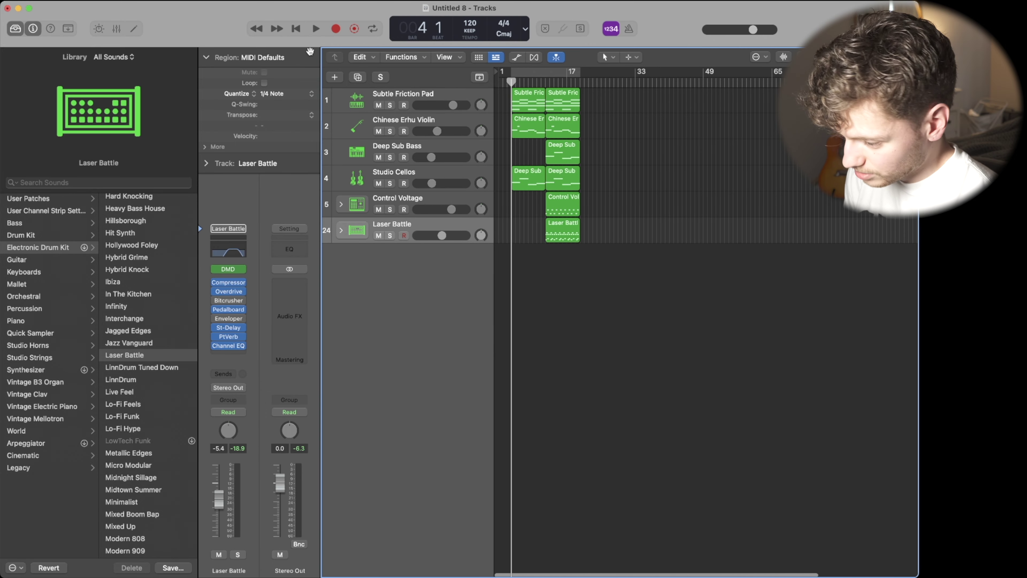
{"action": "left_click", "coordinate": [16, 34]}
{"action": "key", "text": "i"}
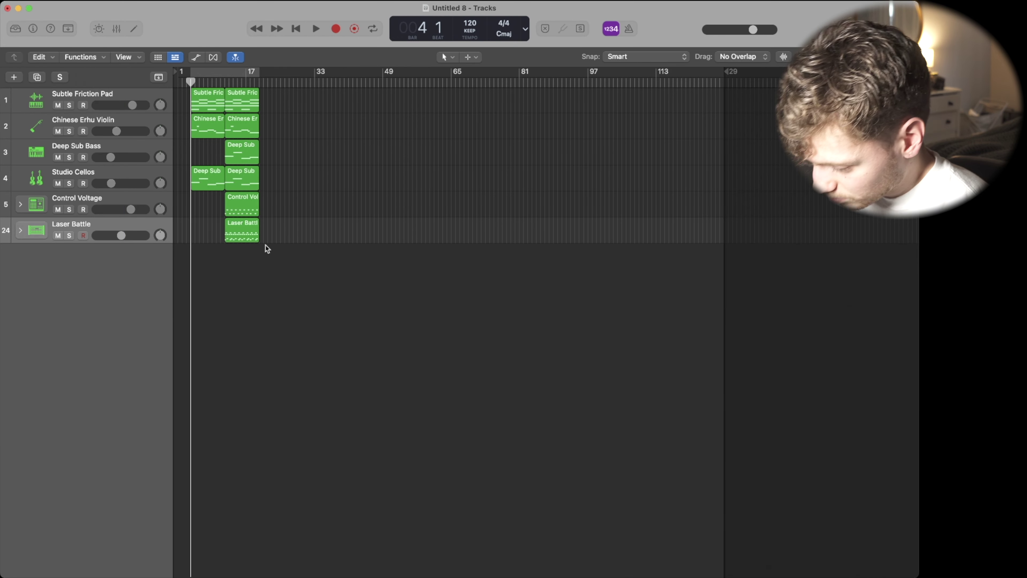
{"action": "key", "text": "super+Right"}
{"action": "key", "text": "super+Right"}
{"action": "key", "text": "super+Right"}
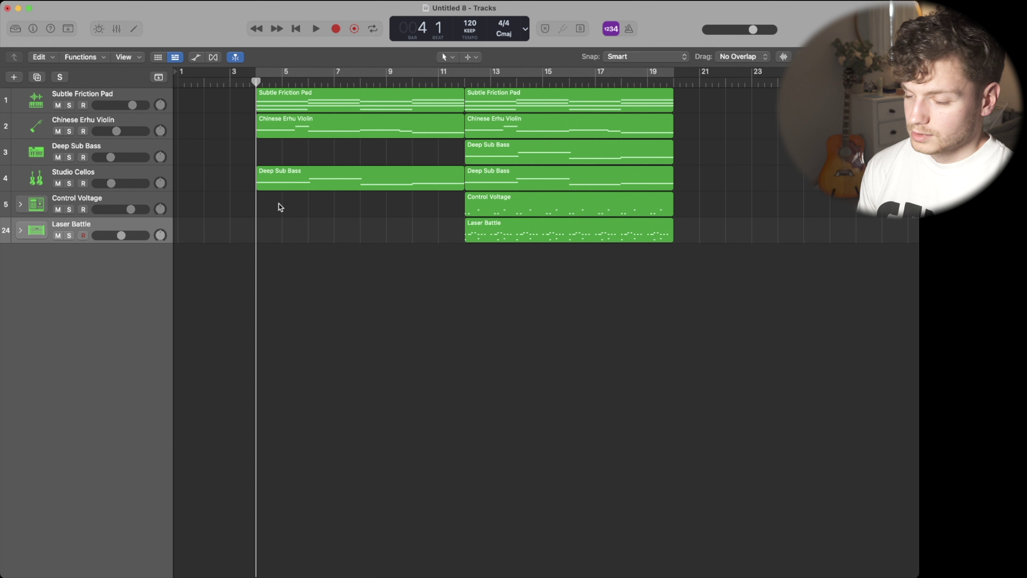